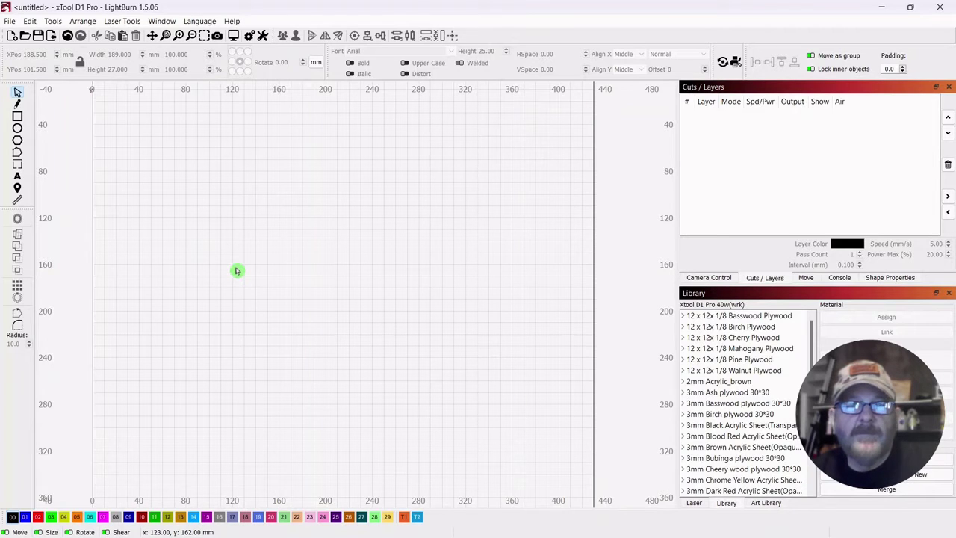
Draw a long thin rectangle near the top of the canvas
click(18, 117)
drag(202, 173, 455, 197)
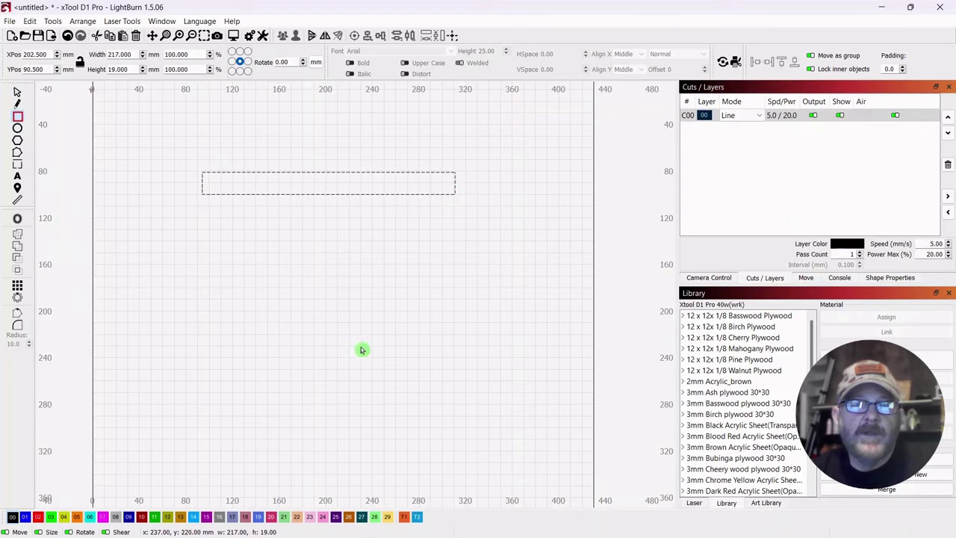
click(17, 94)
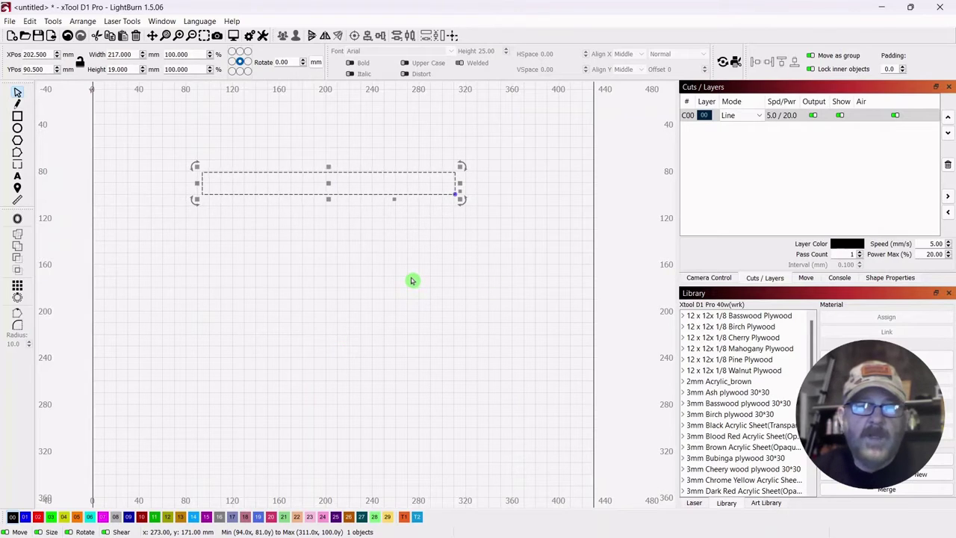
scroll(412, 281, up, 2)
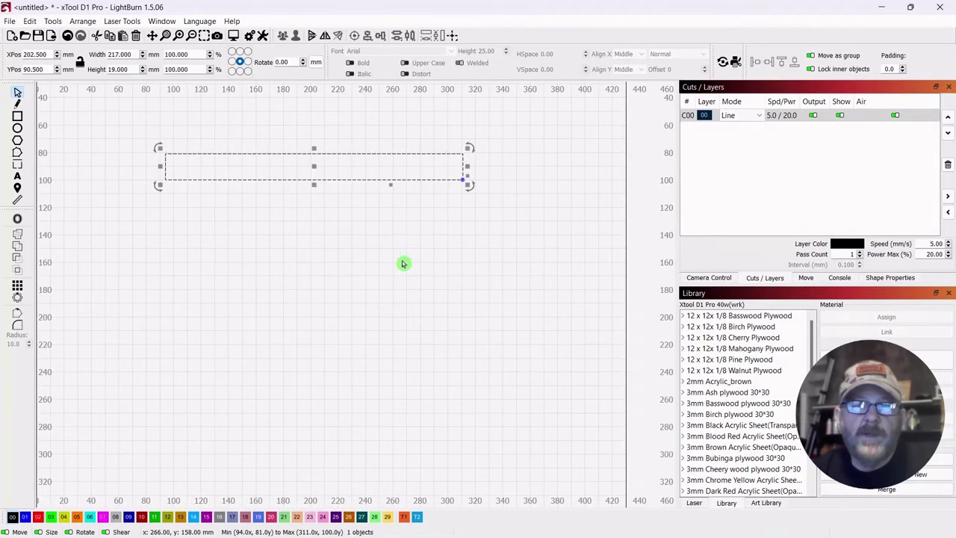
mouse_move(401, 262)
mouse_down()
mouse_move(390, 316)
mouse_move(413, 251)
mouse_move(388, 262)
mouse_move(394, 268)
mouse_up()
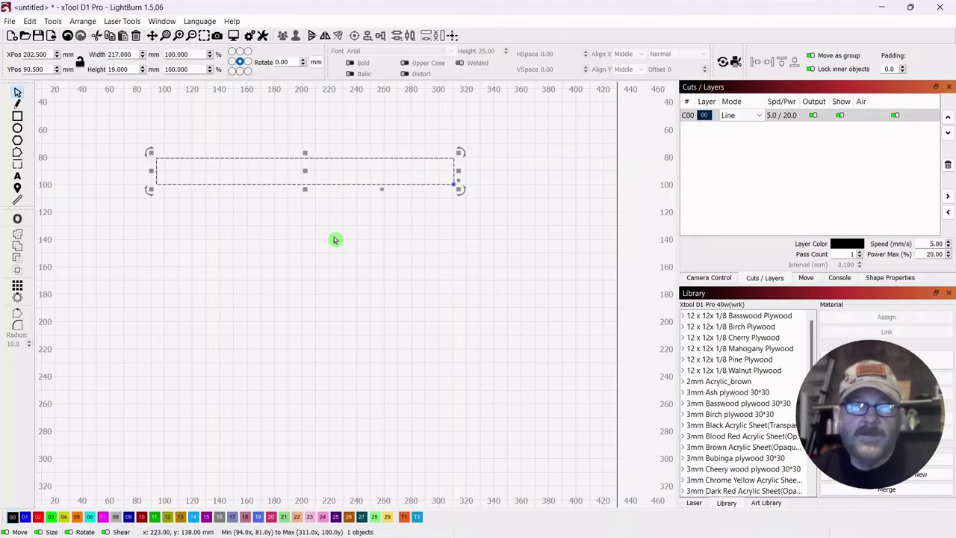
scroll(335, 247, up, 1)
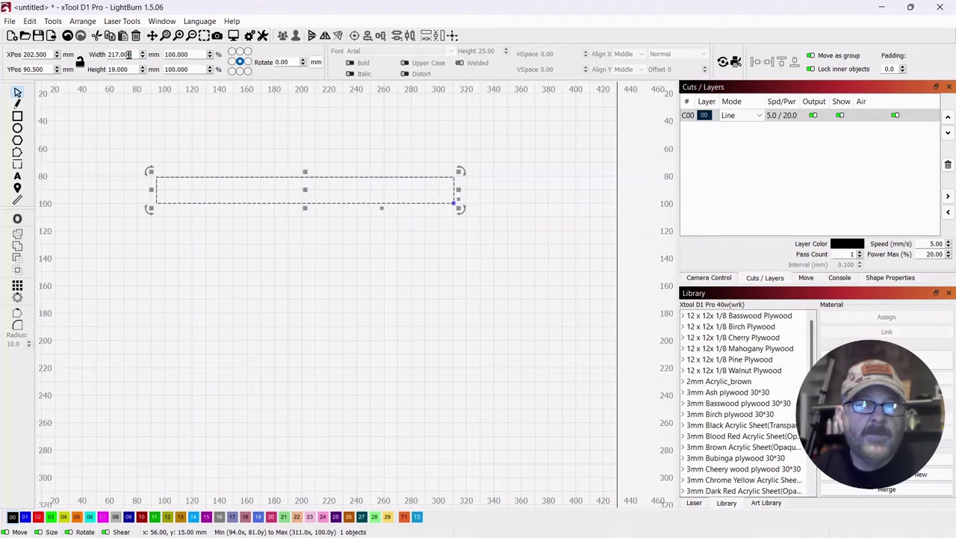
Resize the rectangle to 140.37 mm wide by 11.1 mm tall
drag(134, 54, 99, 55)
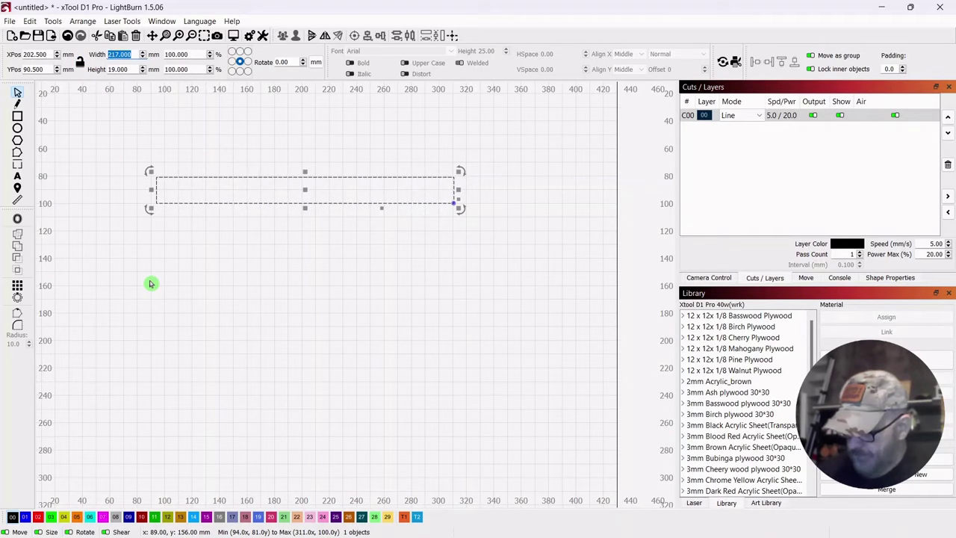
text(140.37)
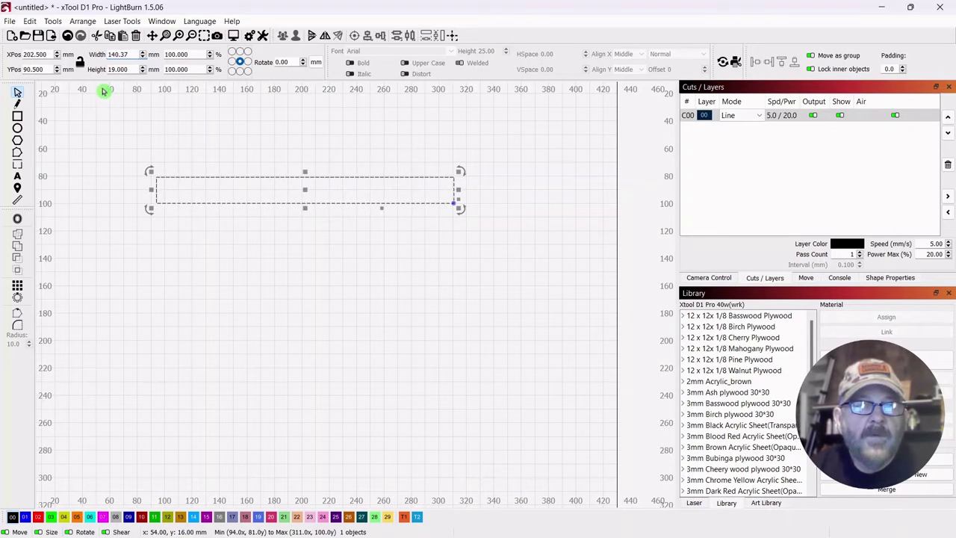
drag(136, 68, 104, 69)
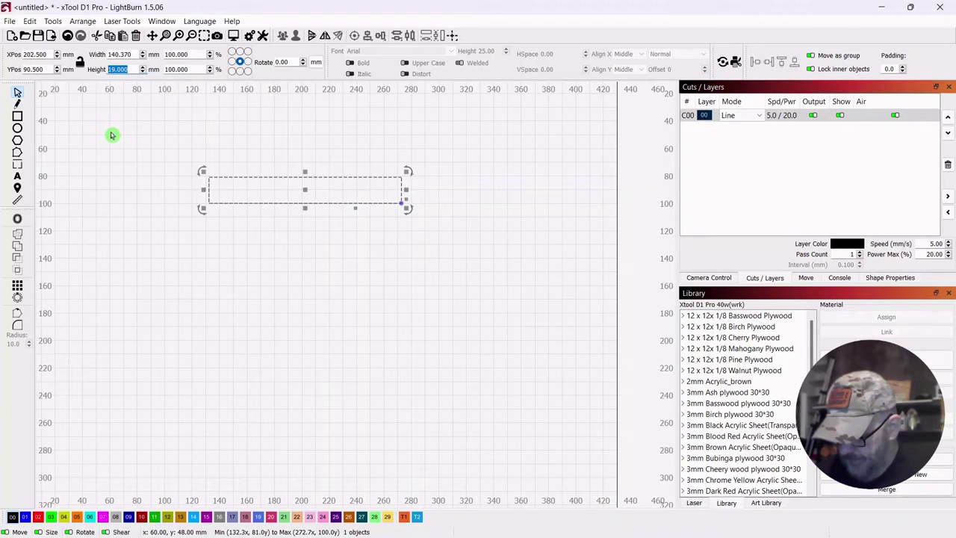
text(11.1)
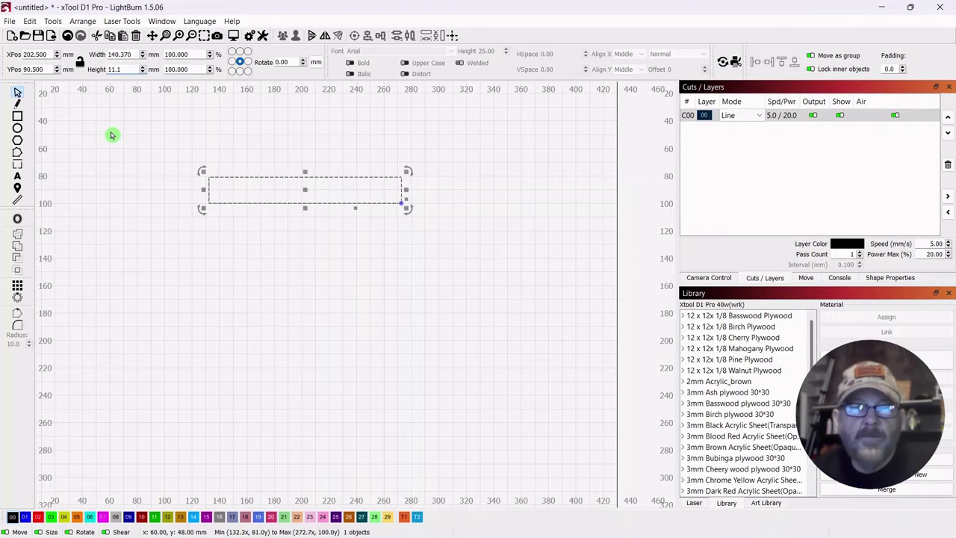
key(Return)
click(133, 166)
drag(322, 132, 371, 145)
scroll(354, 205, up, 1)
scroll(342, 209, up, 1)
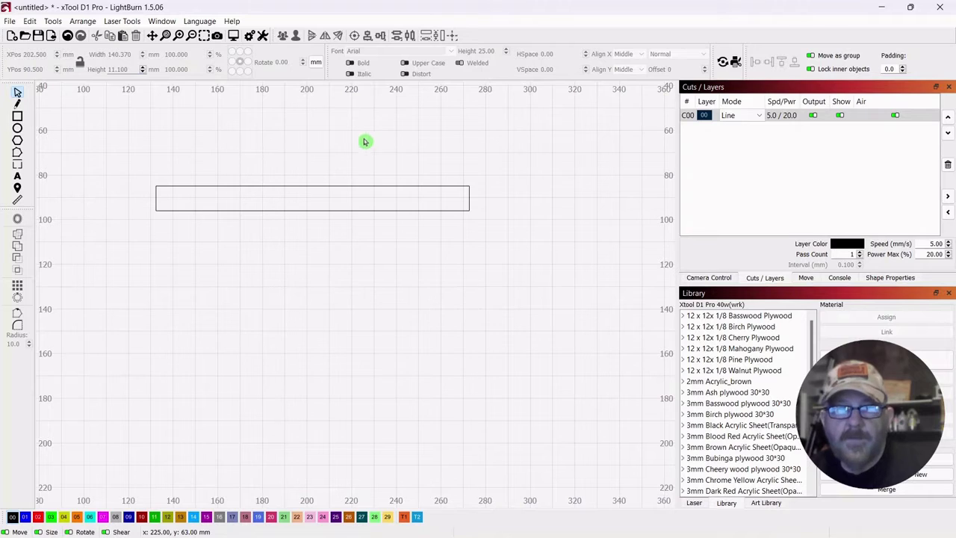
Draw a second rectangle below the first and size it to 53.35 × 15.43 mm
click(17, 116)
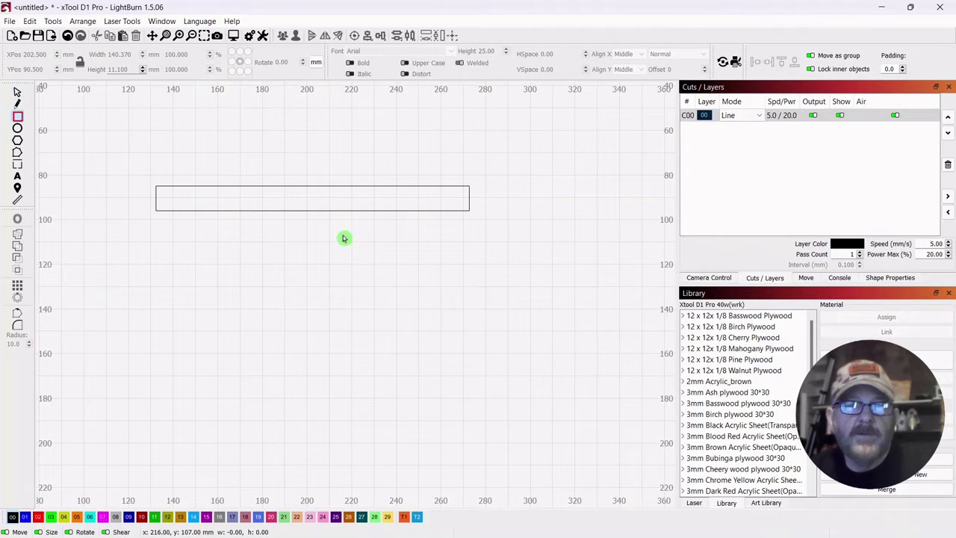
drag(368, 229, 479, 267)
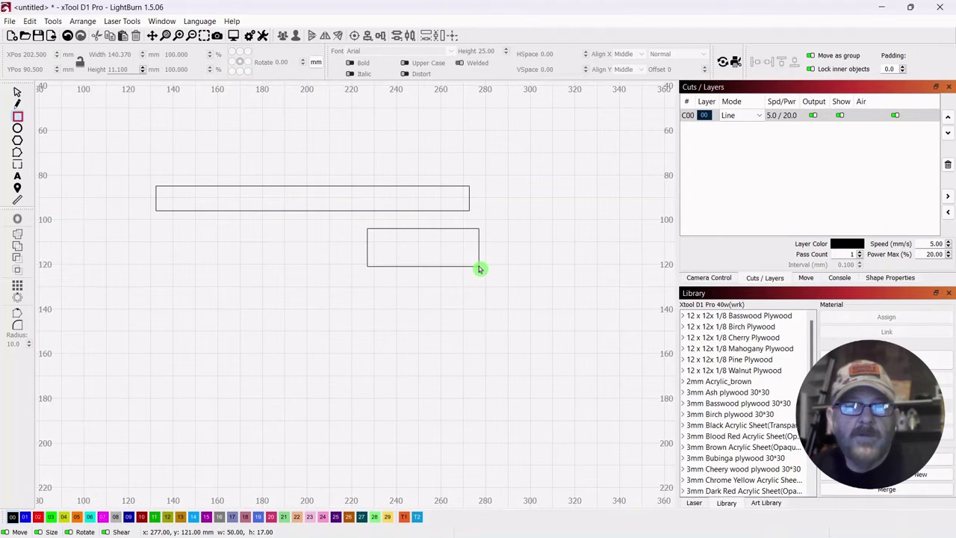
click(16, 93)
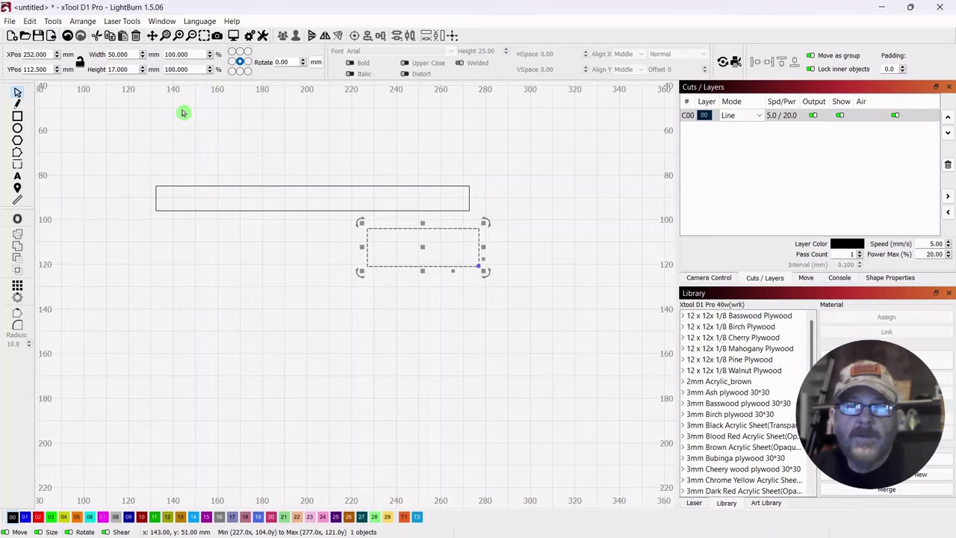
click(118, 55)
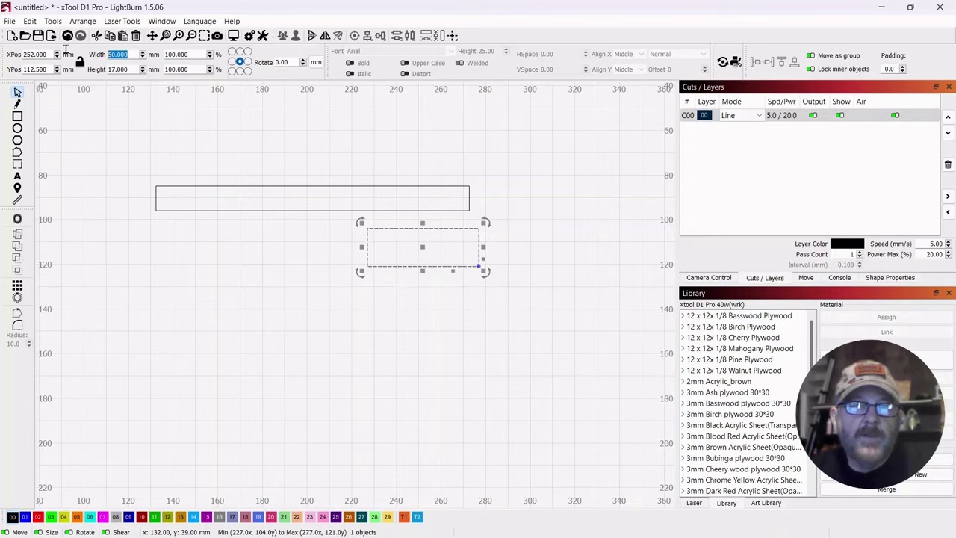
text(53.35)
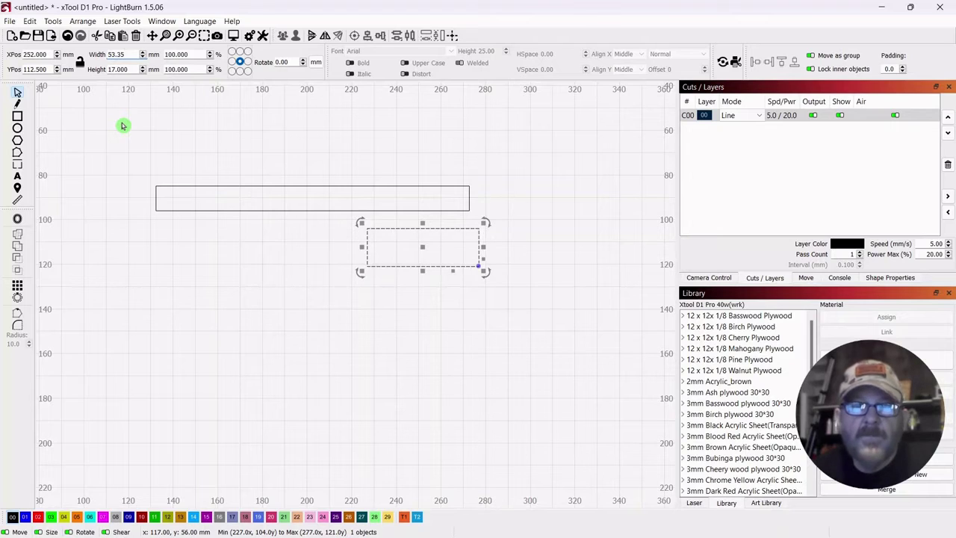
click(136, 69)
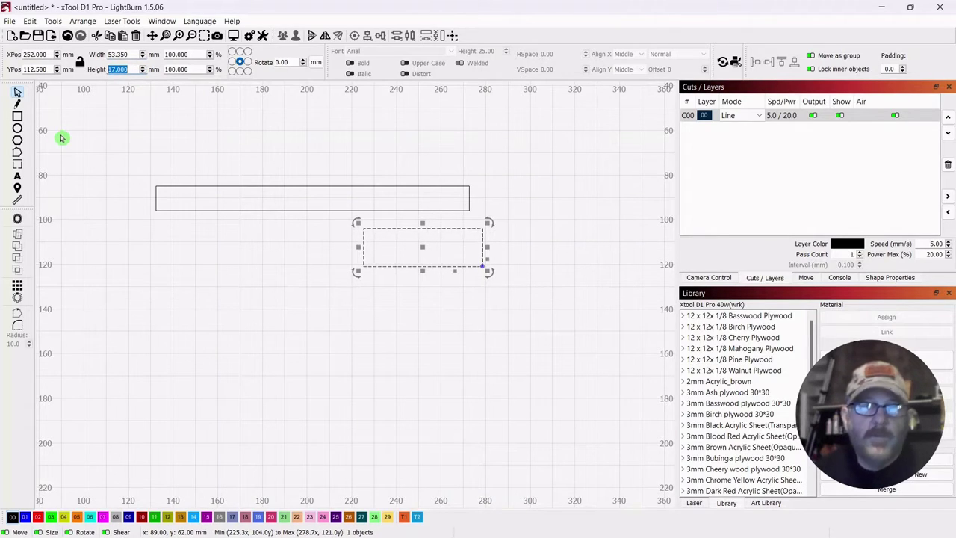
text(15.)
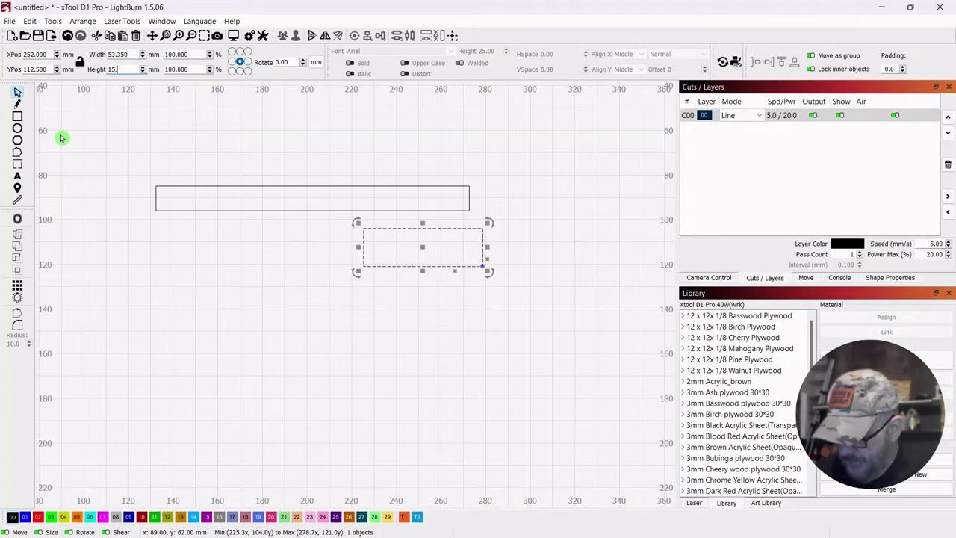
text(43)
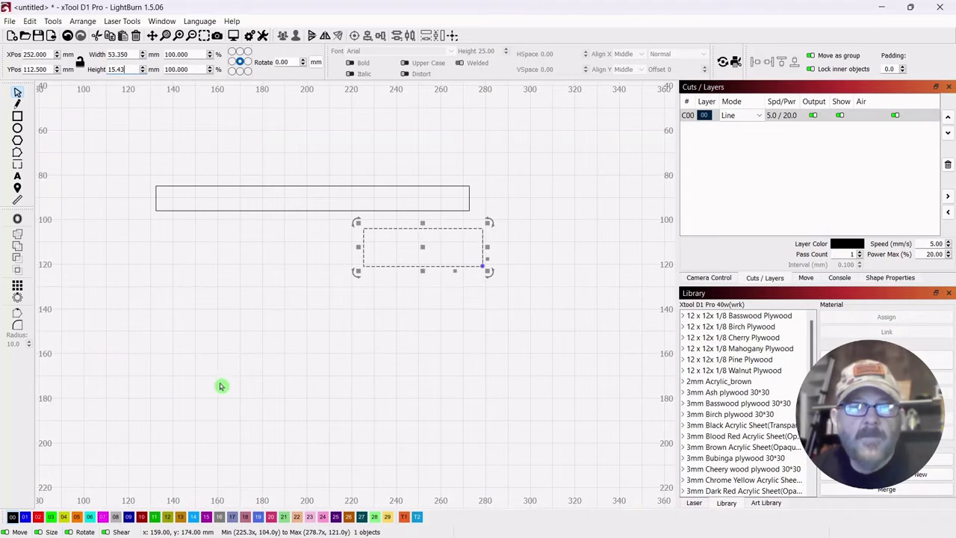
click(234, 361)
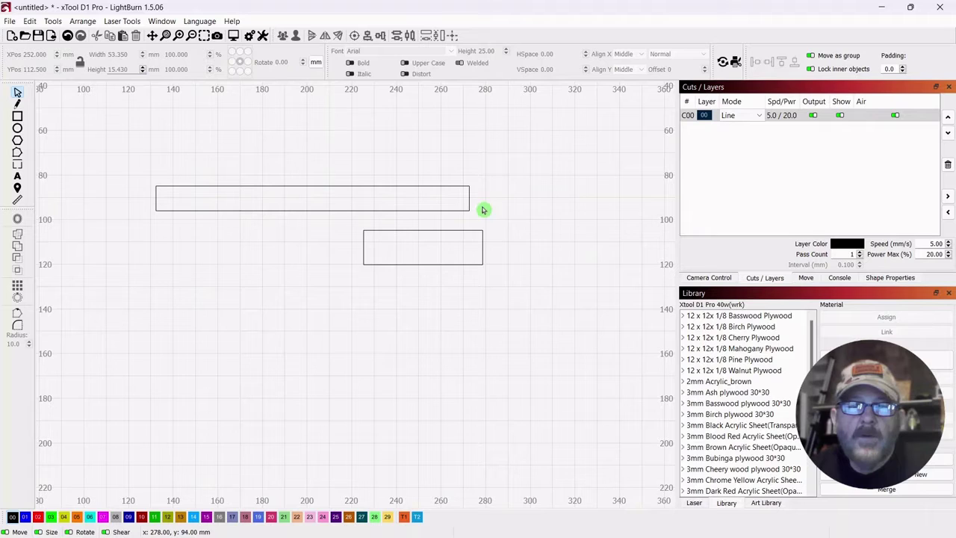
Nudge the small rectangle slightly down and to the left
click(422, 248)
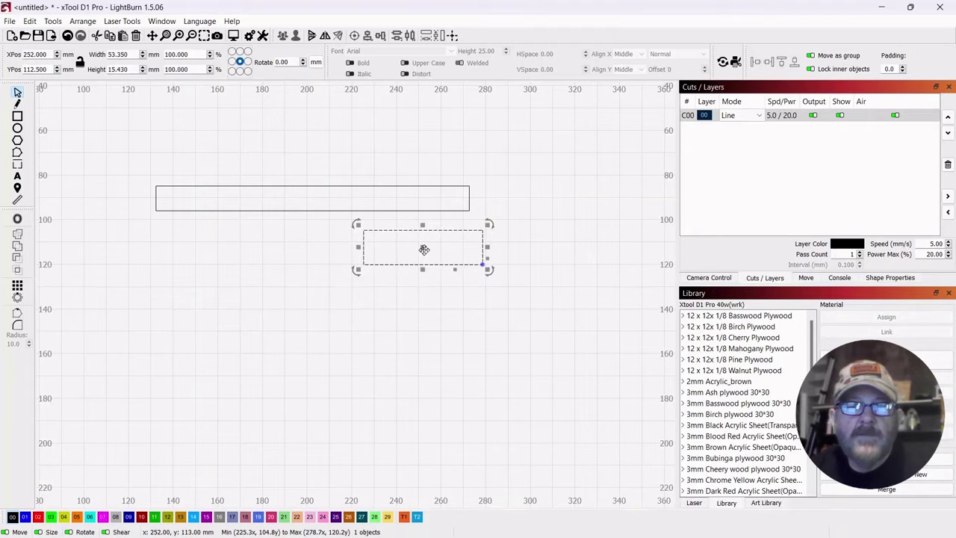
drag(422, 248, 412, 271)
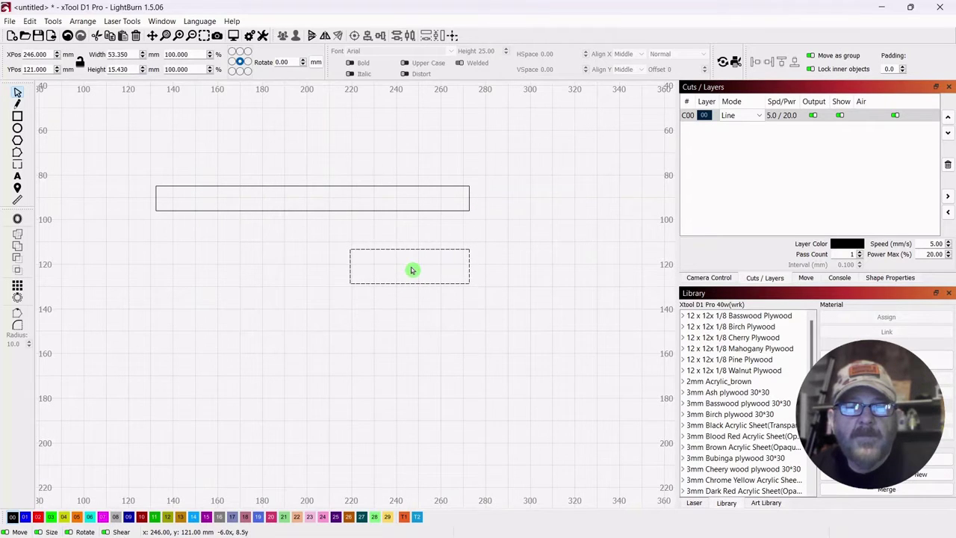
scroll(437, 314, up, 1)
Snap the small rectangle onto the long one's right end, flush at top and right
drag(498, 335, 511, 363)
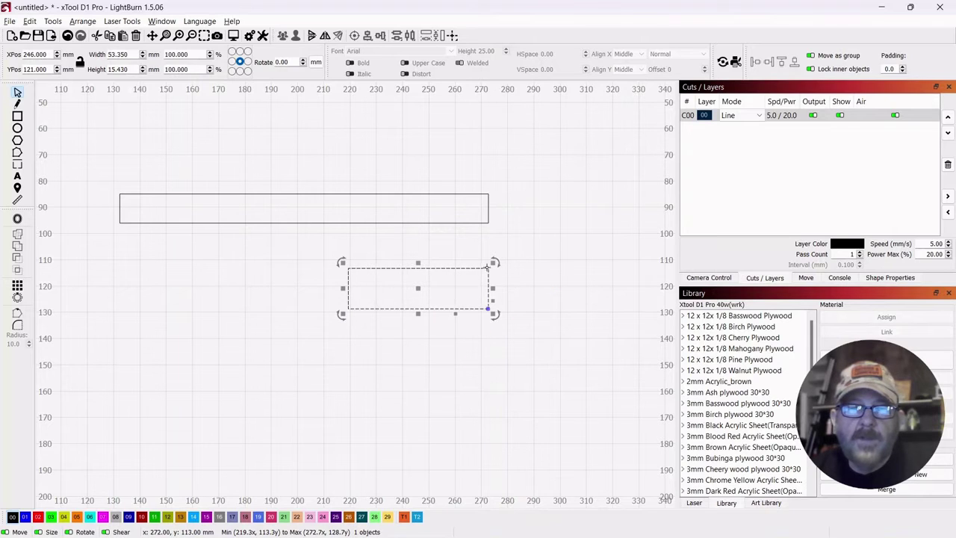
drag(488, 269, 483, 197)
click(467, 310)
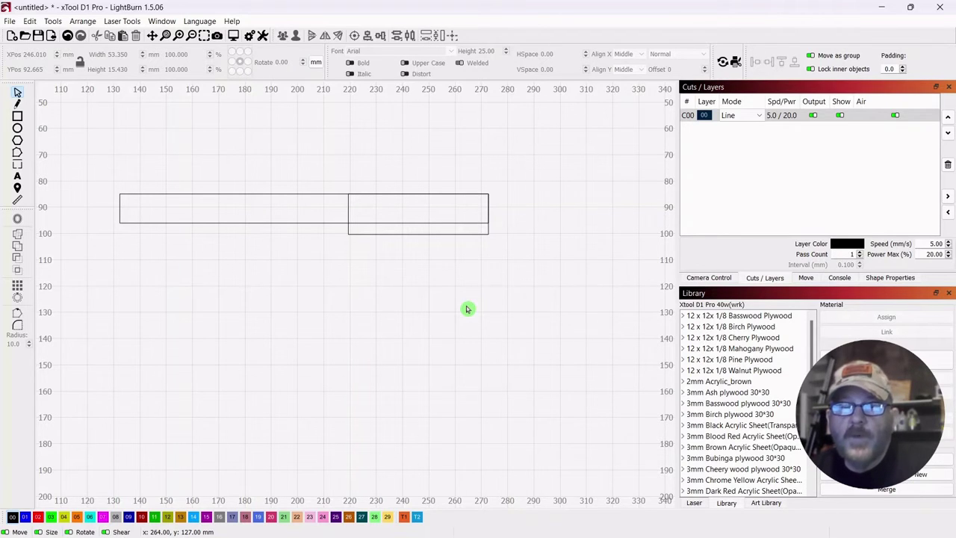
click(348, 207)
click(374, 297)
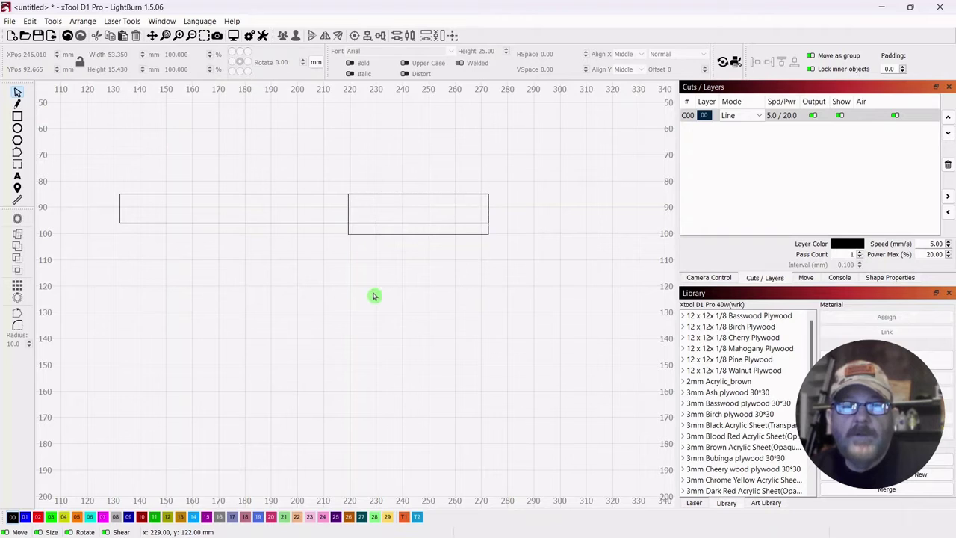
click(249, 35)
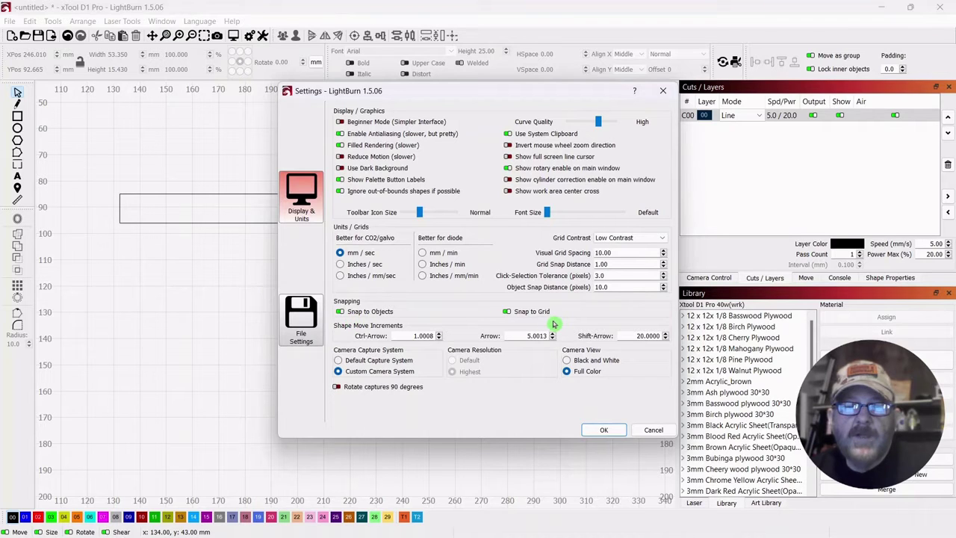
click(606, 431)
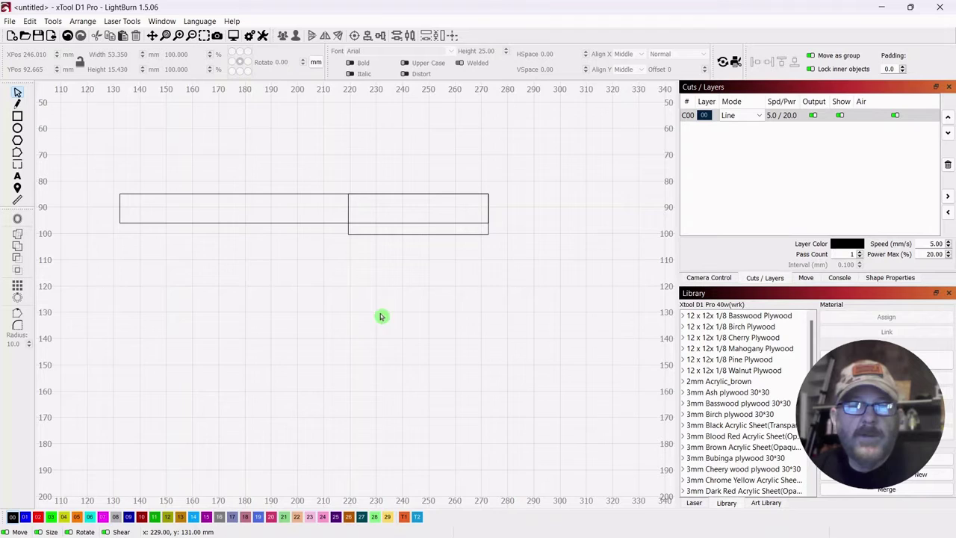
scroll(427, 313, up, 2)
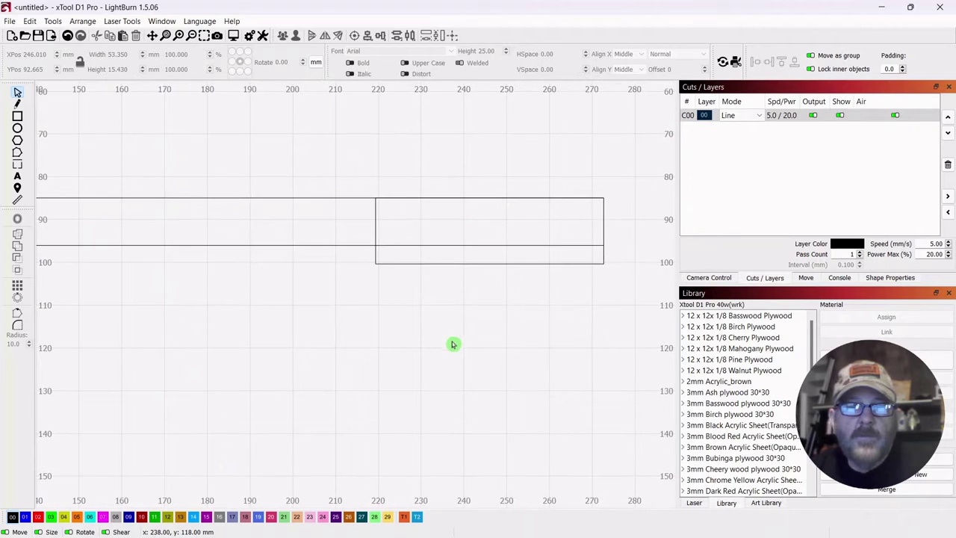
scroll(453, 344, down, 1)
drag(574, 280, 521, 297)
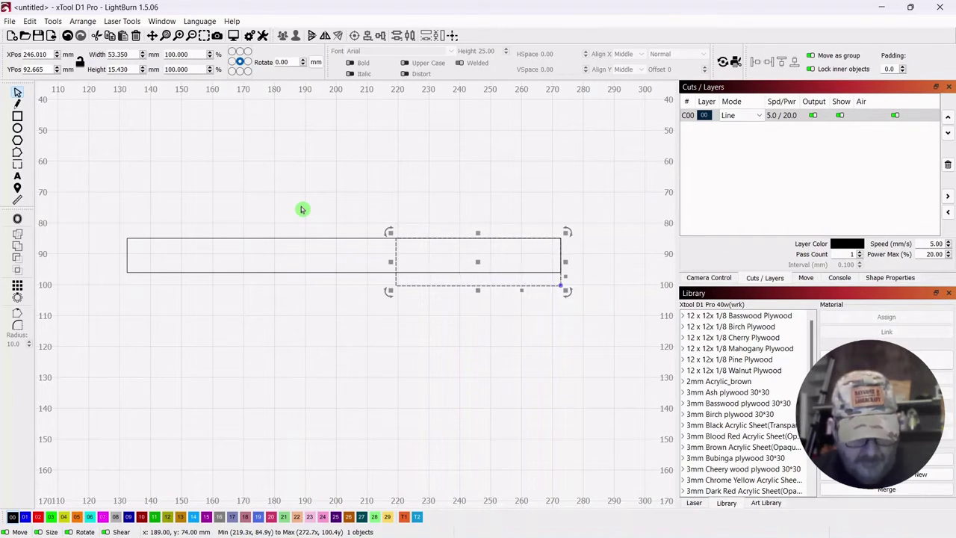
Union both rectangles with the Boolean Assistant into one 140.37 × 15.43 mm outline
drag(335, 214, 216, 262)
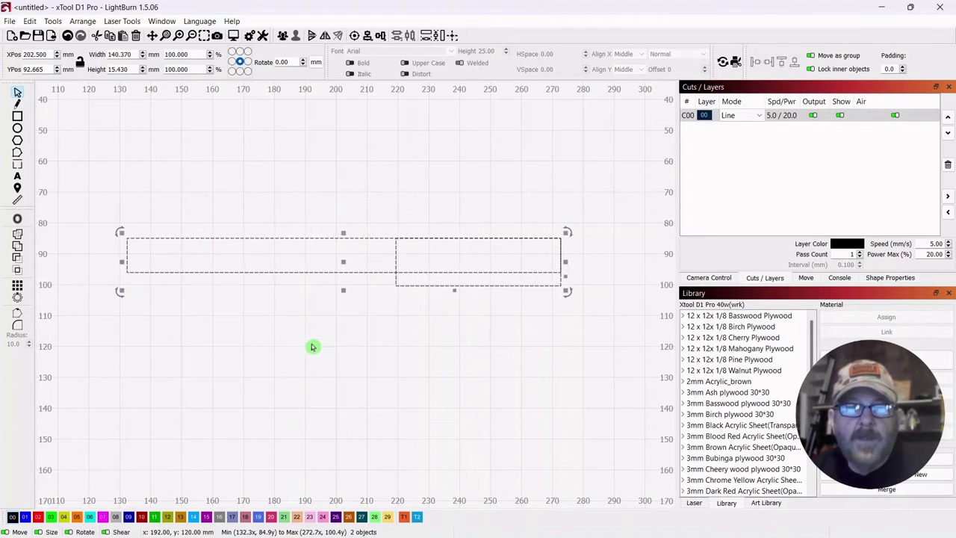
click(52, 21)
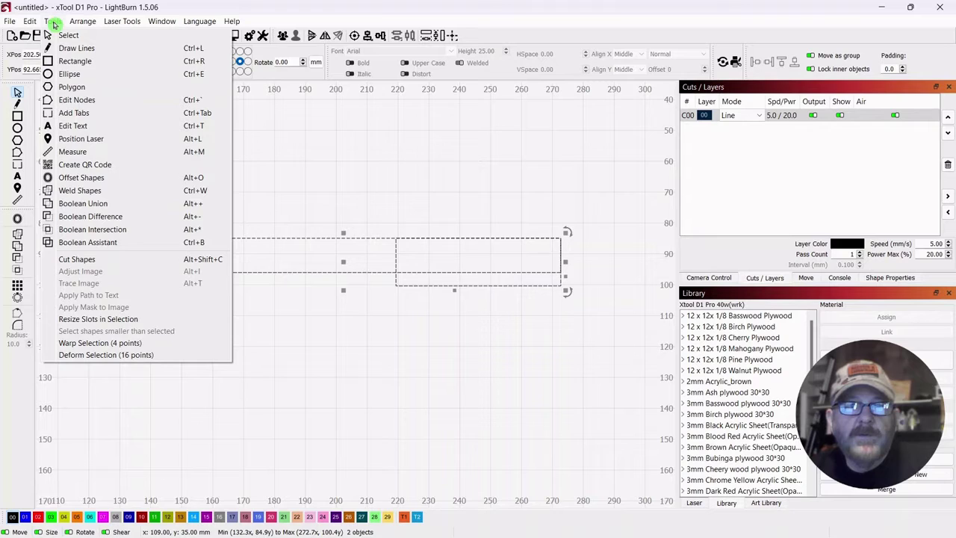
click(78, 242)
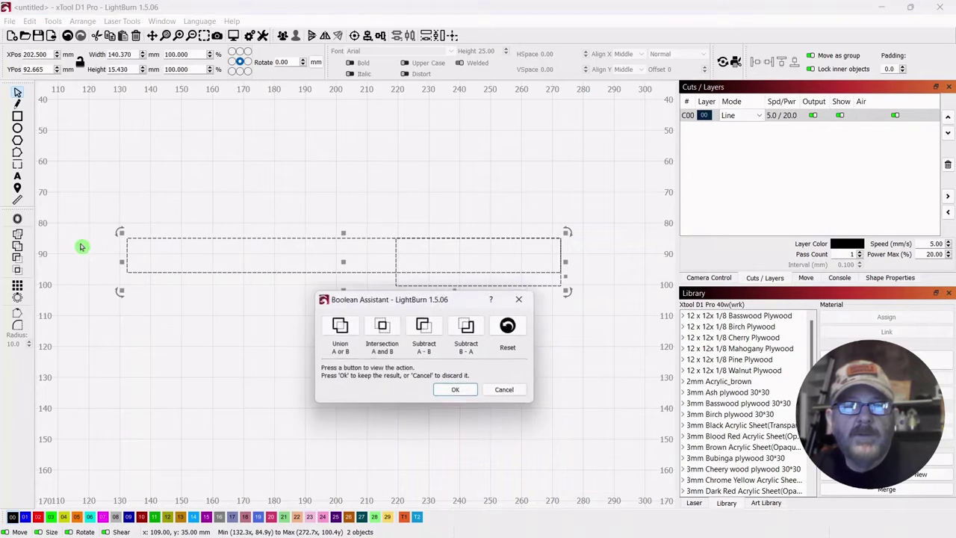
drag(417, 301, 439, 334)
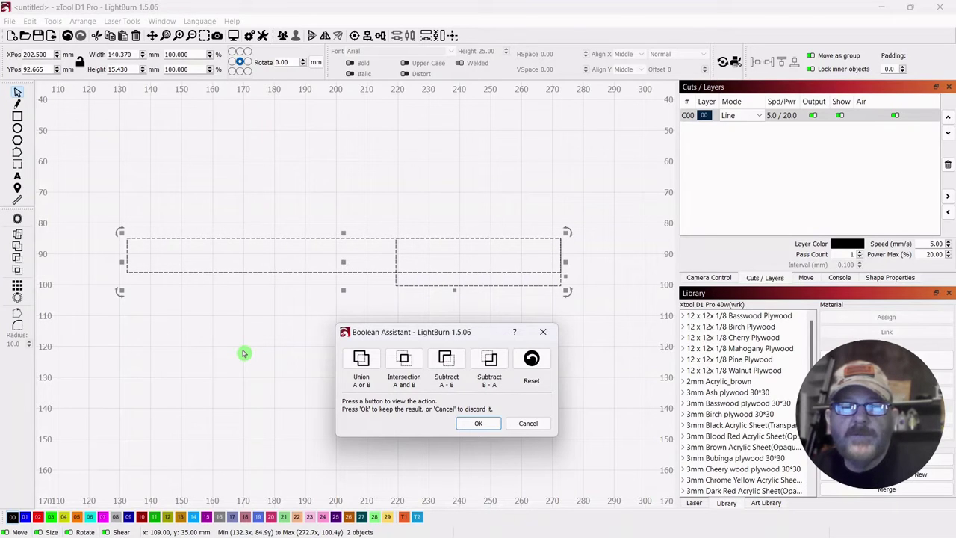
click(368, 360)
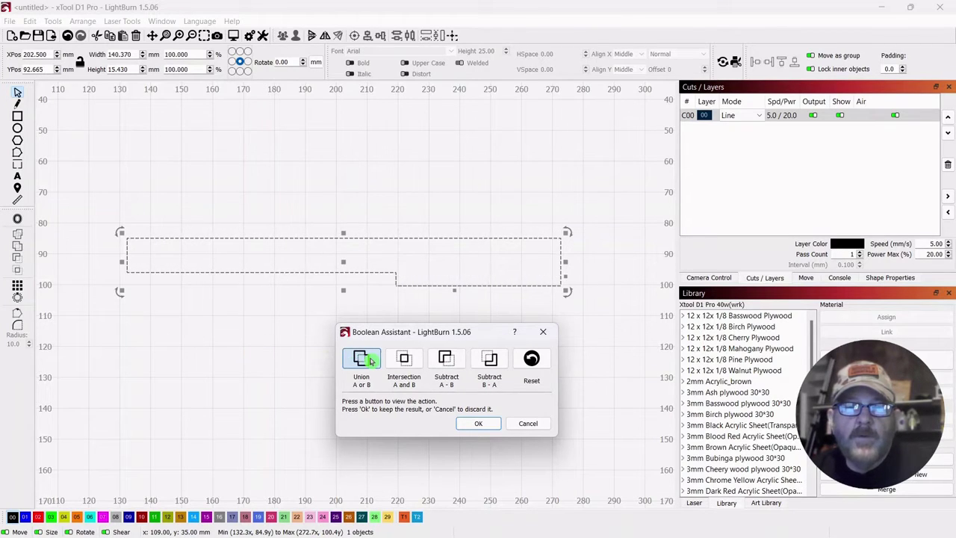
click(404, 359)
click(442, 360)
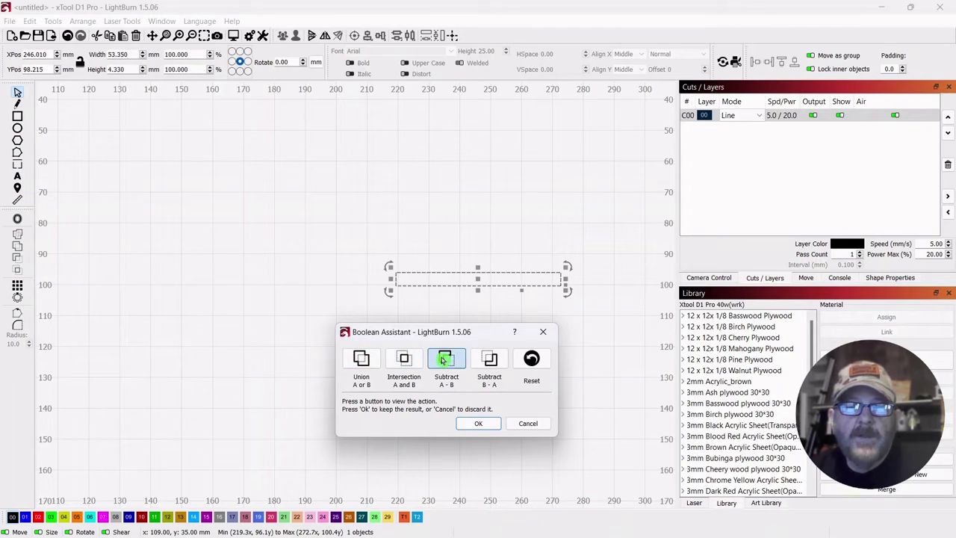
click(489, 359)
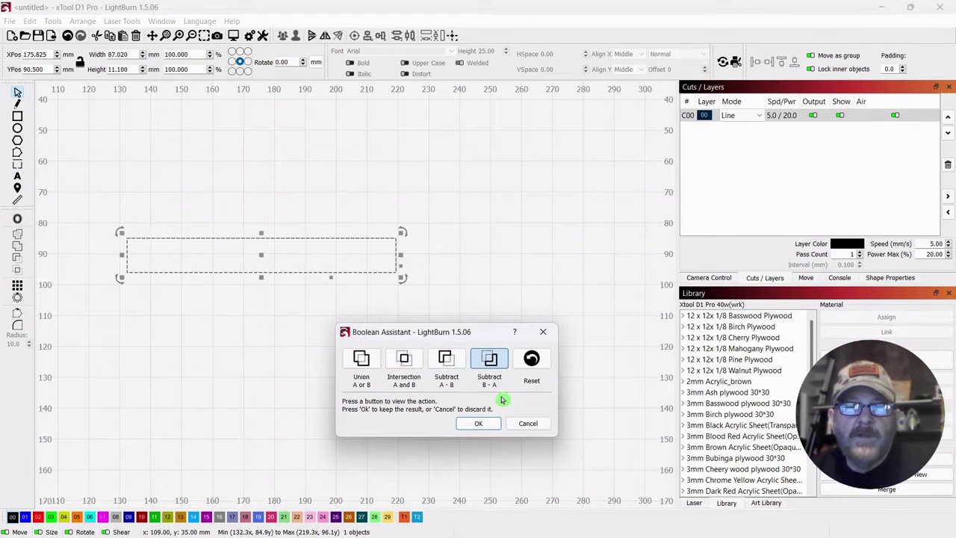
click(361, 360)
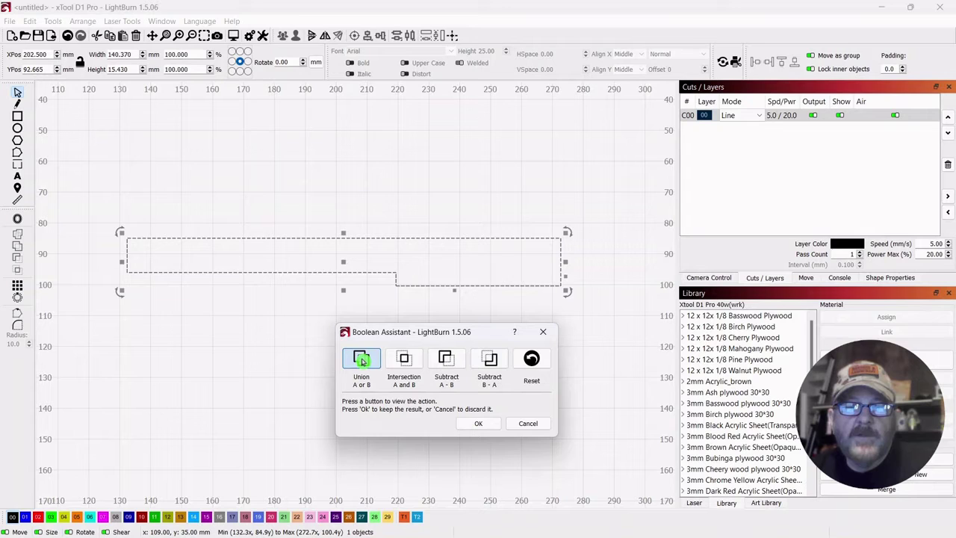
click(479, 423)
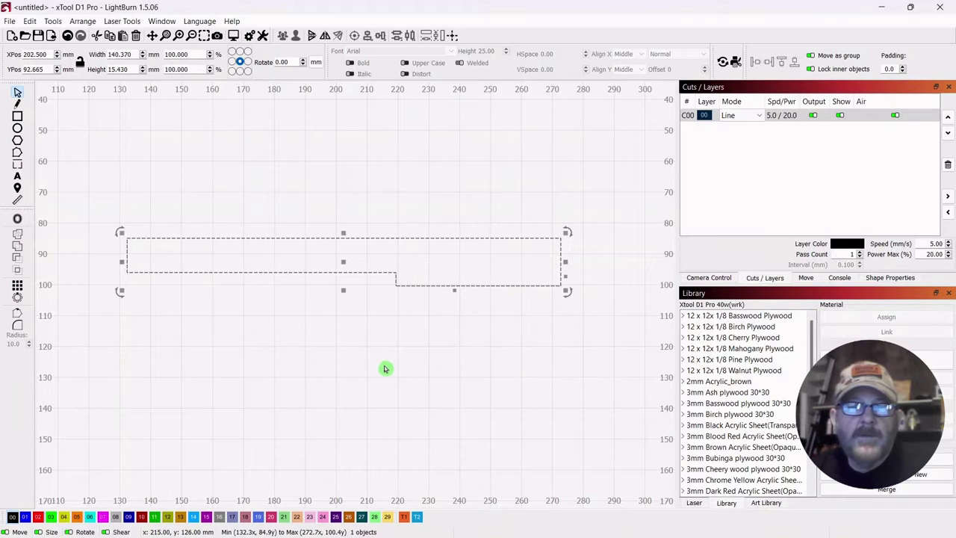
drag(389, 368, 366, 303)
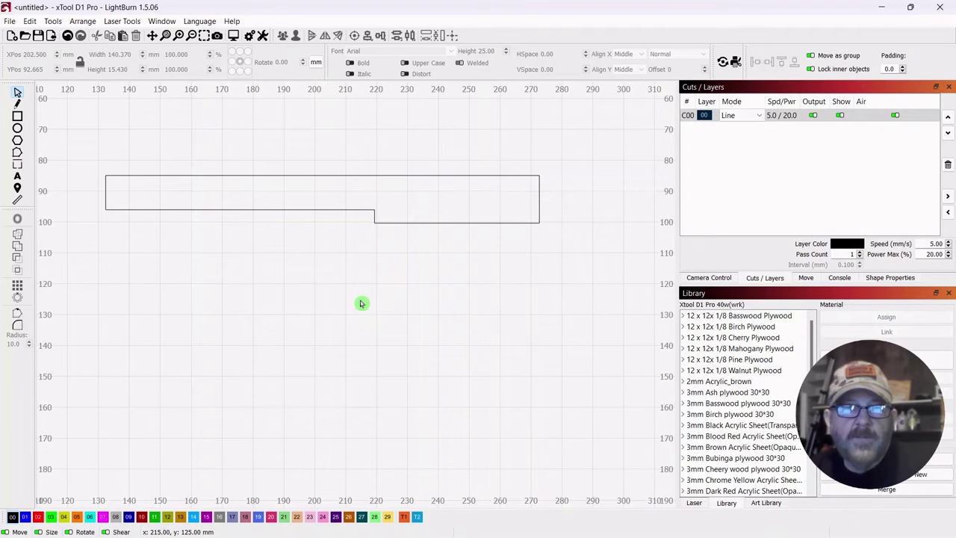
Draw a rectangle over the pen's upper body and assign it to the T1 tool layer
click(17, 116)
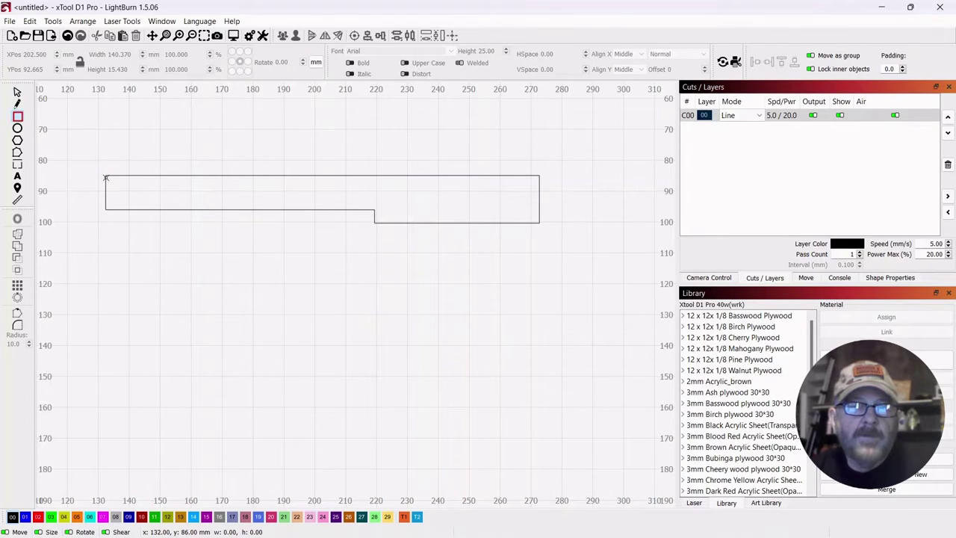
drag(105, 176, 539, 211)
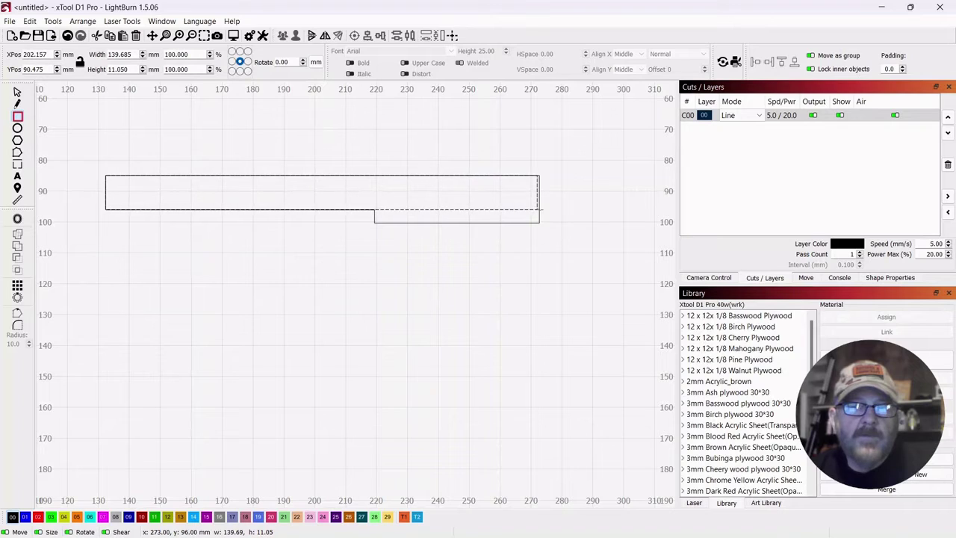
click(137, 152)
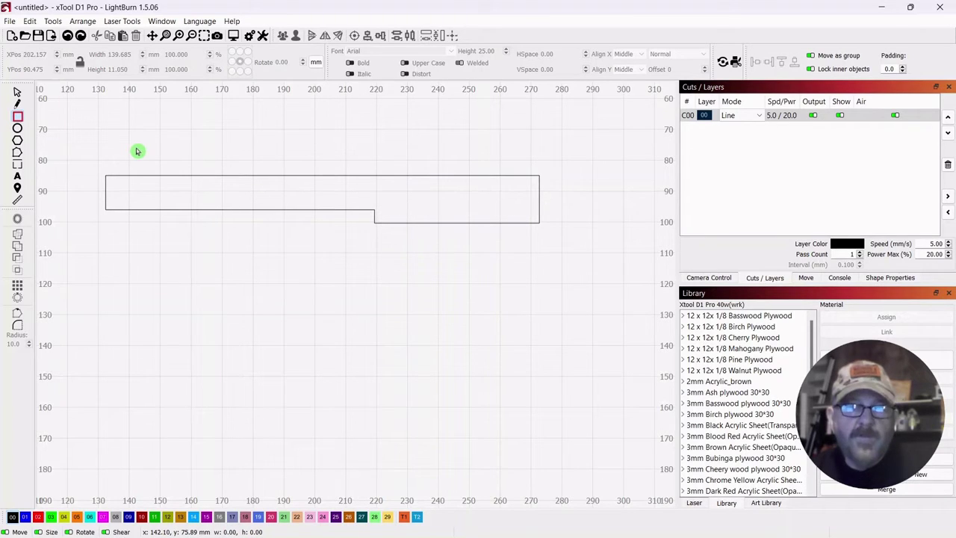
click(18, 116)
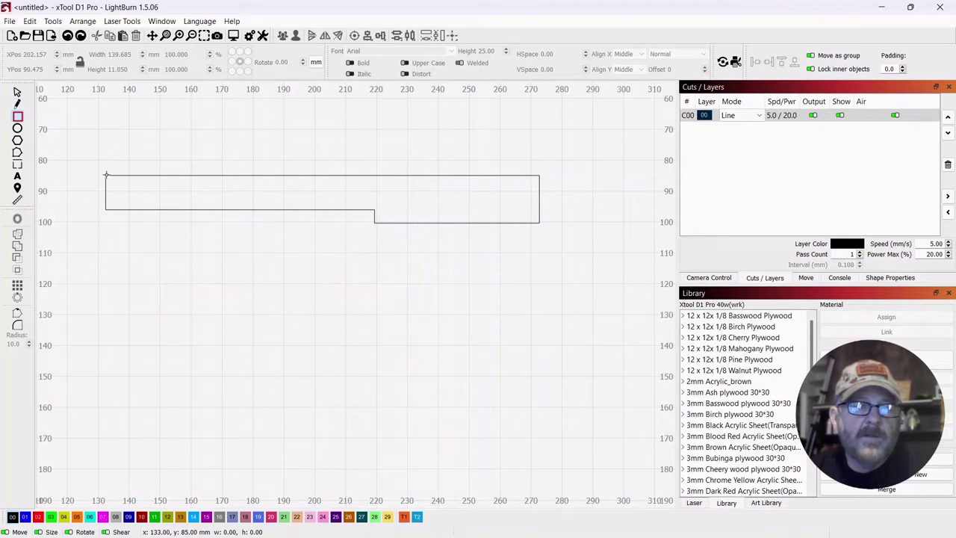
drag(106, 176, 500, 205)
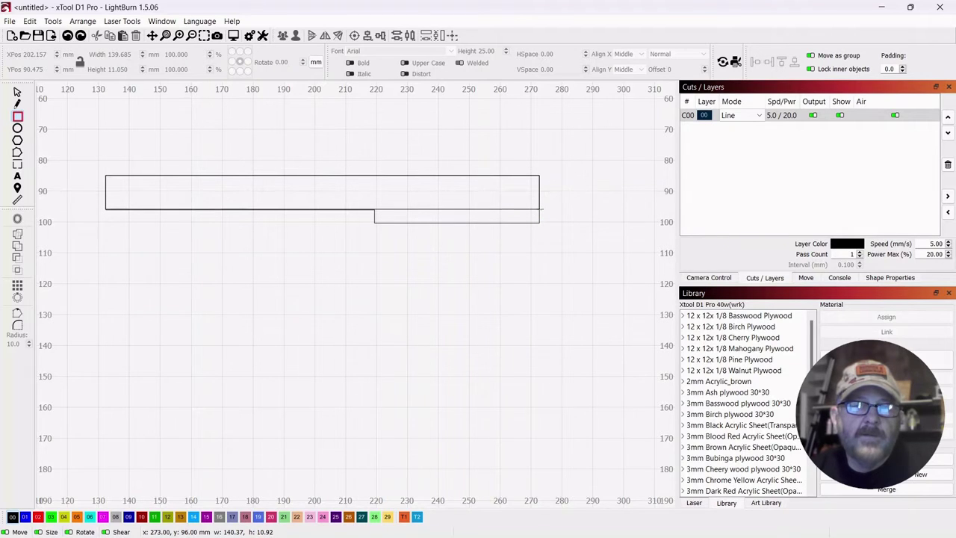
drag(540, 209, 539, 209)
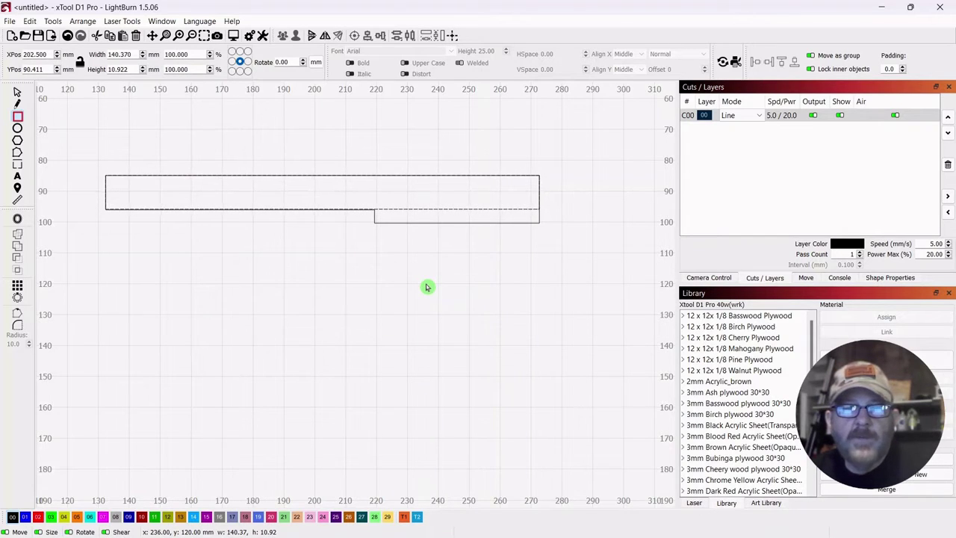
click(18, 94)
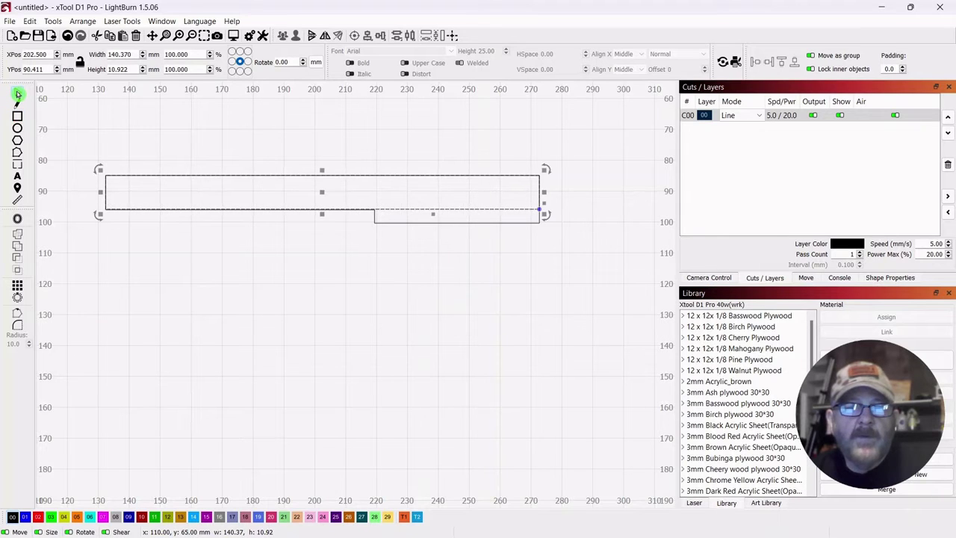
click(404, 516)
click(384, 318)
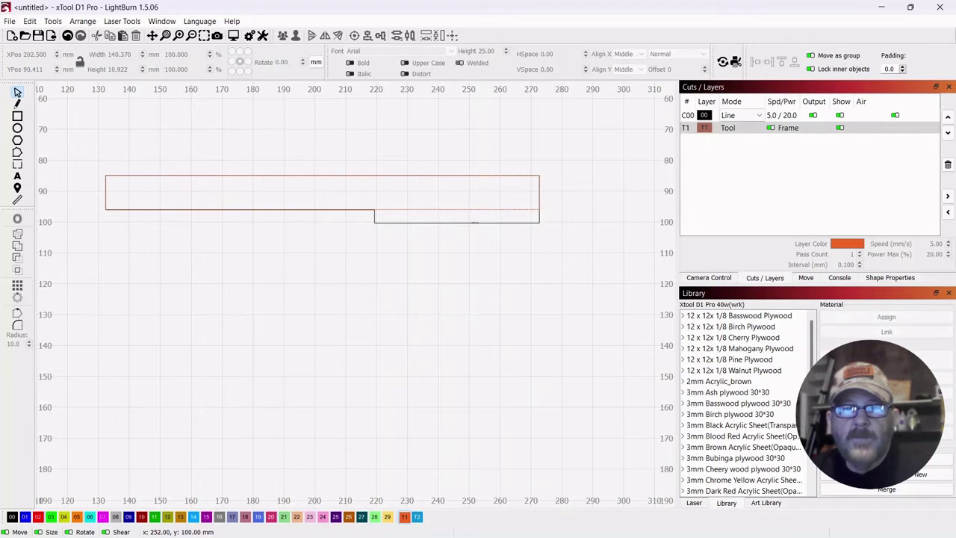
Draw a small rectangle above the outline and size it to 90 × 6.5 mm
click(17, 115)
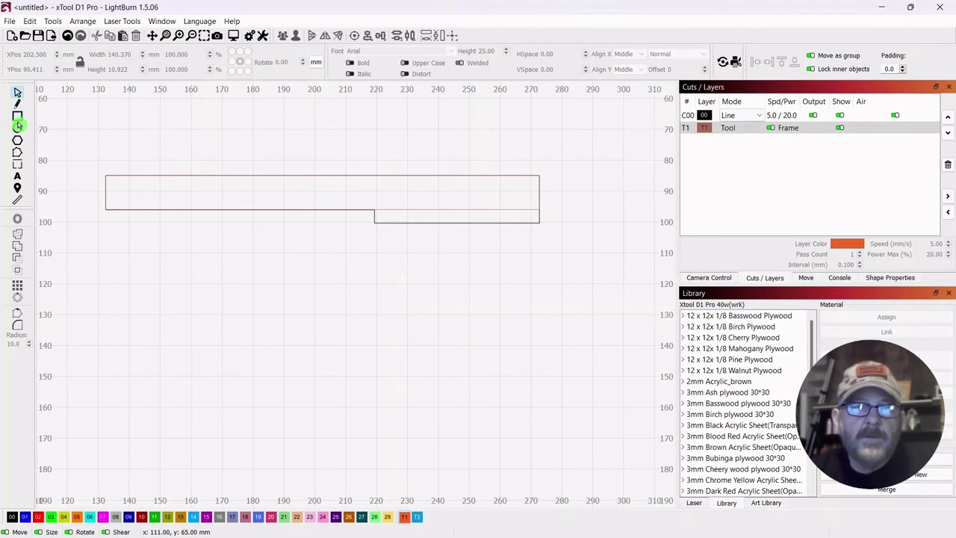
drag(184, 142, 450, 163)
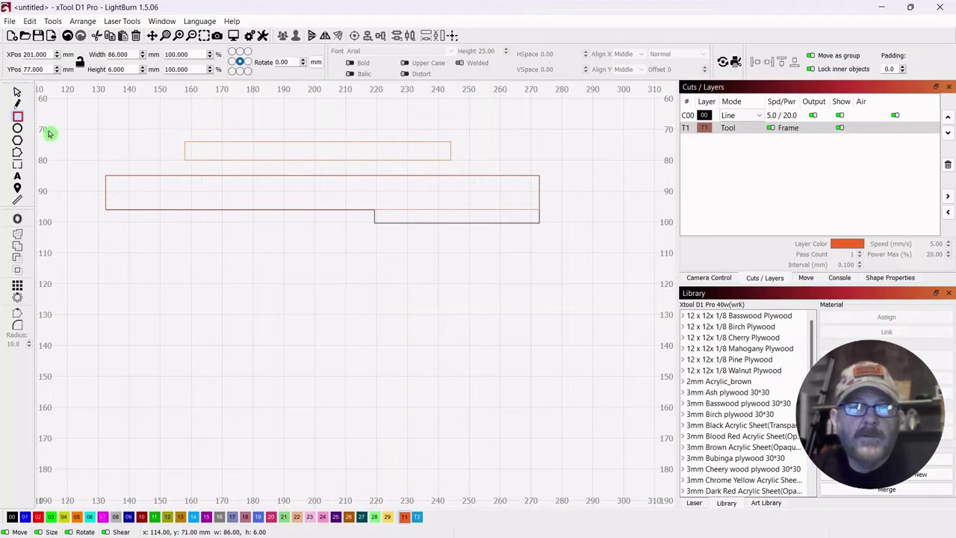
click(18, 93)
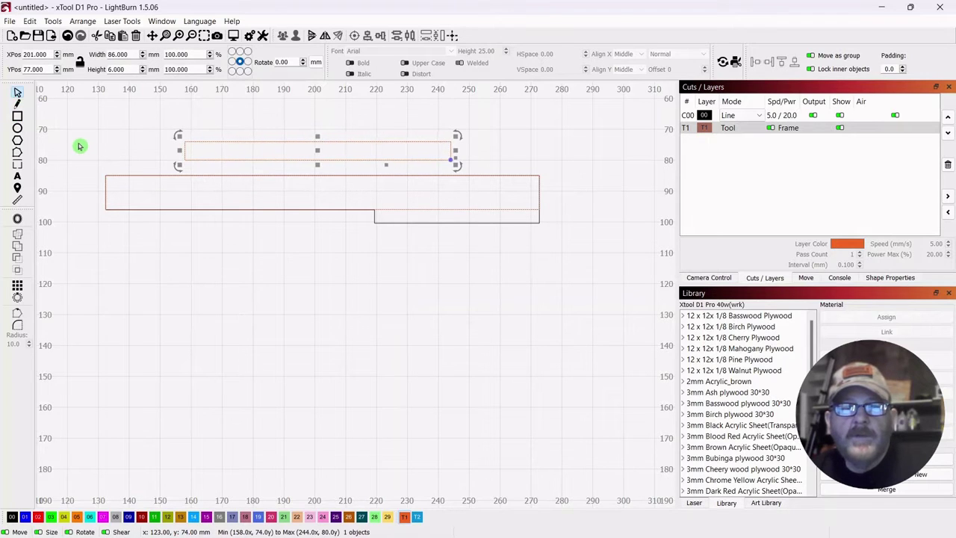
double_click(133, 56)
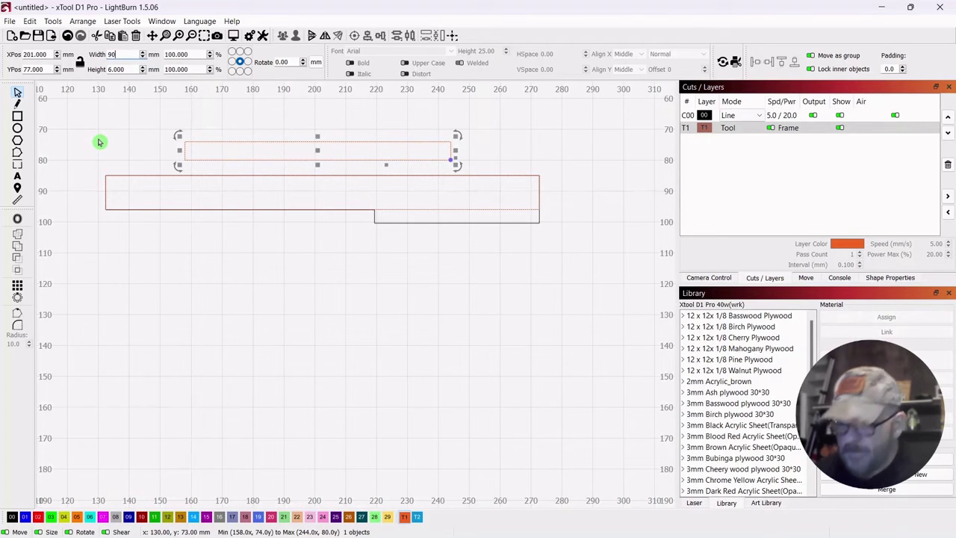
key(Tab)
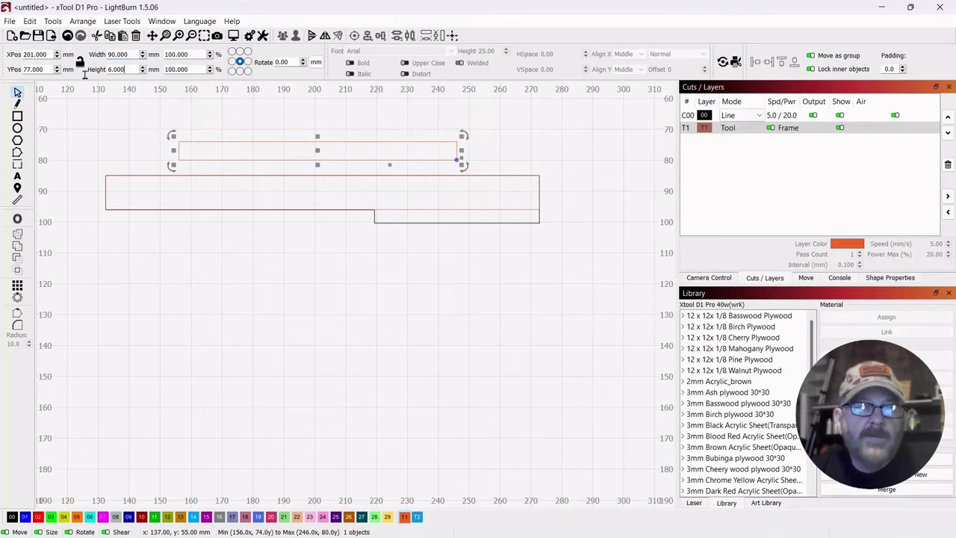
double_click(131, 69)
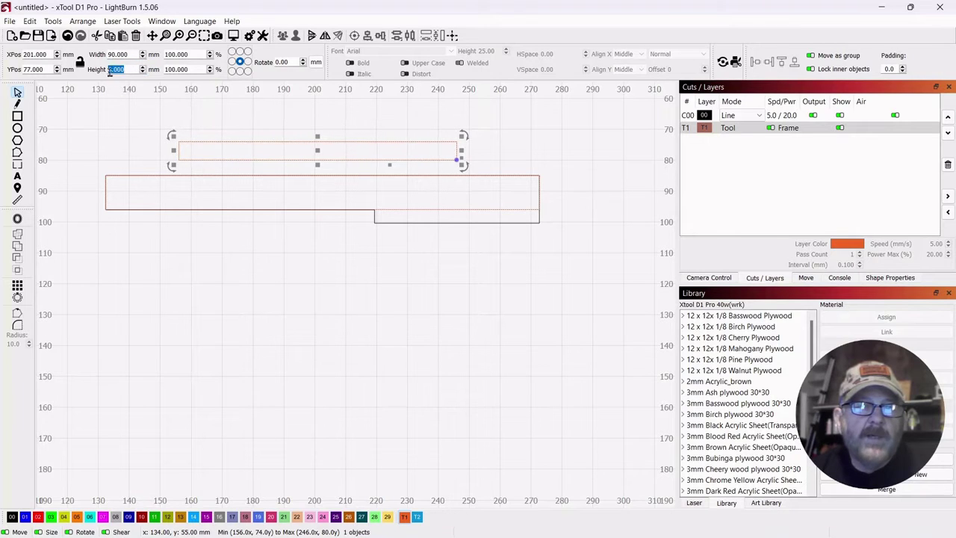
click(106, 117)
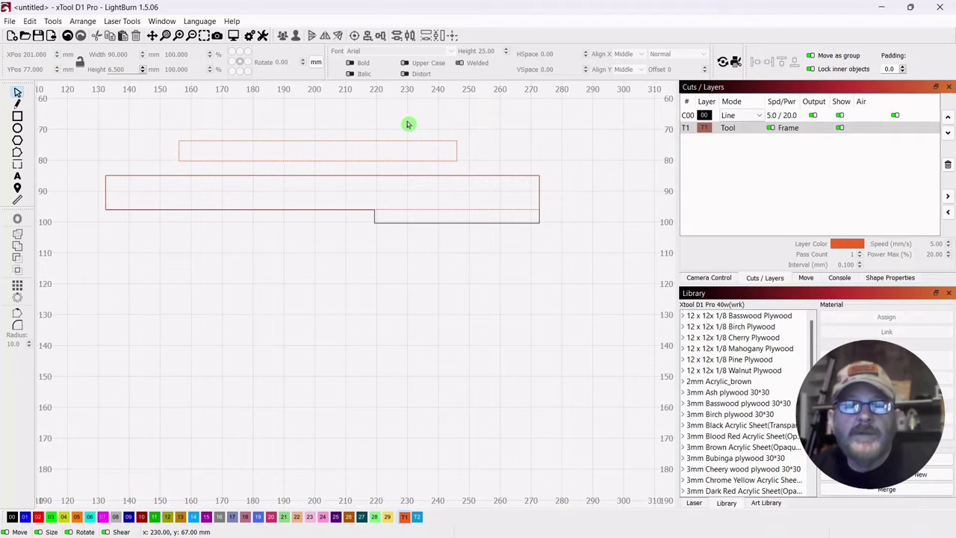
Centre the 90 × 6.5 mm rectangle within the pen outline using Align Centers
drag(408, 124, 329, 196)
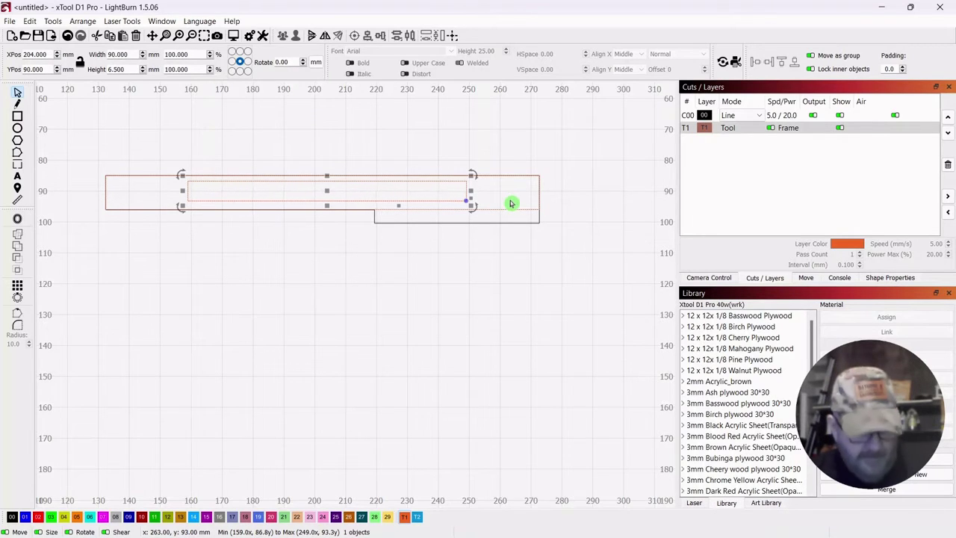
shift+click(495, 221)
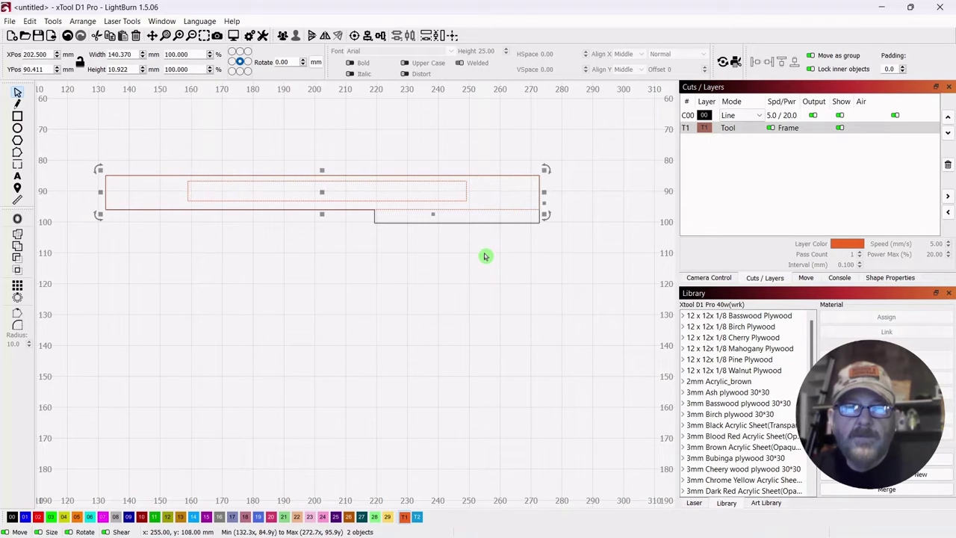
click(356, 36)
click(400, 295)
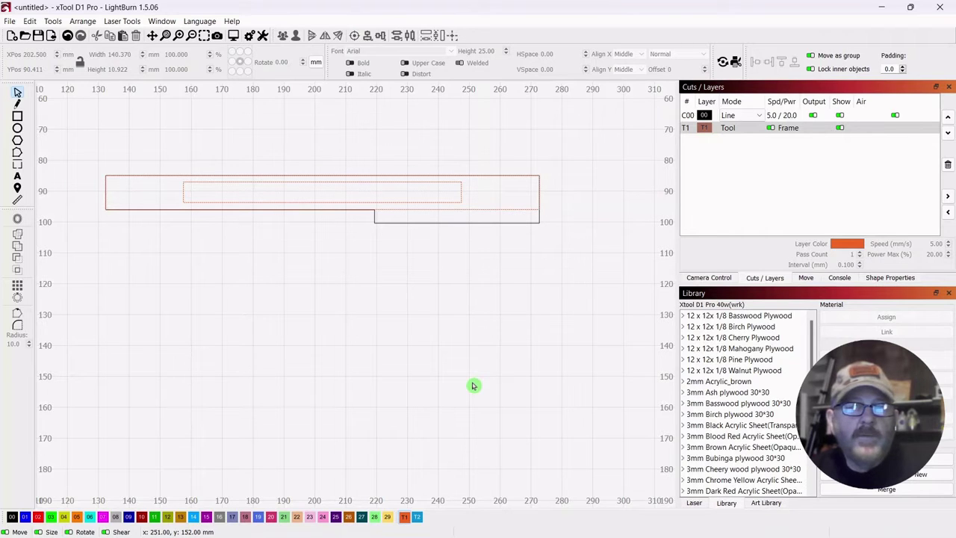
Draw a 152 × 26 mm frame rectangle around the whole pen and select the pen shapes
click(19, 117)
mouse_move(89, 157)
mouse_down()
mouse_move(527, 199)
mouse_move(584, 242)
mouse_move(565, 249)
mouse_move(560, 240)
mouse_up()
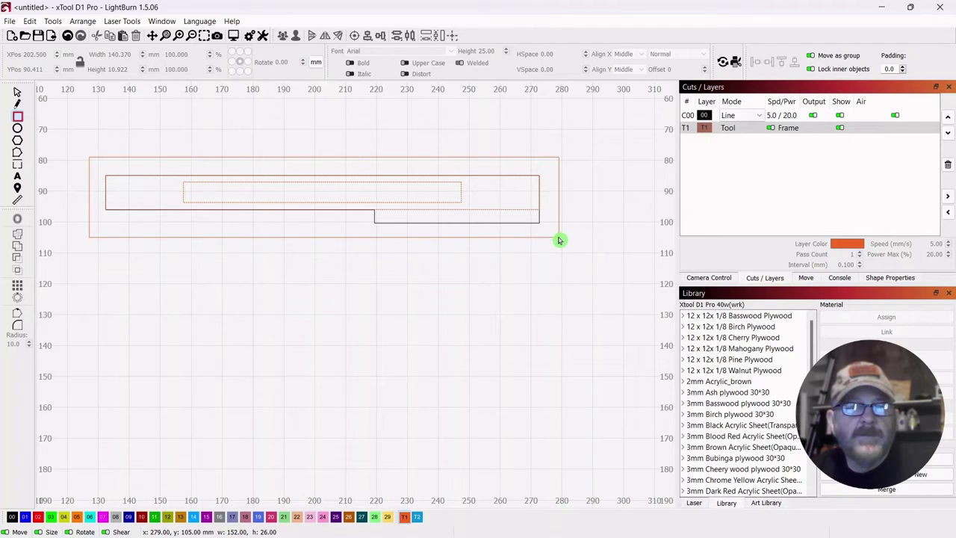
drag(560, 239, 559, 238)
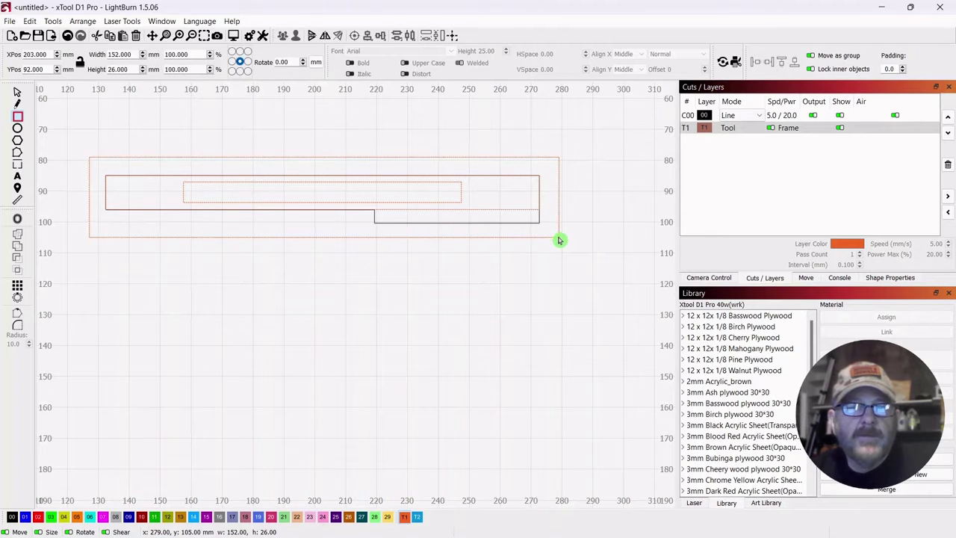
click(18, 94)
click(436, 413)
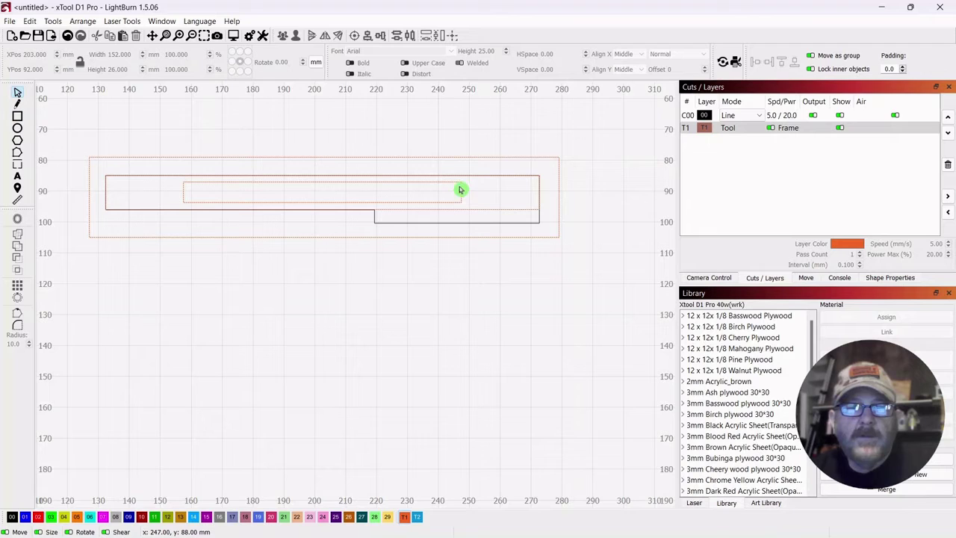
drag(483, 172, 364, 221)
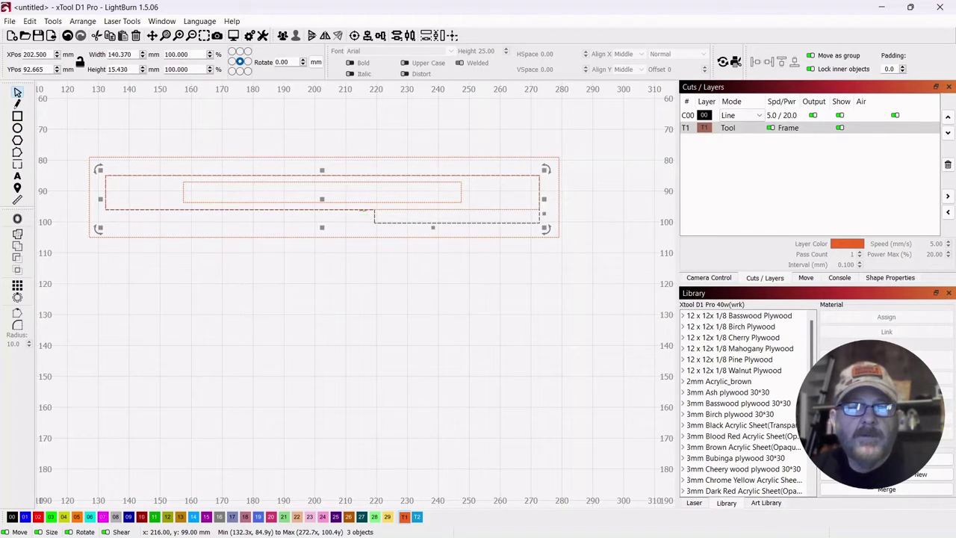
Group the three pen shapes into a single object
click(284, 36)
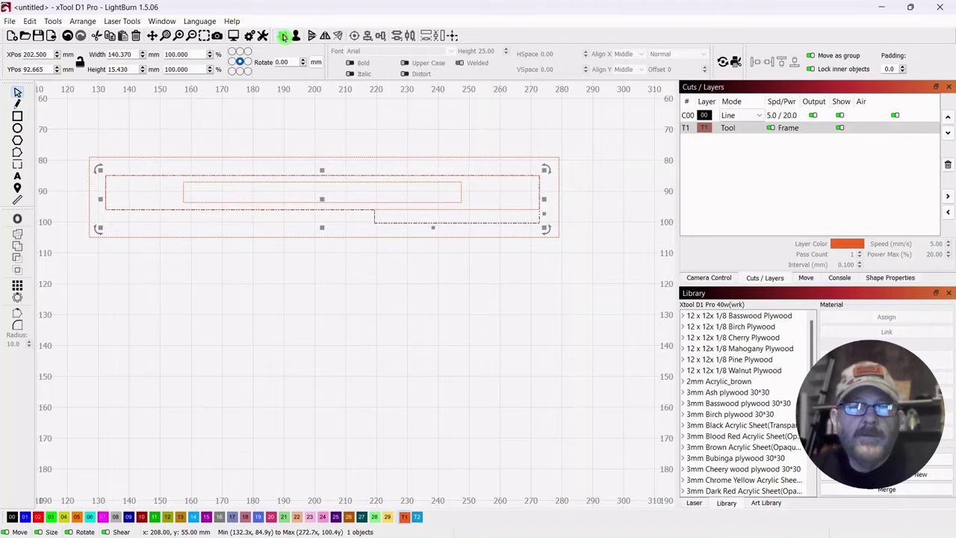
right_click(326, 200)
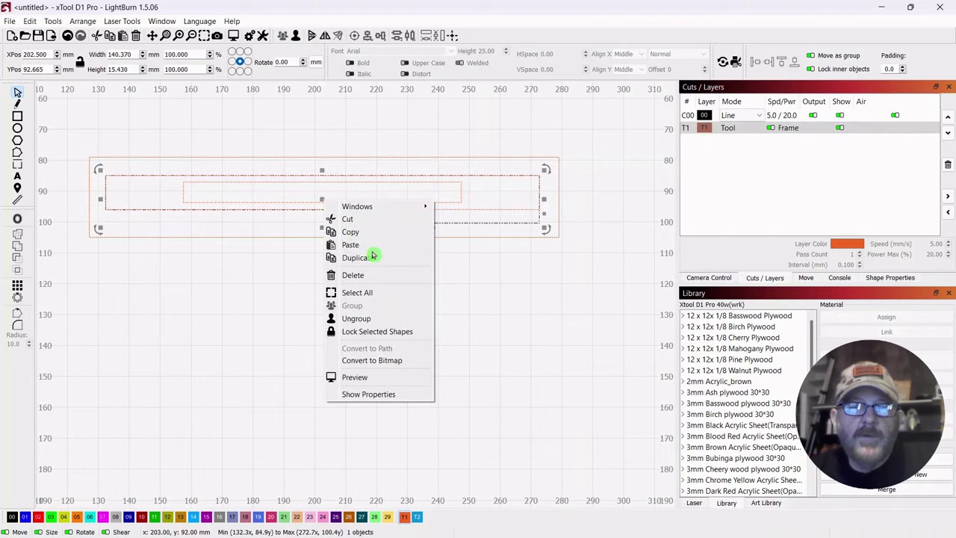
click(507, 310)
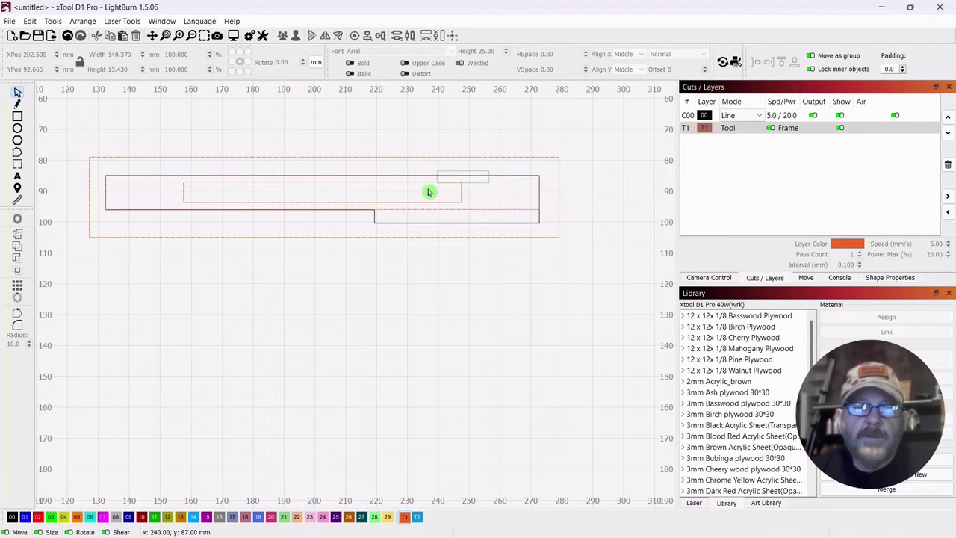
Group the pen group together with its 152 × 26 mm border rectangle
click(418, 208)
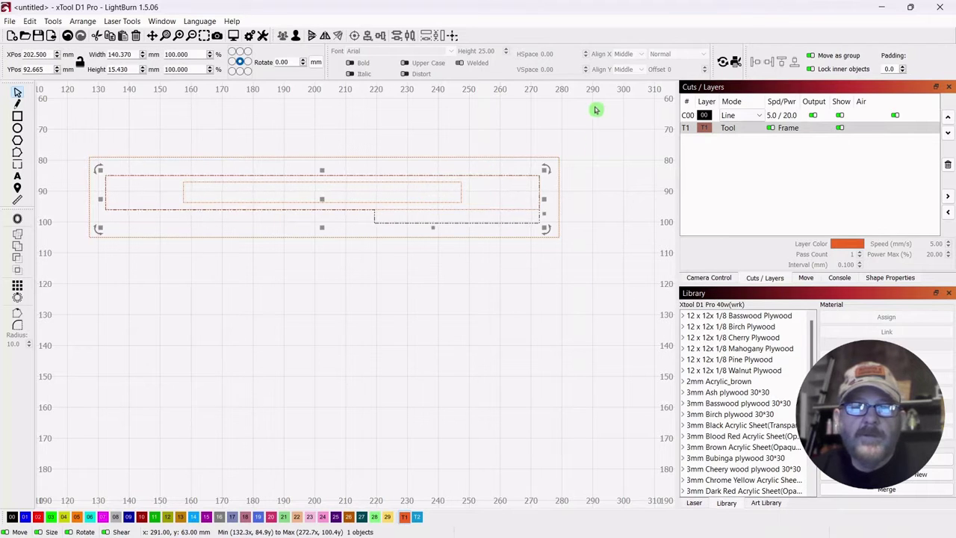
shift+click(563, 204)
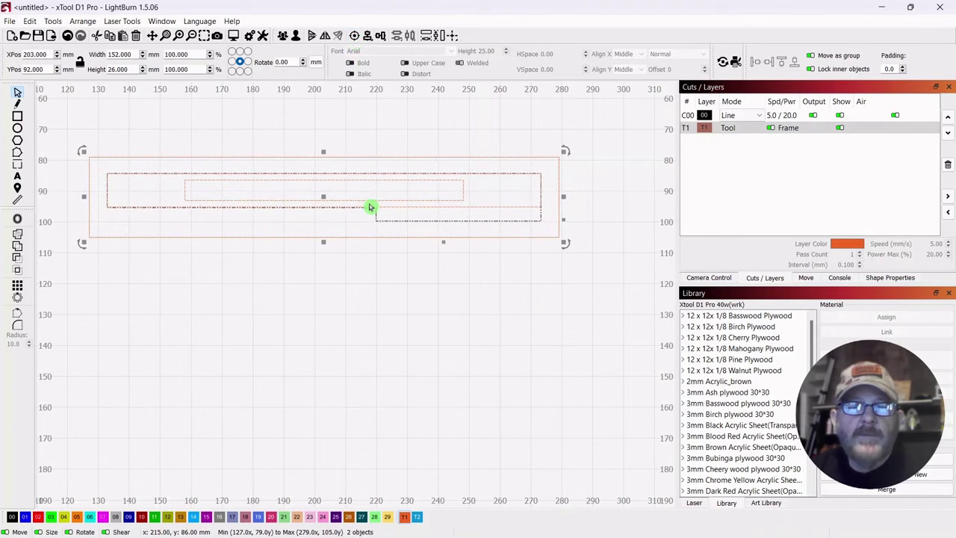
click(354, 335)
drag(606, 133, 309, 233)
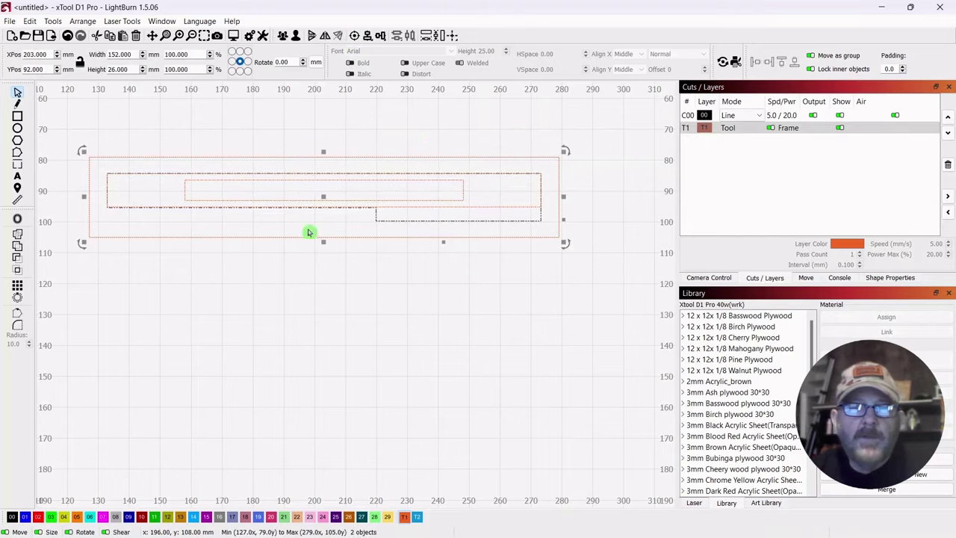
click(285, 38)
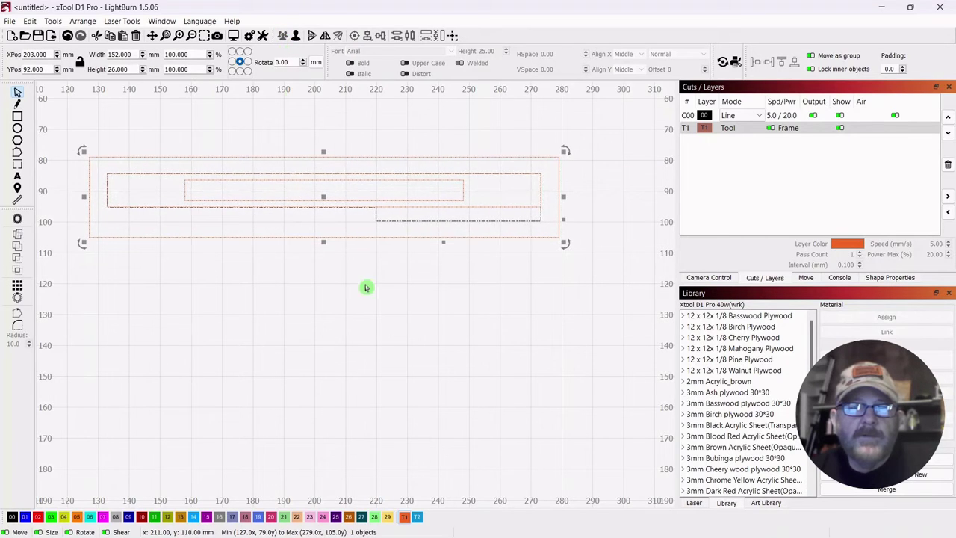
click(403, 363)
drag(570, 139, 484, 212)
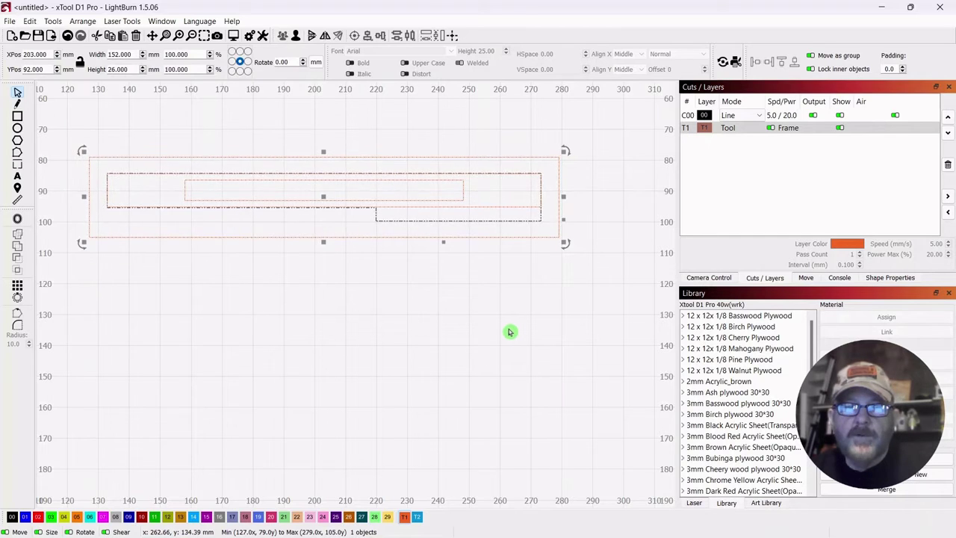
Duplicate the template below and push the middle copy up against the original
drag(326, 195, 329, 396)
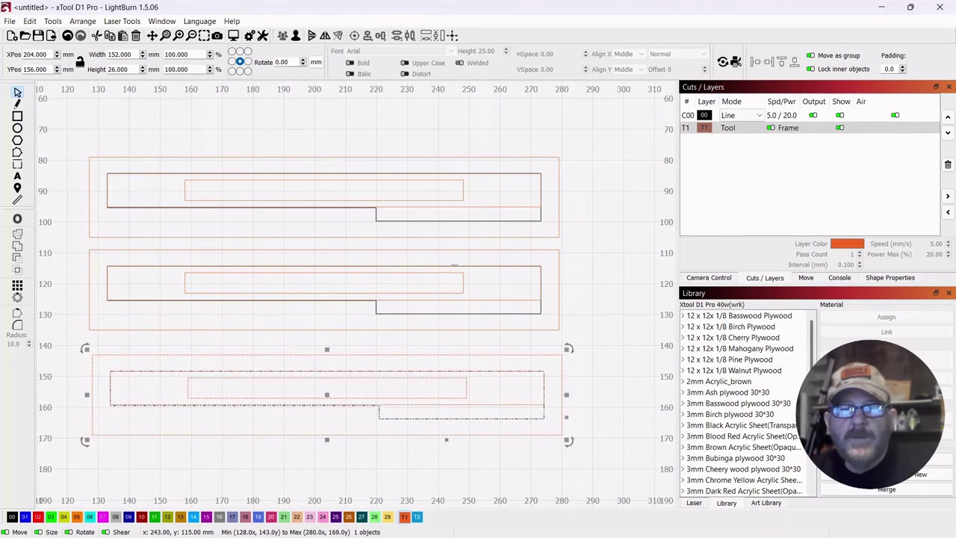
click(595, 206)
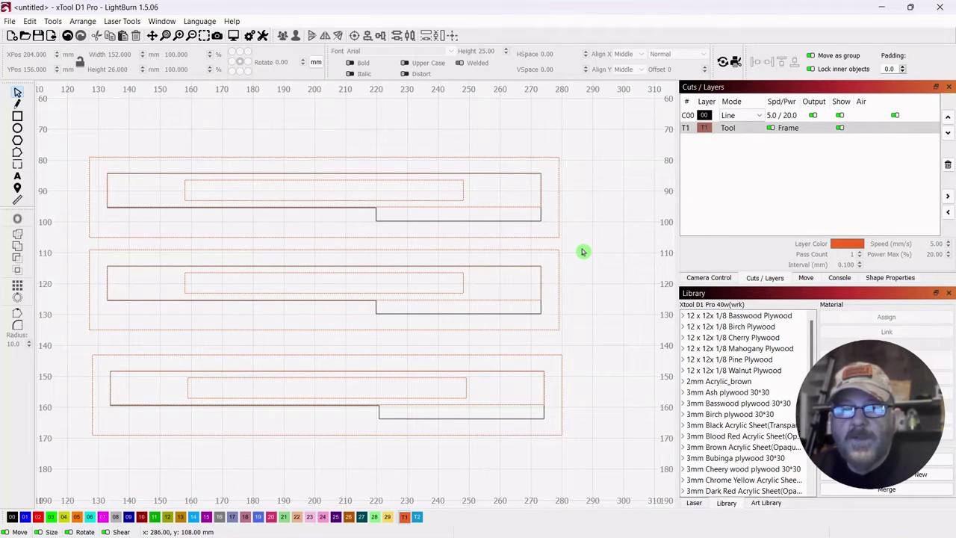
drag(583, 251, 480, 301)
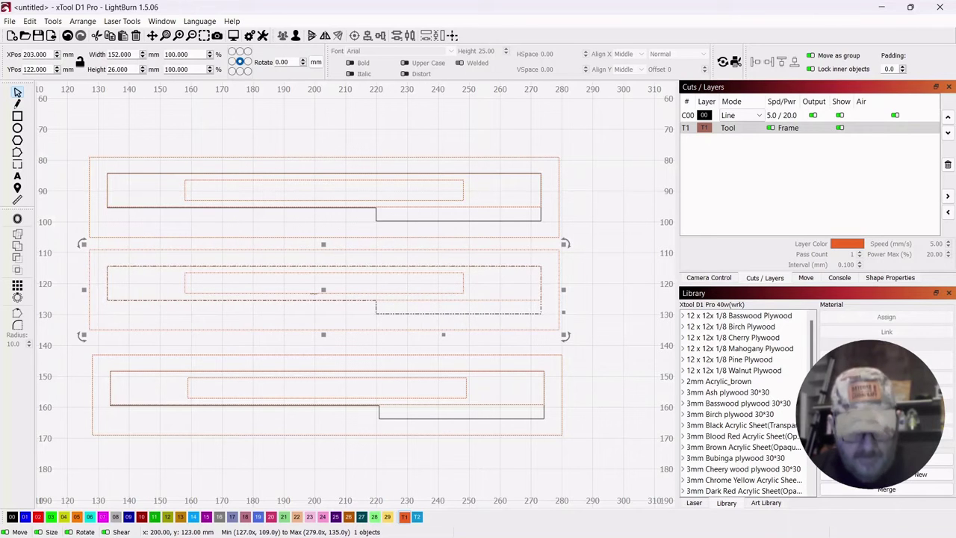
click(327, 288)
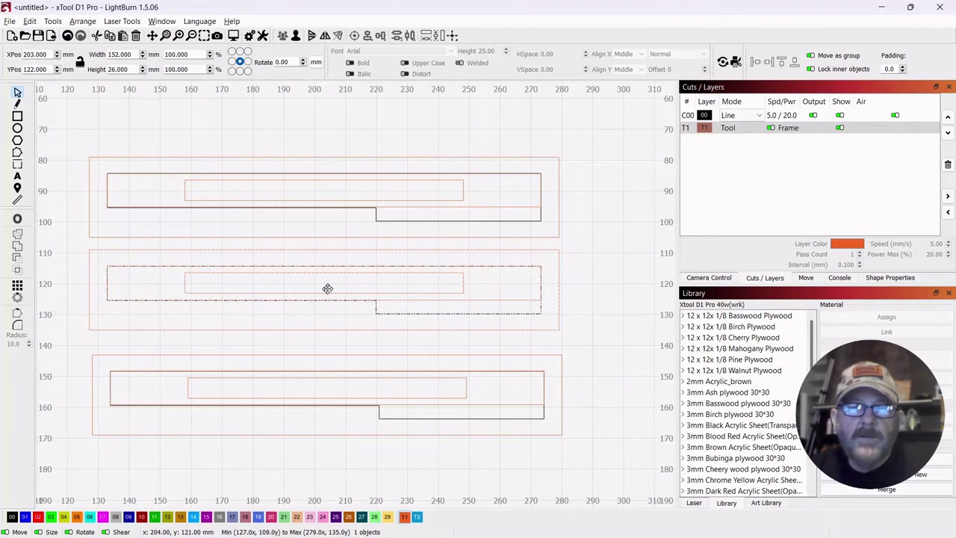
drag(327, 287, 324, 284)
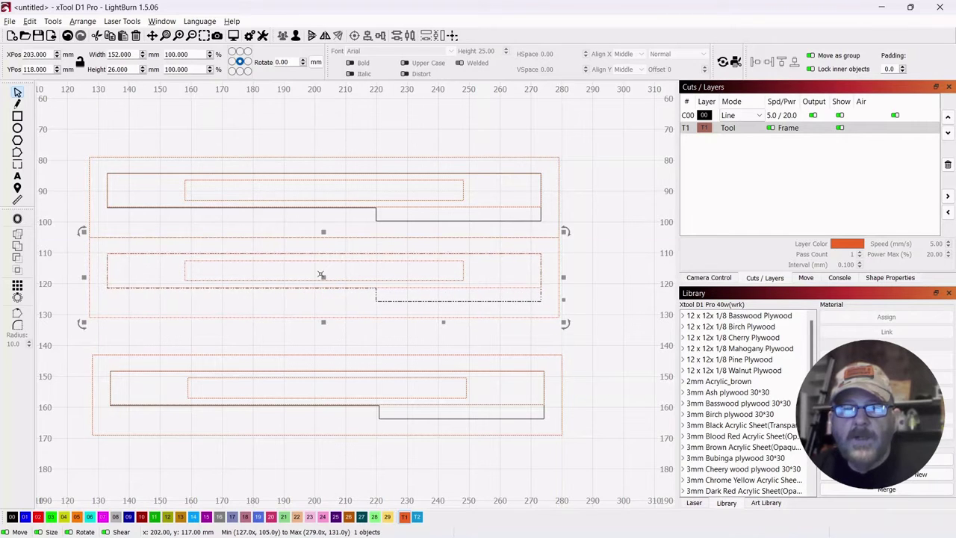
click(589, 356)
Move the bottom template up until it touches the middle one
click(418, 412)
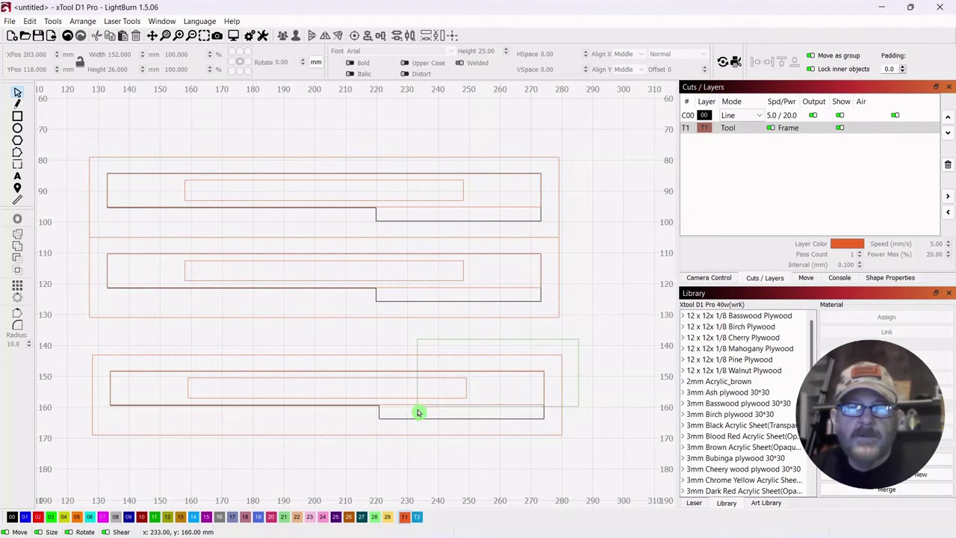
drag(327, 394, 328, 367)
click(626, 247)
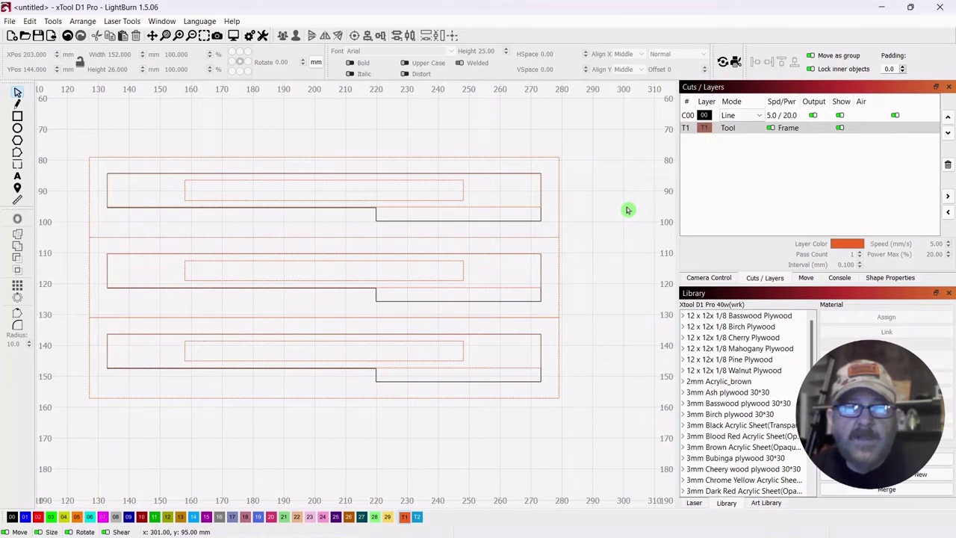
Marquee-select all three stacked pen templates and group them into one object
scroll(627, 209, down, 1)
drag(625, 211, 598, 235)
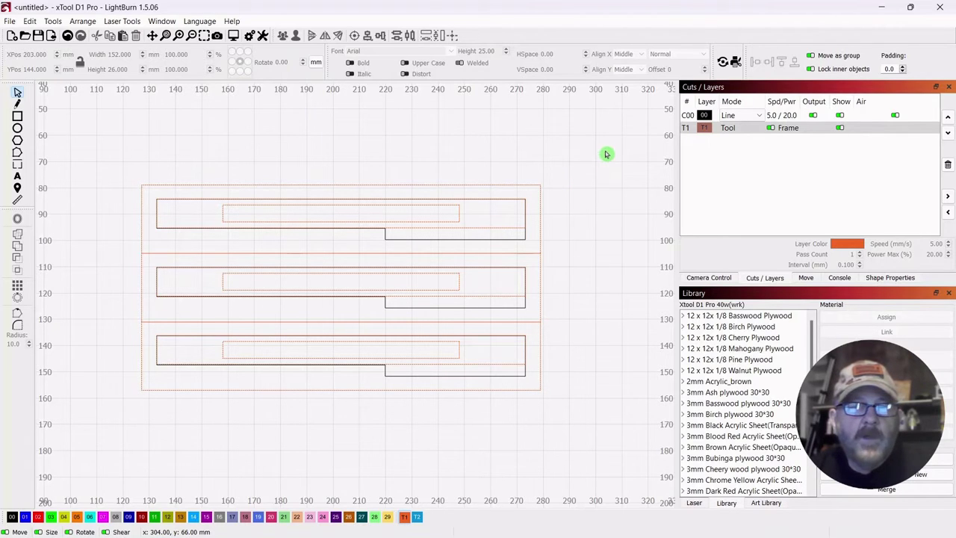
drag(606, 152, 145, 433)
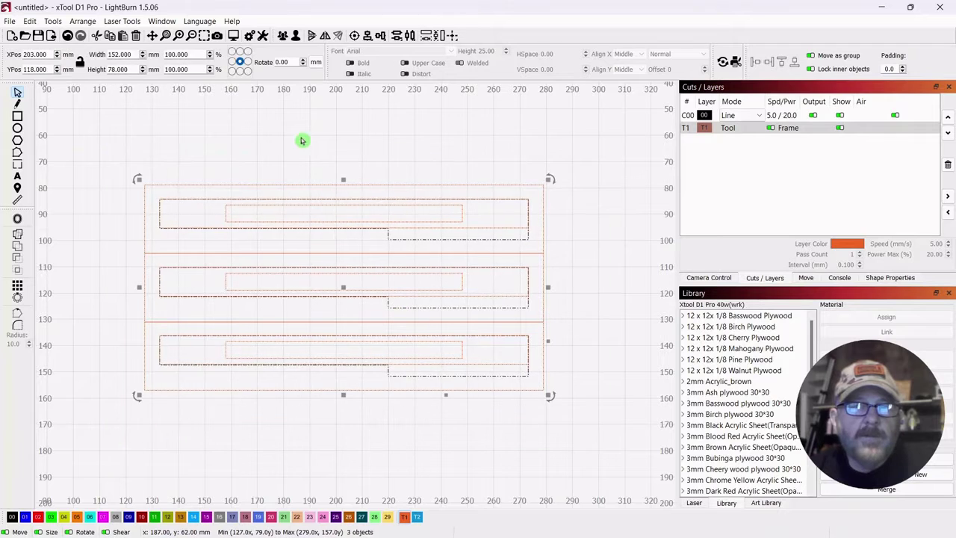
click(282, 35)
click(615, 133)
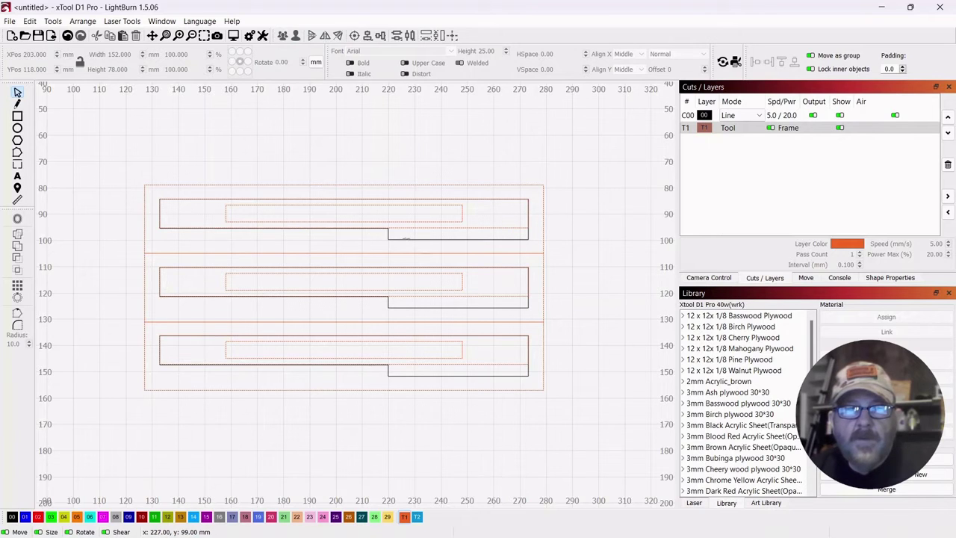
click(528, 208)
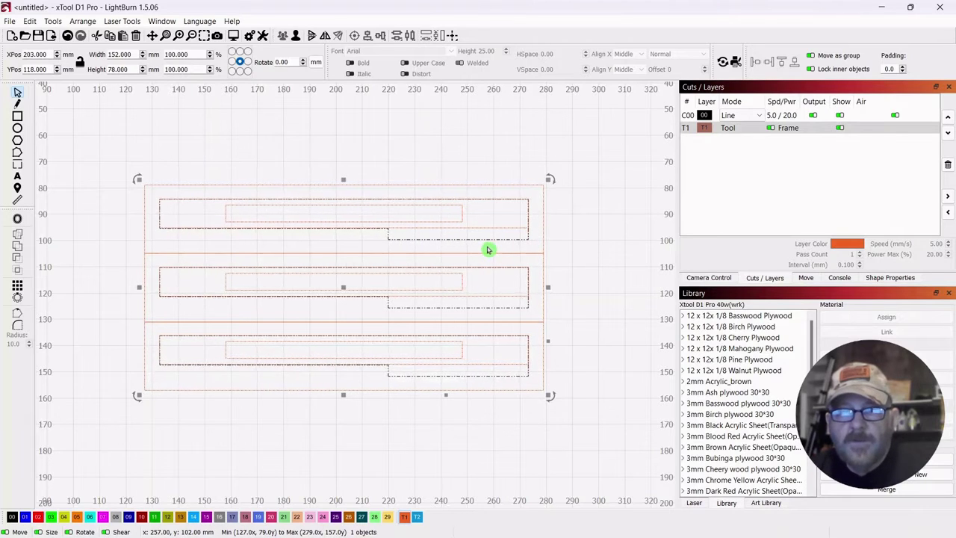
click(472, 143)
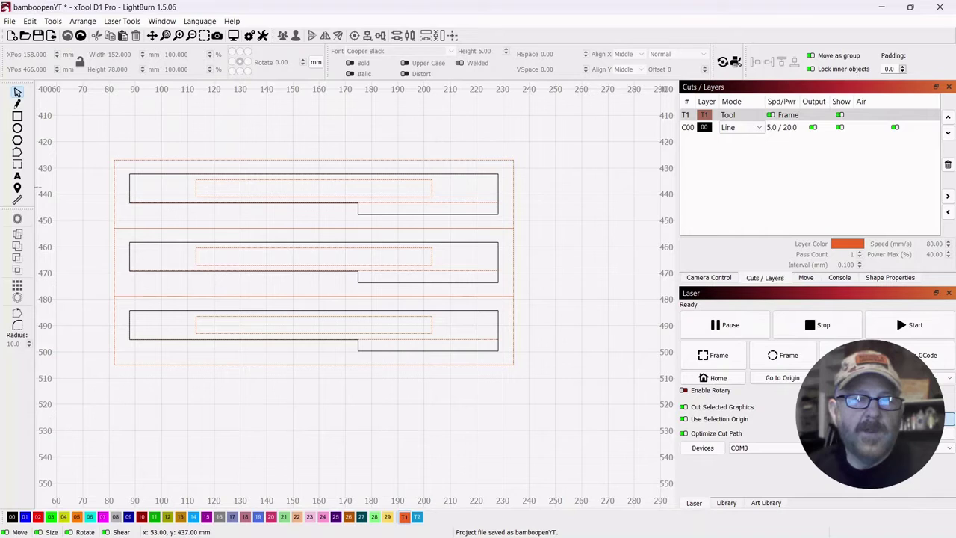
Place guides along the pen templates' left and top edges, then reframe the view
drag(35, 188, 114, 186)
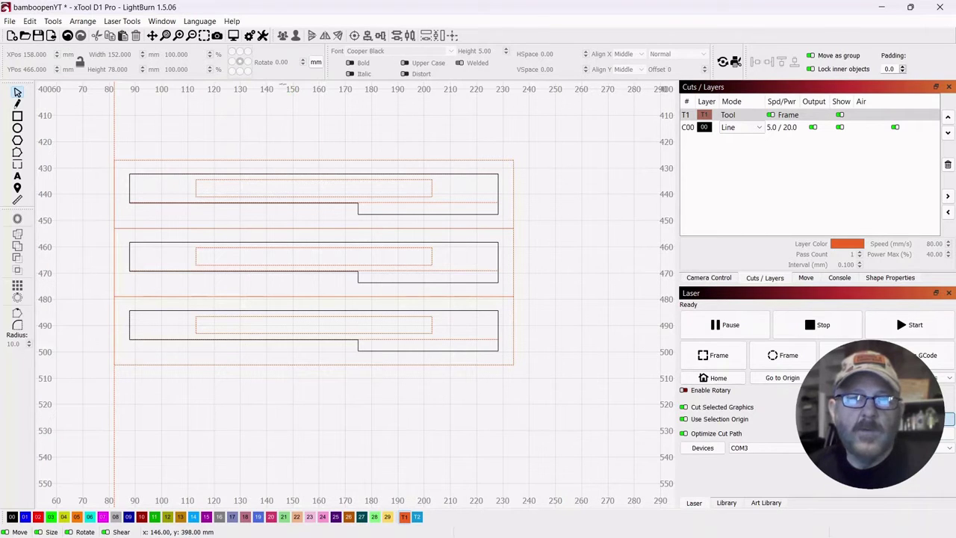
drag(280, 83, 279, 160)
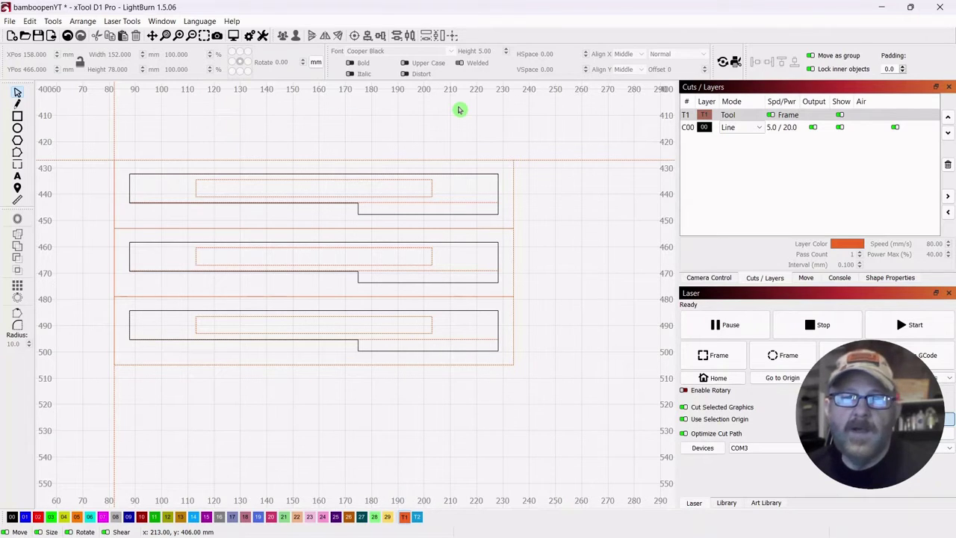
scroll(454, 110, down, 1)
drag(420, 117, 402, 162)
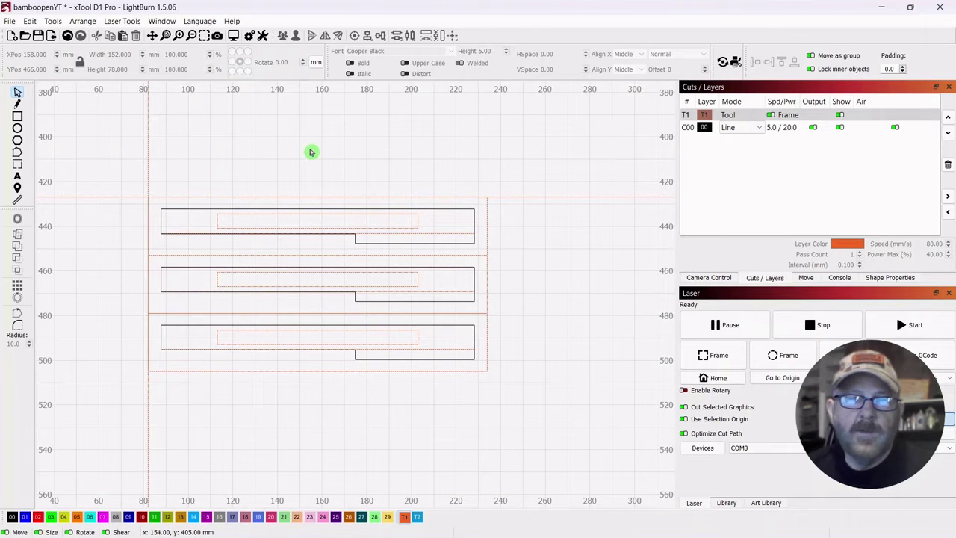
Show the Shape Properties panel and lock the horizontal and vertical guides in place
click(895, 277)
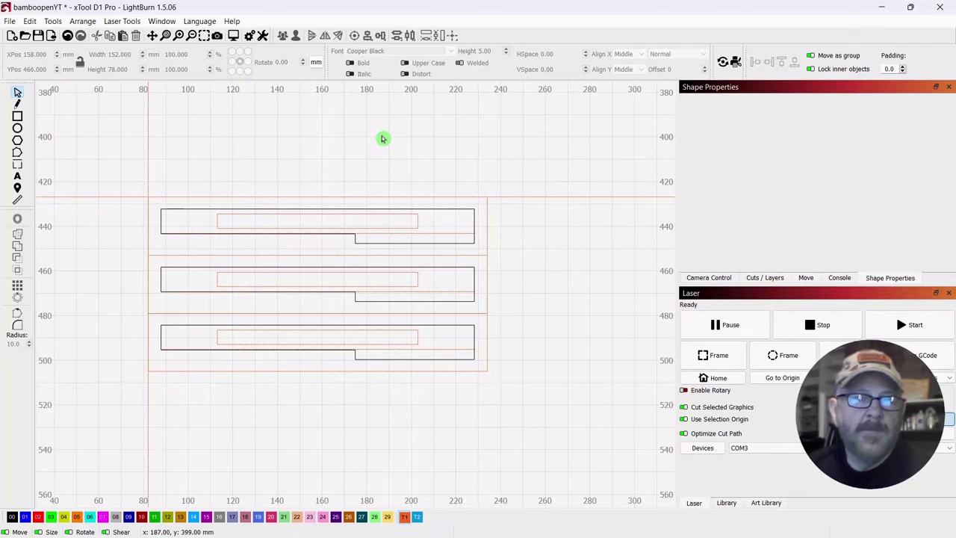
click(159, 22)
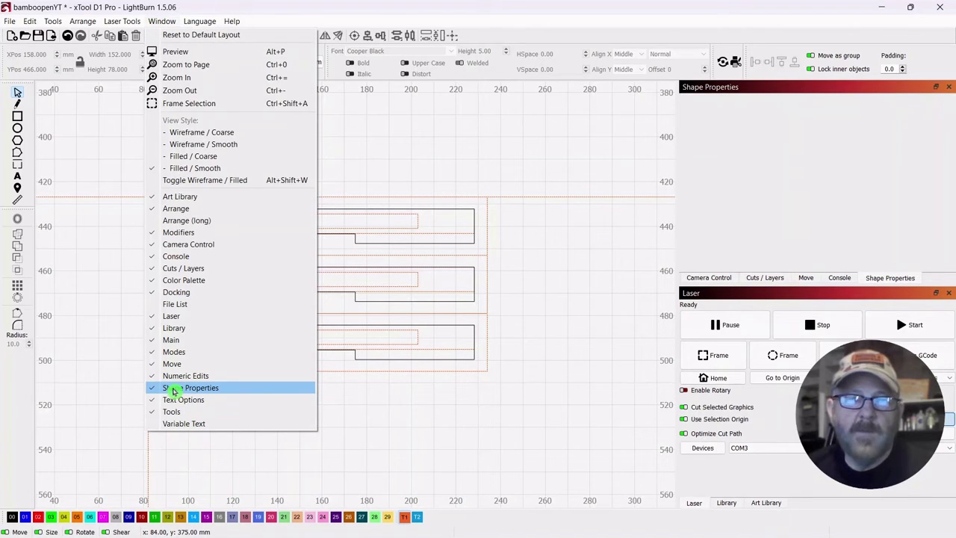
click(431, 104)
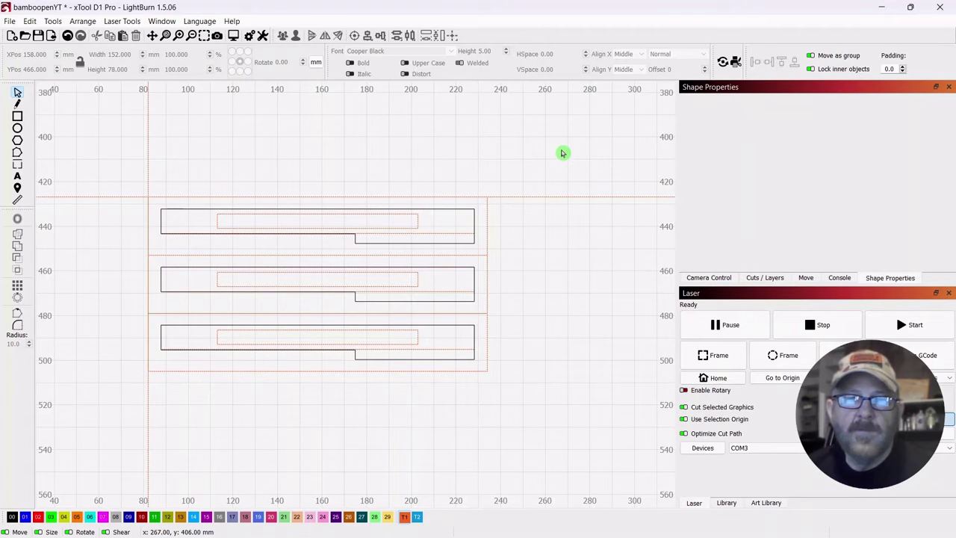
drag(629, 164, 550, 234)
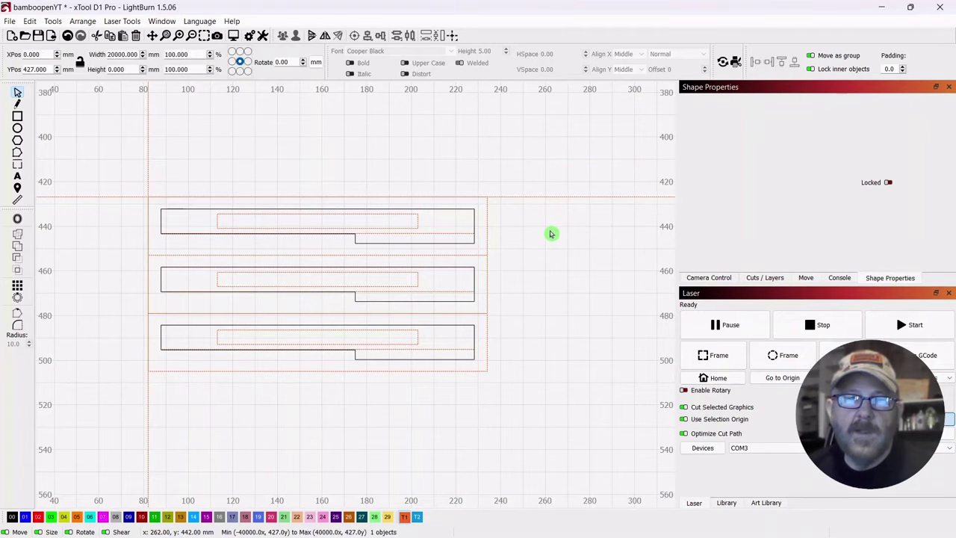
click(890, 183)
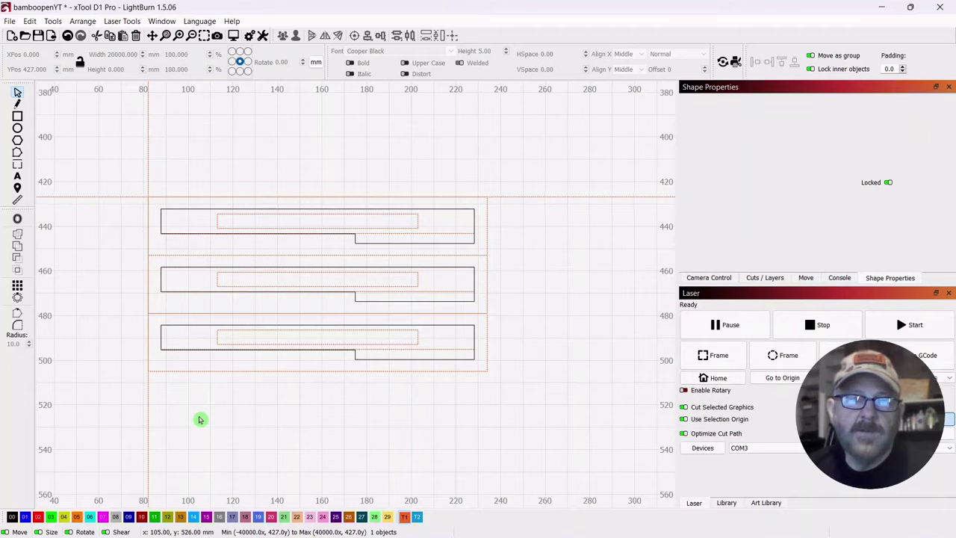
drag(199, 415, 122, 457)
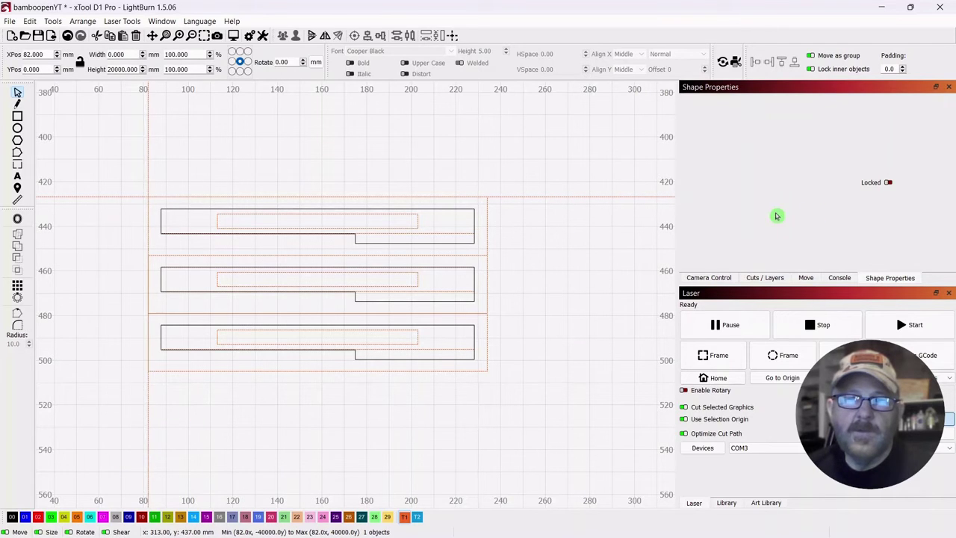
click(889, 183)
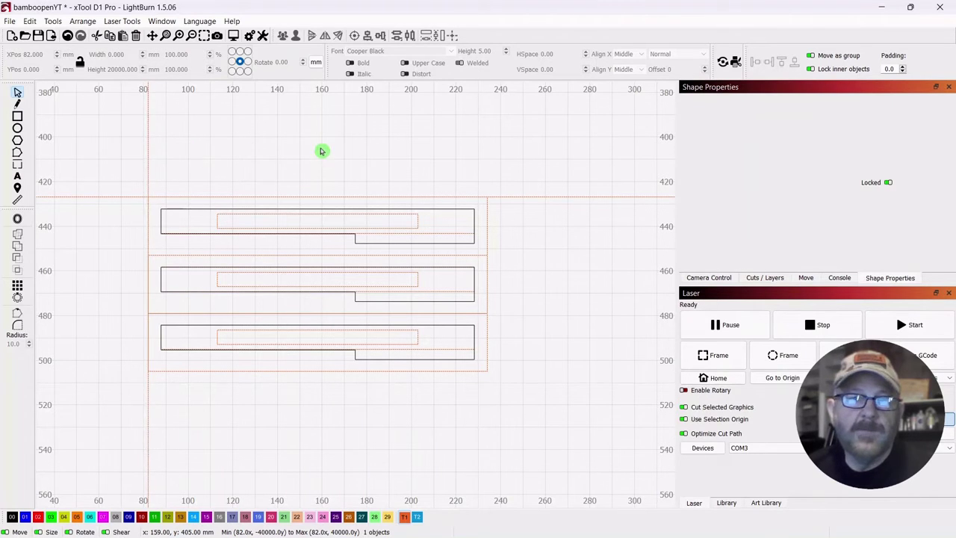
Lock the three pen outlines with Lock Selected Shapes and recentre the view
drag(413, 132, 154, 428)
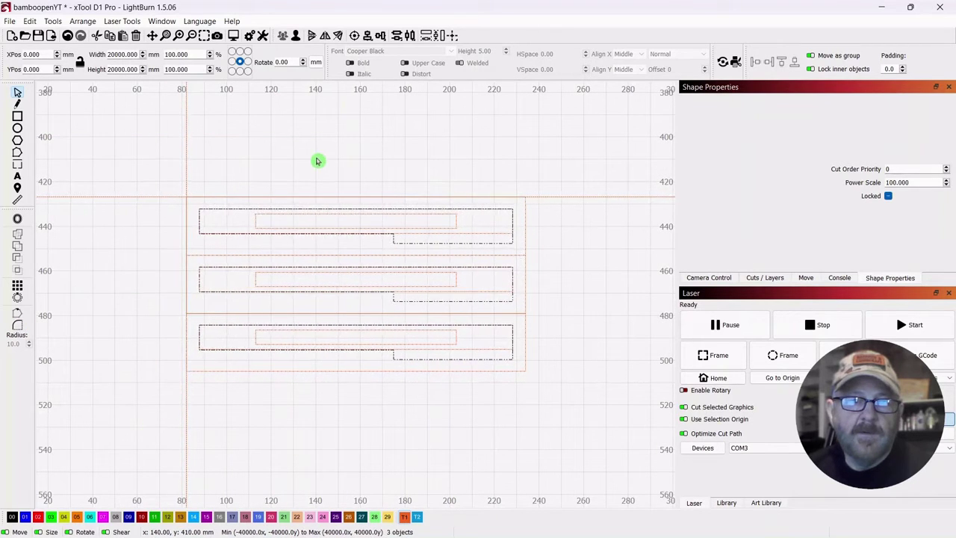
right_click(188, 201)
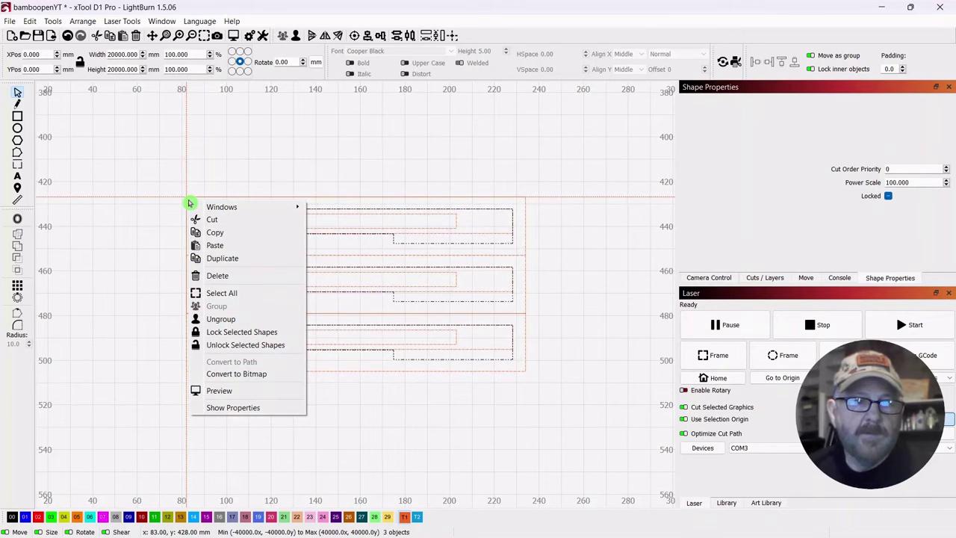
click(235, 333)
click(278, 406)
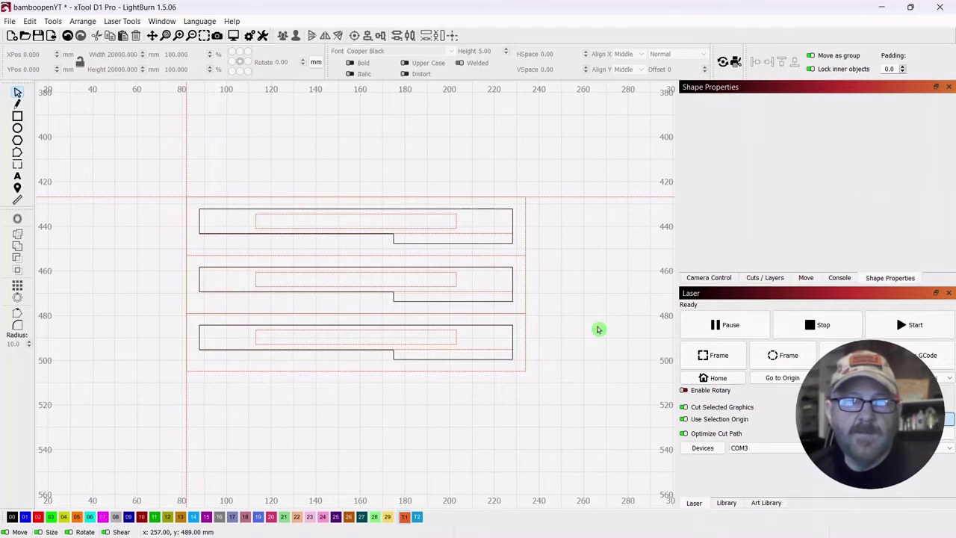
drag(567, 237, 489, 312)
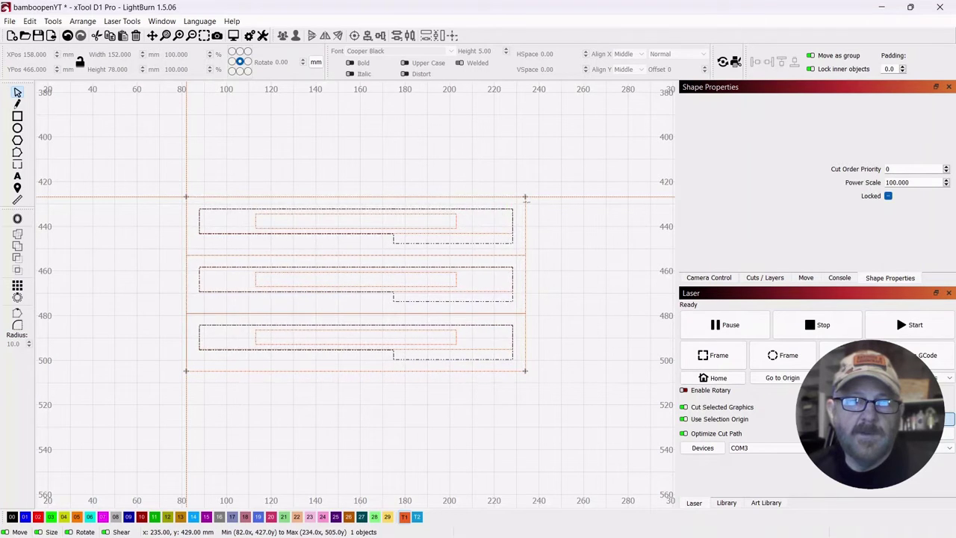
click(181, 182)
scroll(451, 146, down, 1)
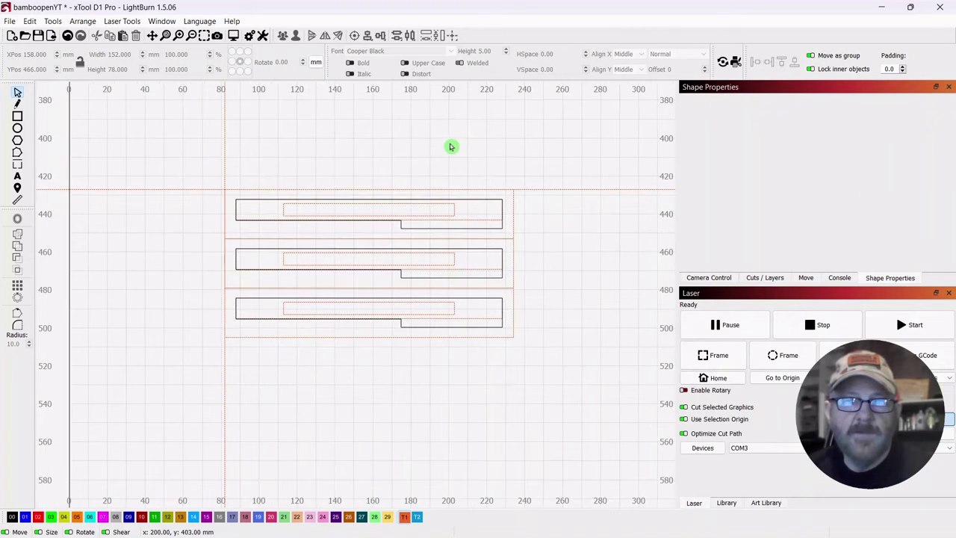
drag(451, 146, 404, 160)
Zoom in on the three pen outlines
scroll(442, 165, up, 1)
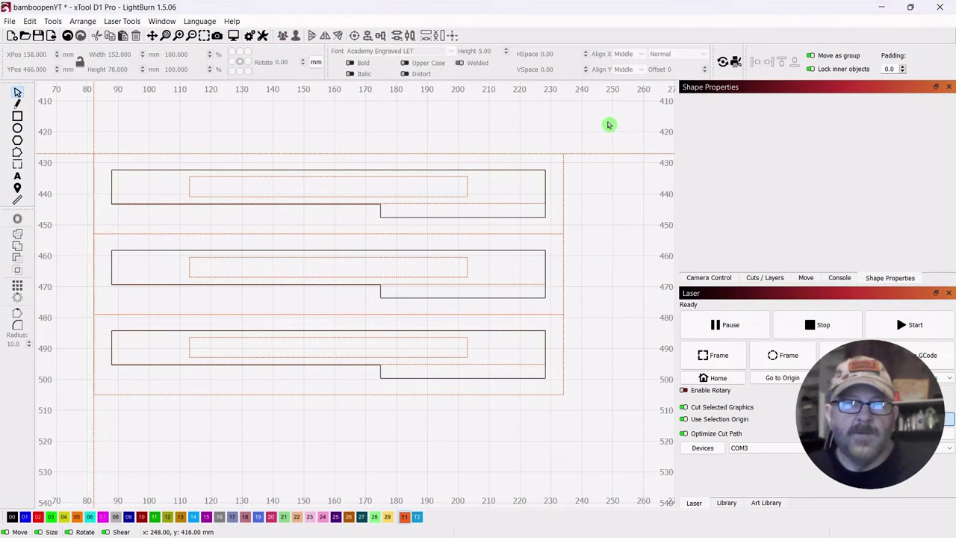
Turn on Locked for the three pen outlines and move them to the T1 layer
drag(608, 122, 83, 439)
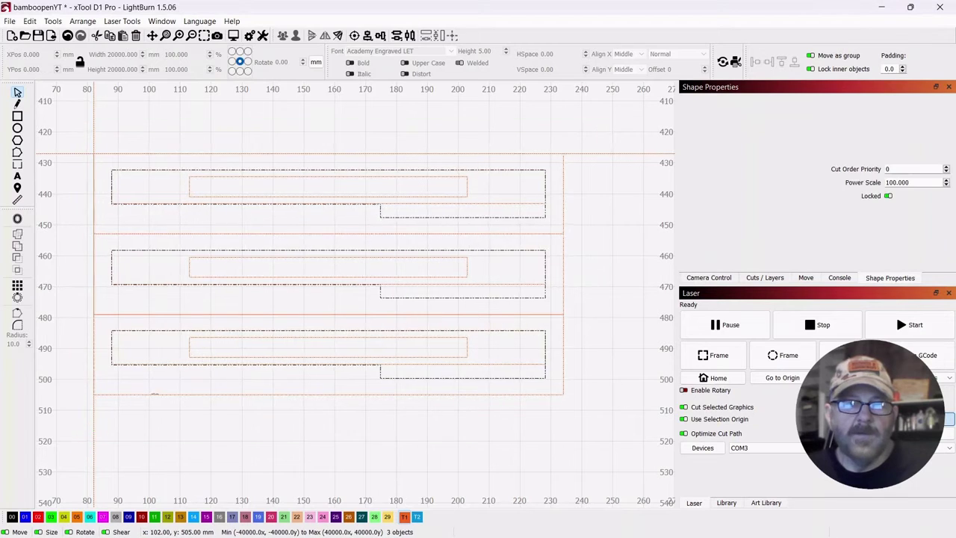
click(888, 196)
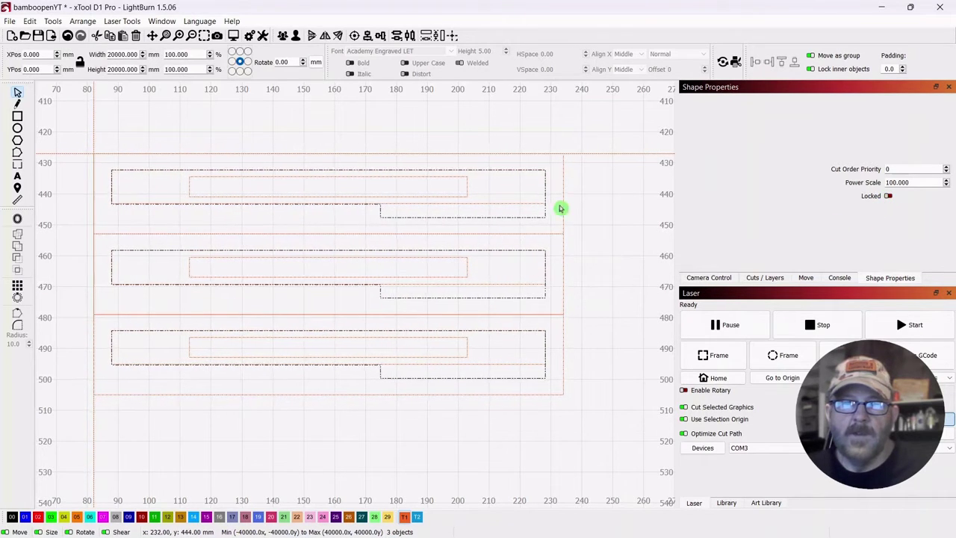
drag(590, 169, 329, 416)
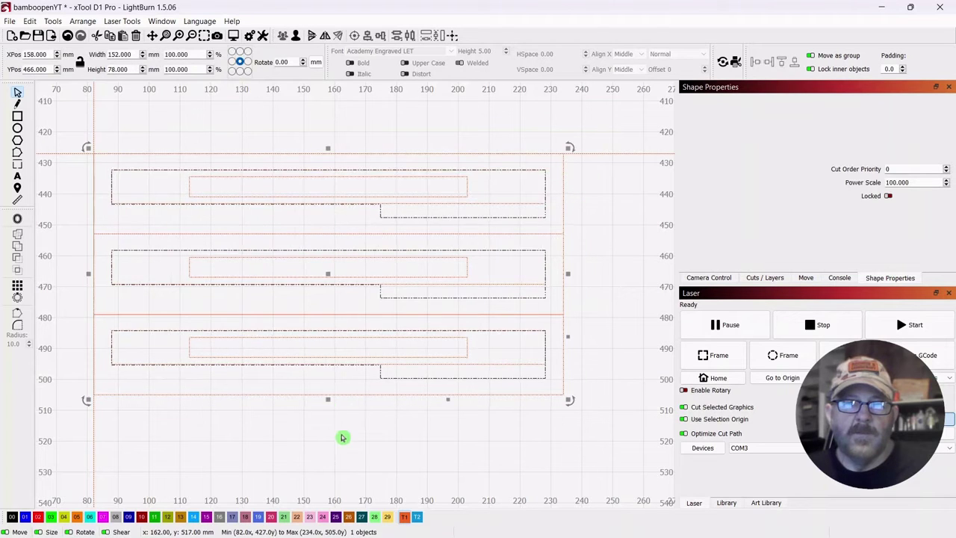
click(404, 517)
click(607, 199)
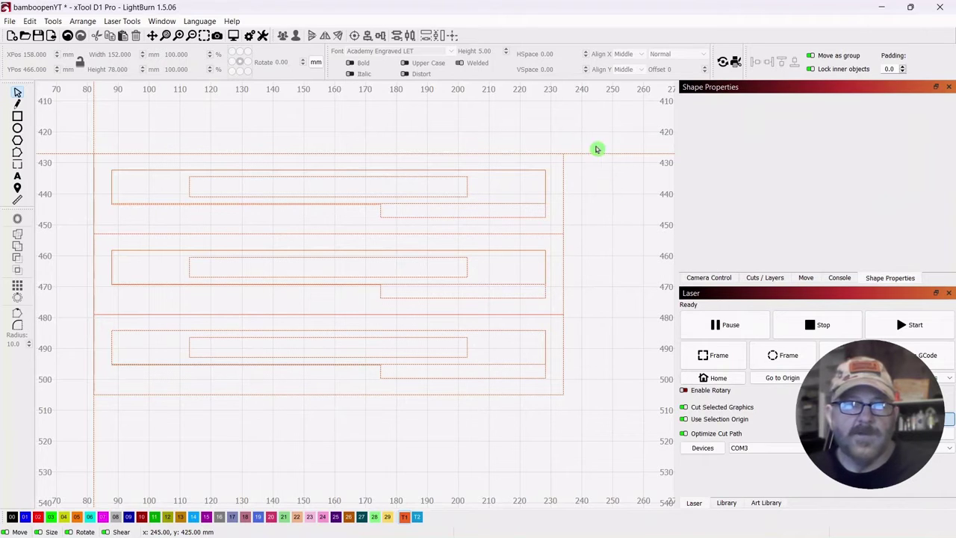
drag(593, 121, 63, 431)
click(888, 197)
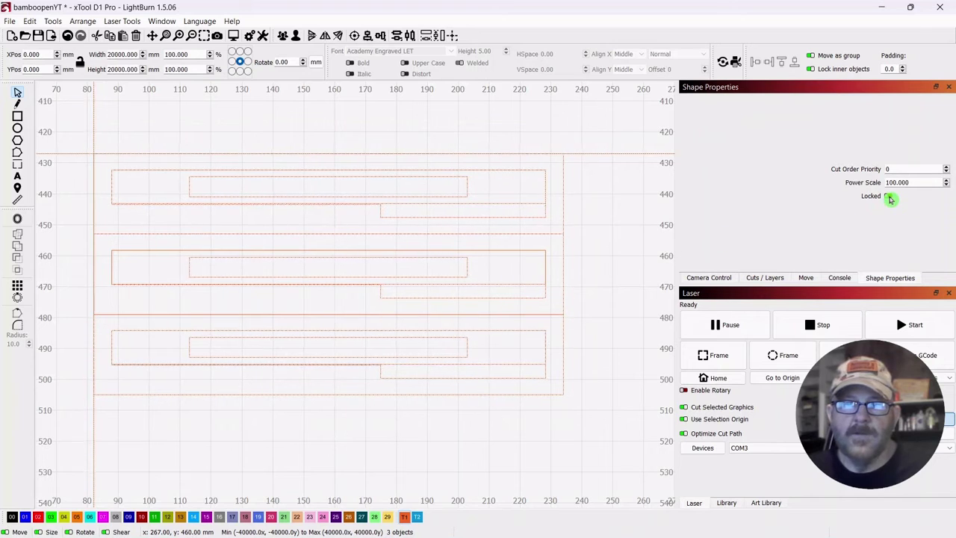
click(613, 254)
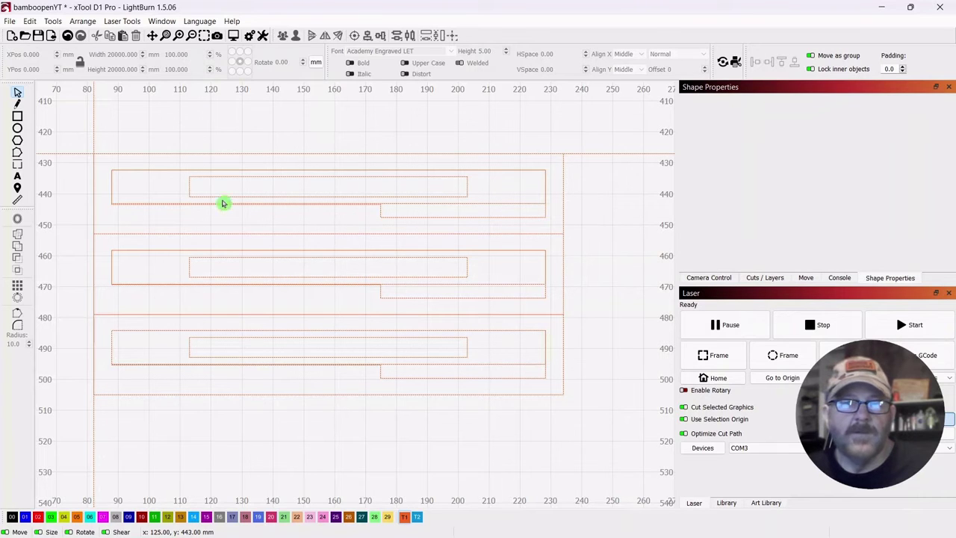
Draw a rectangle over the top pen's text area and put it on layer 03
click(190, 187)
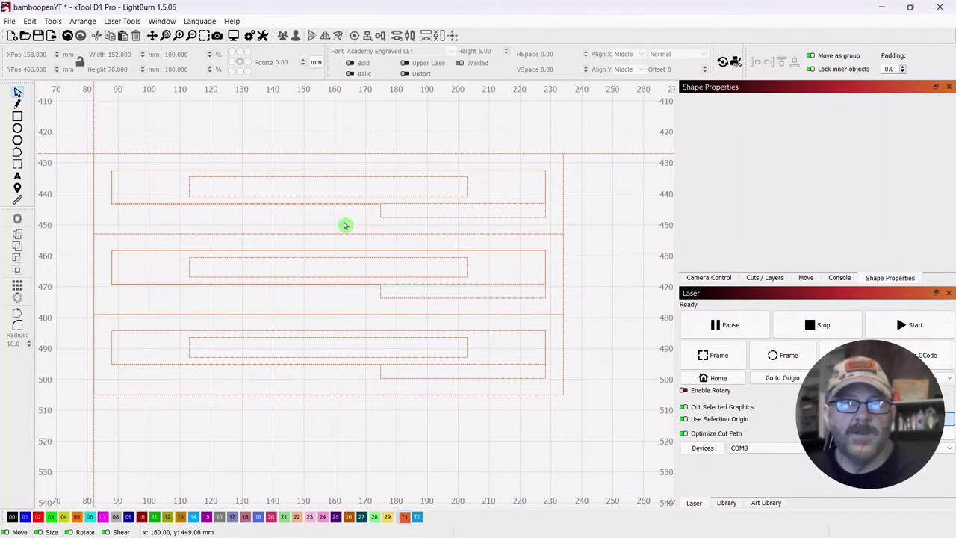
click(18, 117)
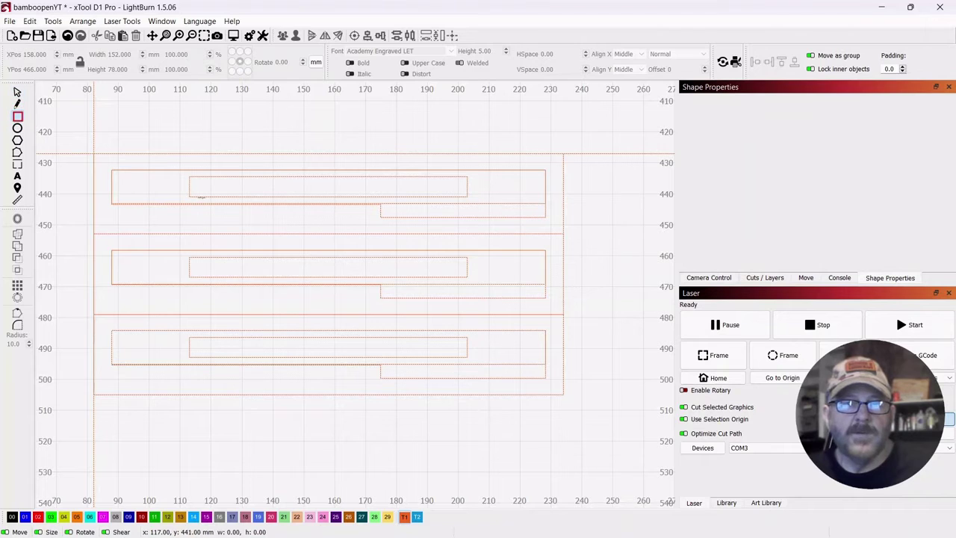
drag(112, 175, 546, 197)
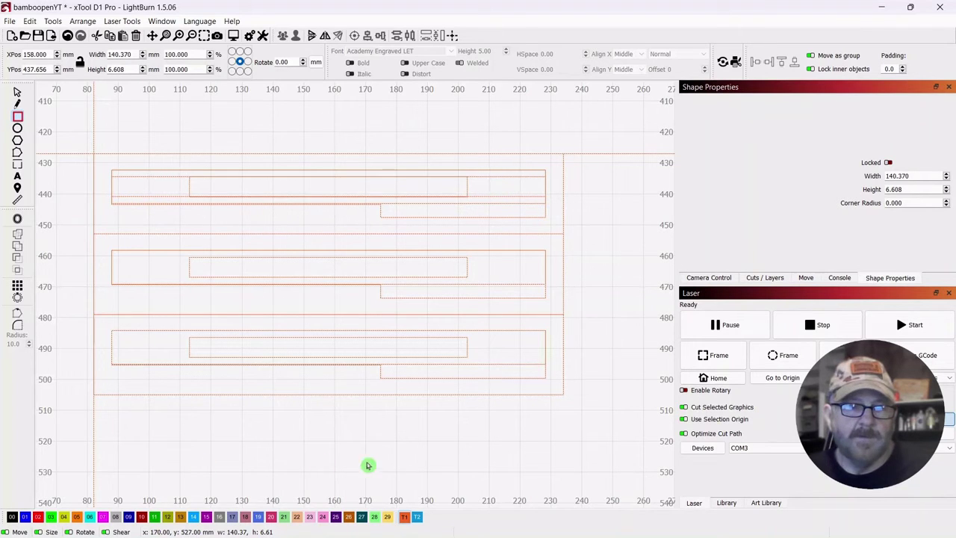
click(50, 518)
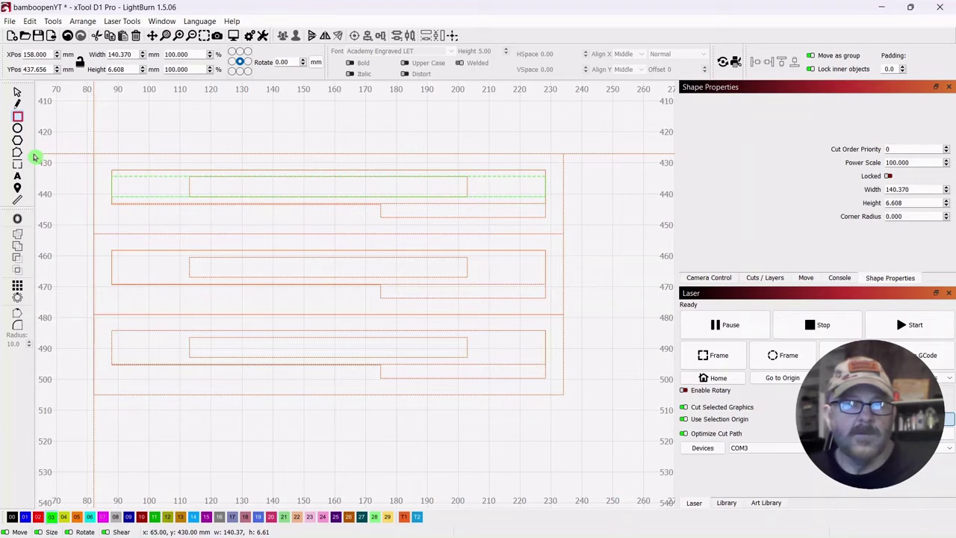
Copy the rectangle down into the middle and bottom pen outlines
click(19, 94)
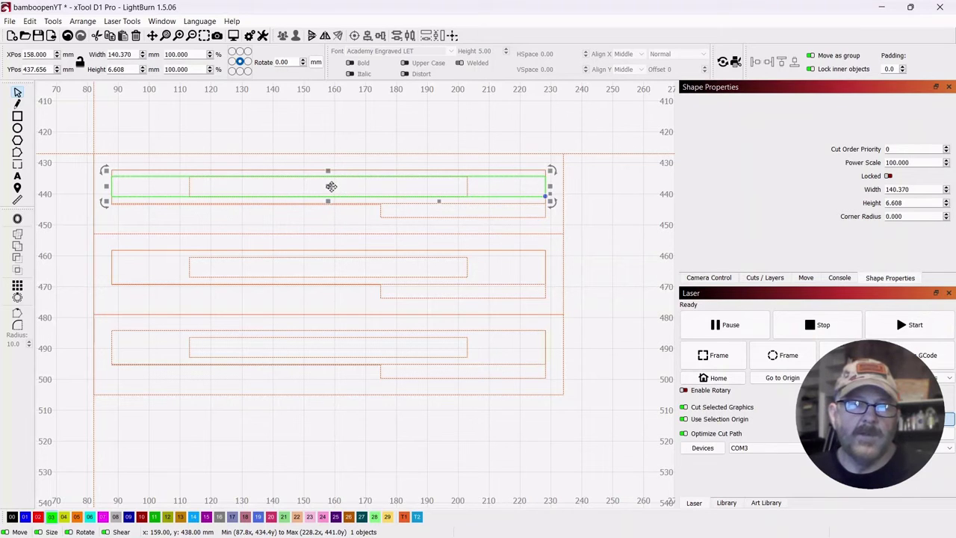
drag(331, 187, 330, 266)
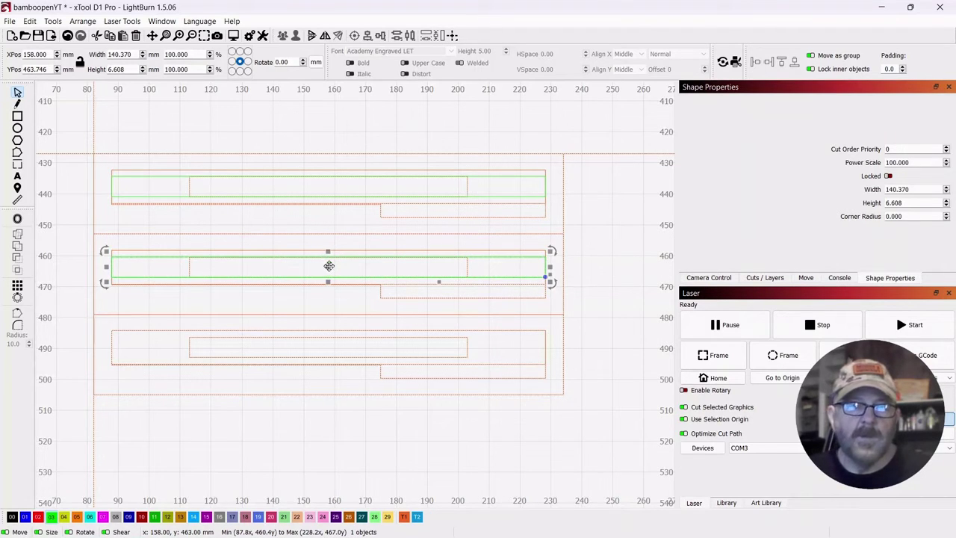
drag(328, 265, 330, 344)
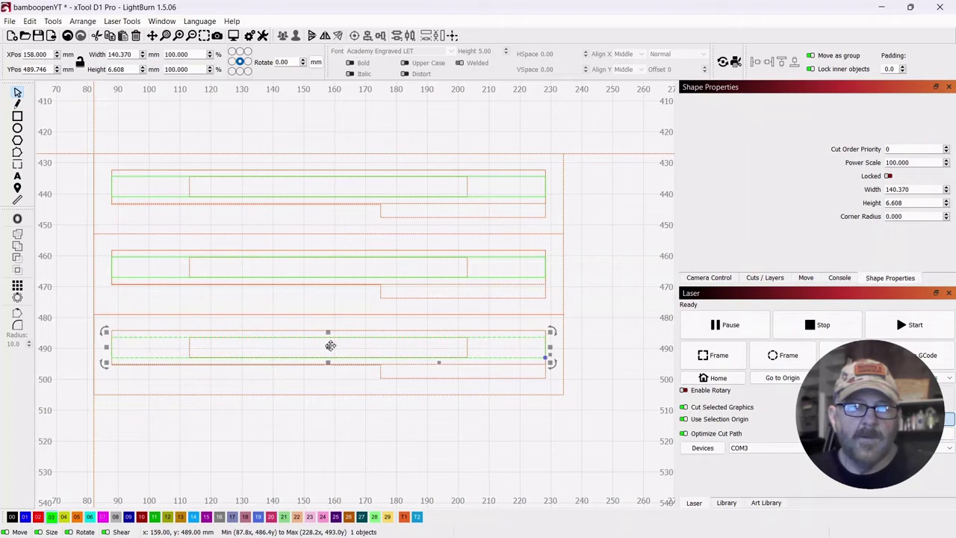
click(588, 242)
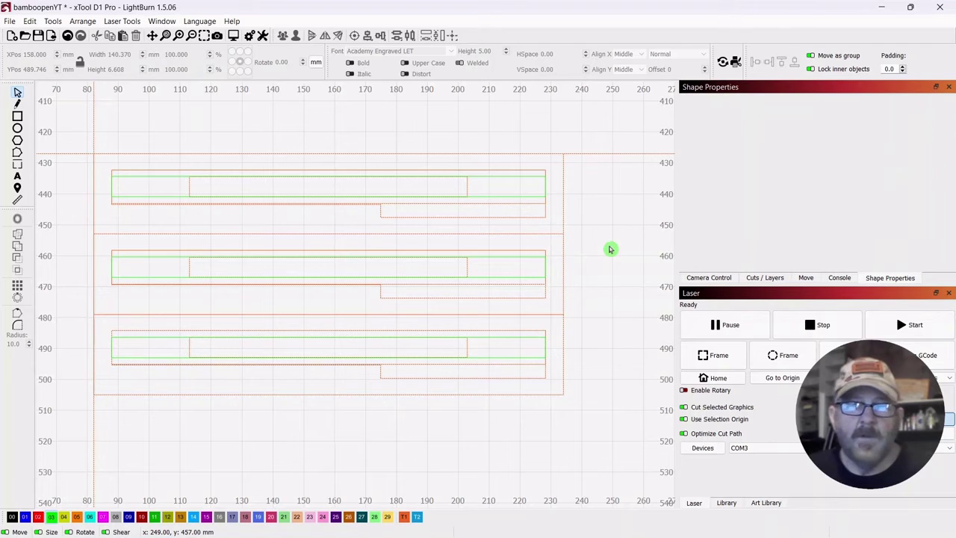
Enter 'JOHN'S AUTO SHOP' as text inside the top pen's rectangle, then select it
click(17, 177)
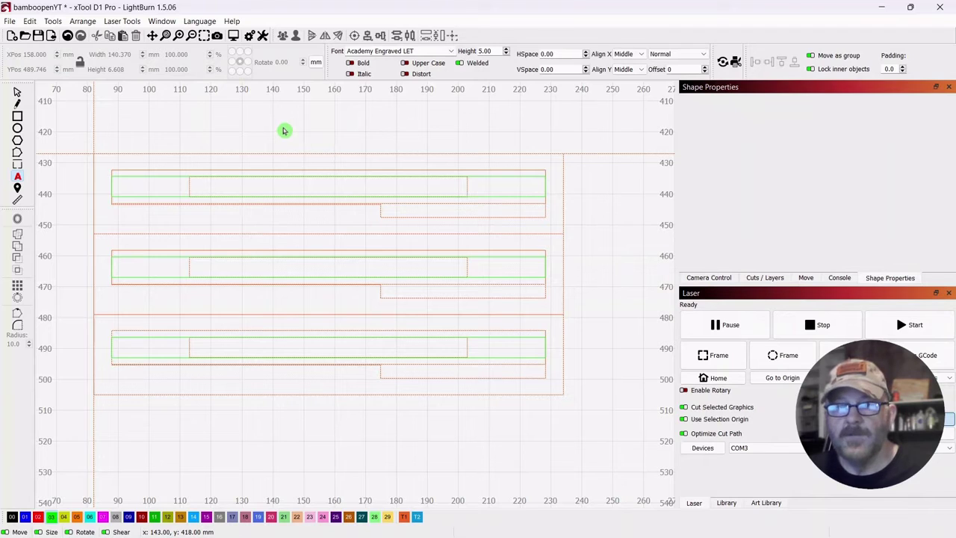
click(221, 187)
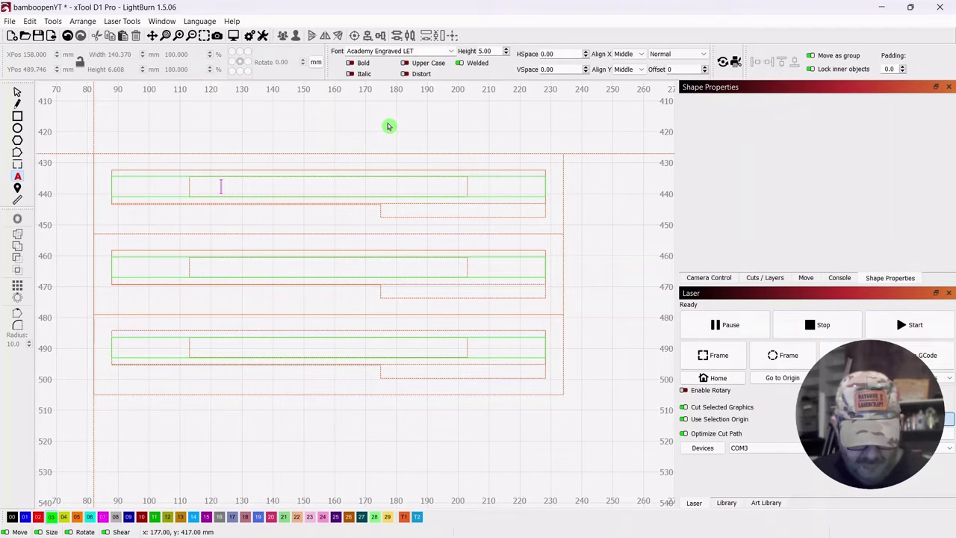
text(JO)
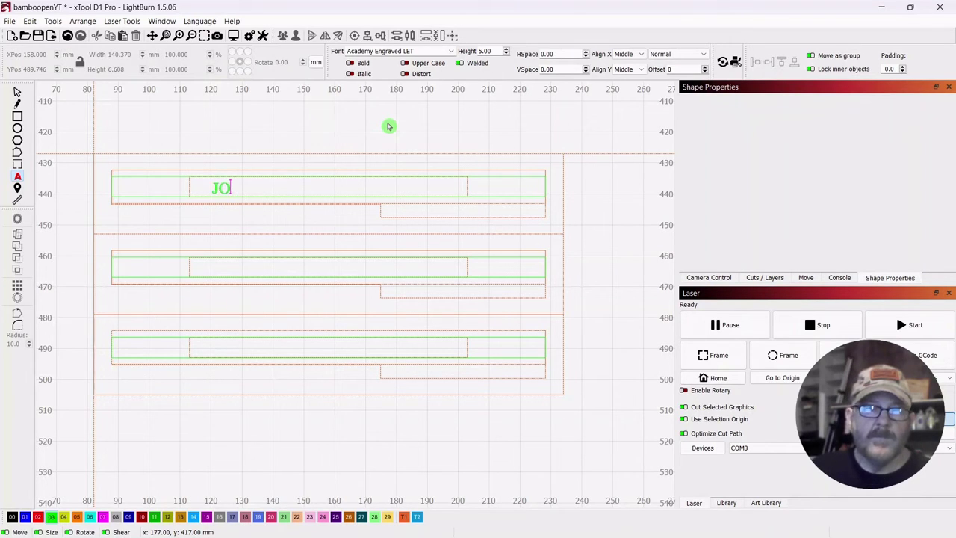
text(HN'S)
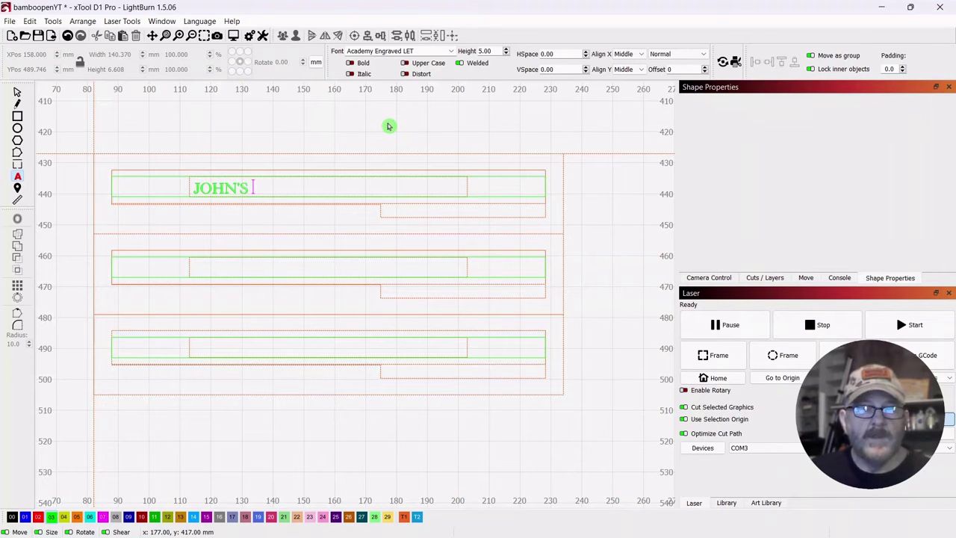
text( AU)
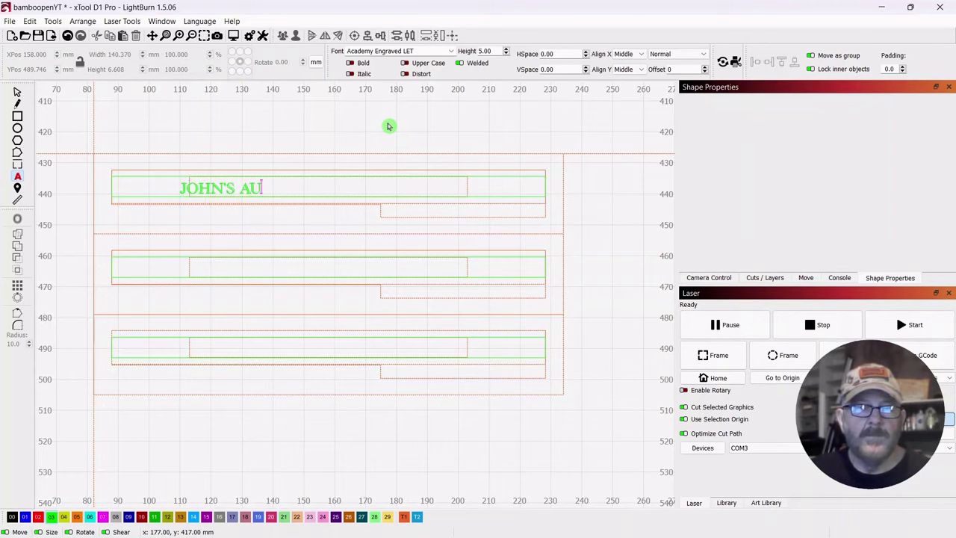
text(TO)
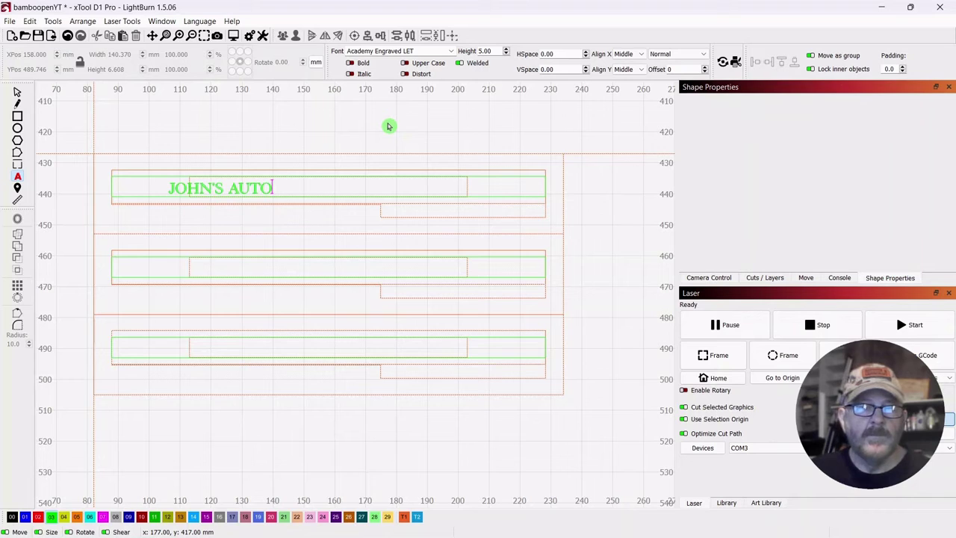
text(SH)
key(BackSpace)
key(BackSpace)
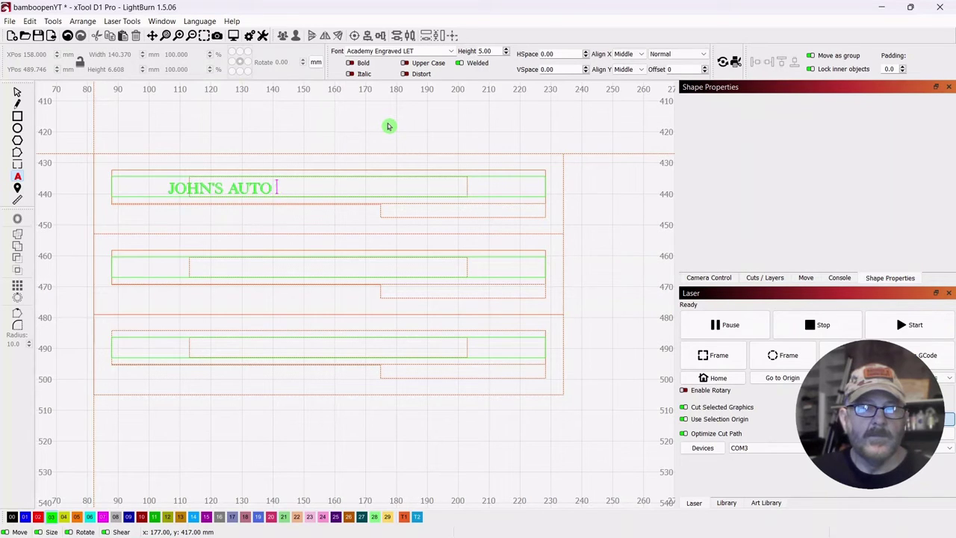
text(SHOP)
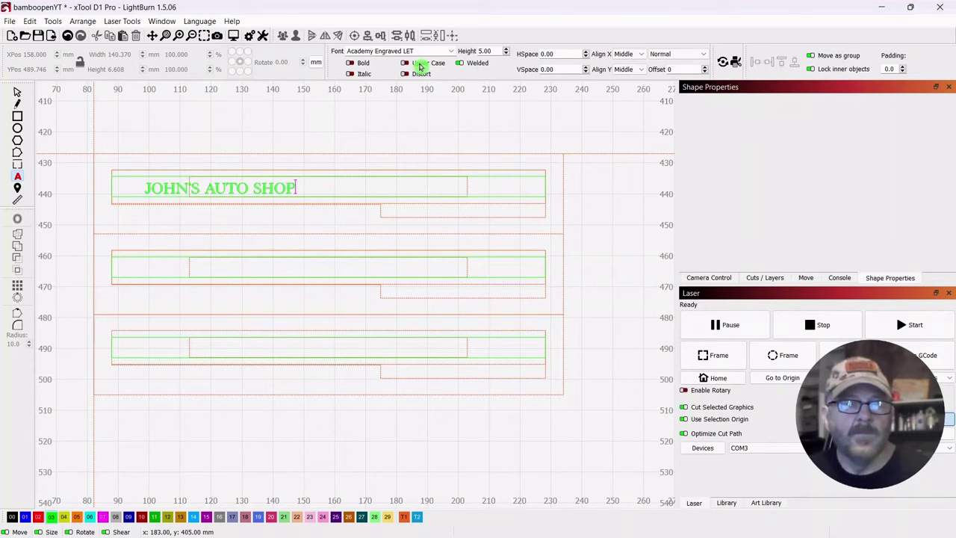
click(18, 92)
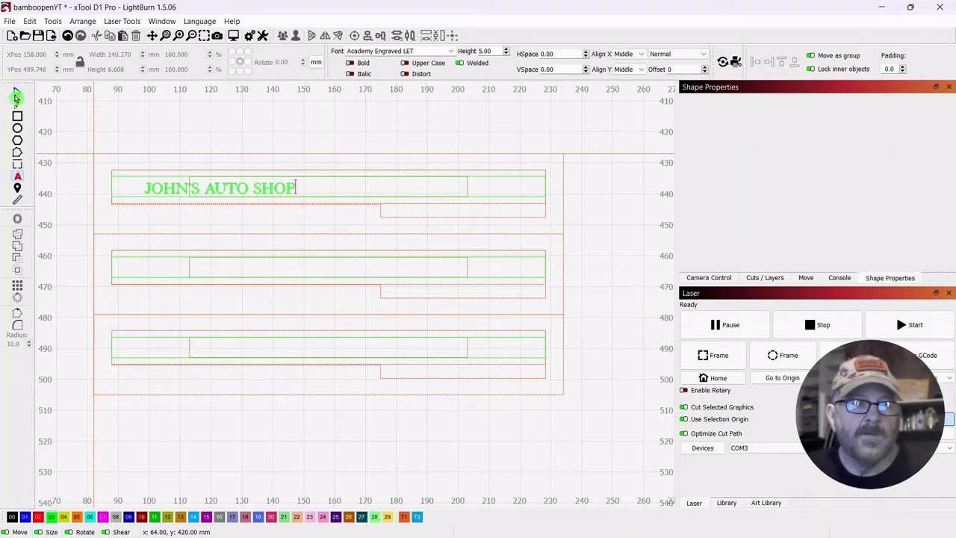
click(217, 188)
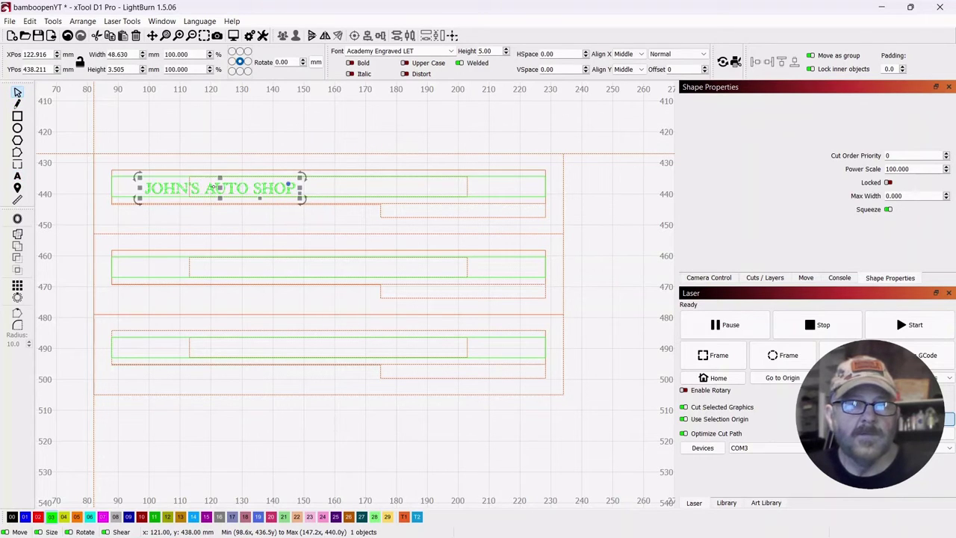
Centre the top JOHN'S AUTO SHOP text on its rectangle with Align Centers
drag(210, 186, 315, 189)
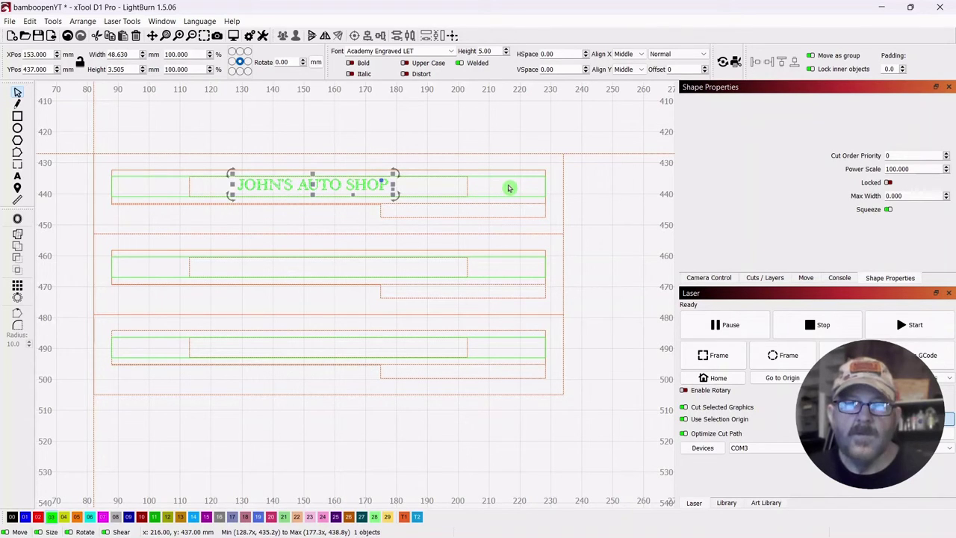
drag(508, 188, 495, 201)
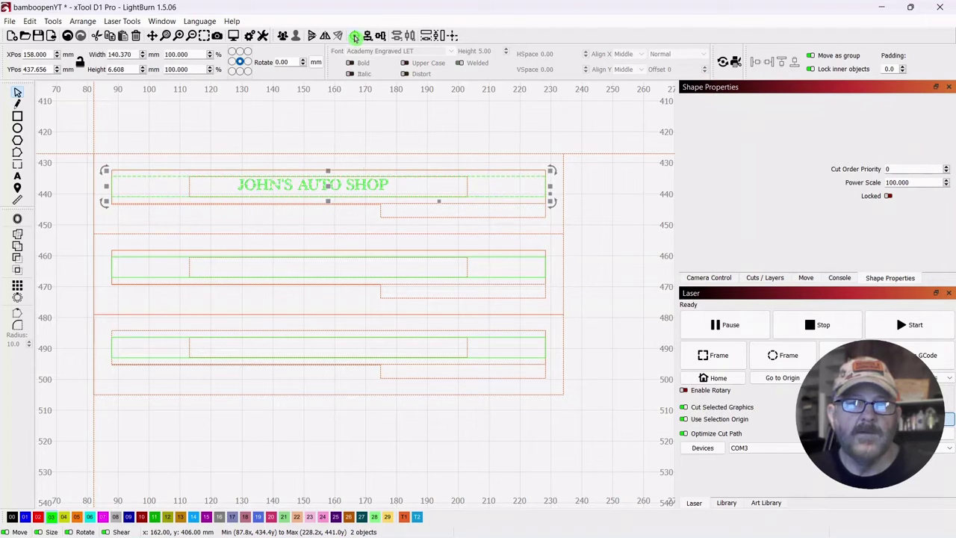
click(354, 37)
click(453, 115)
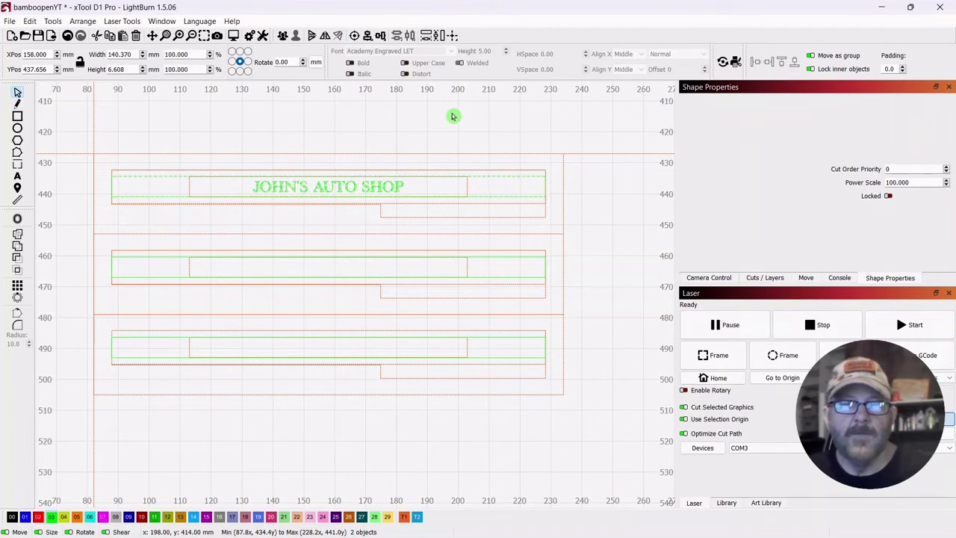
Copy the text down into the middle and bottom pen outlines
click(391, 184)
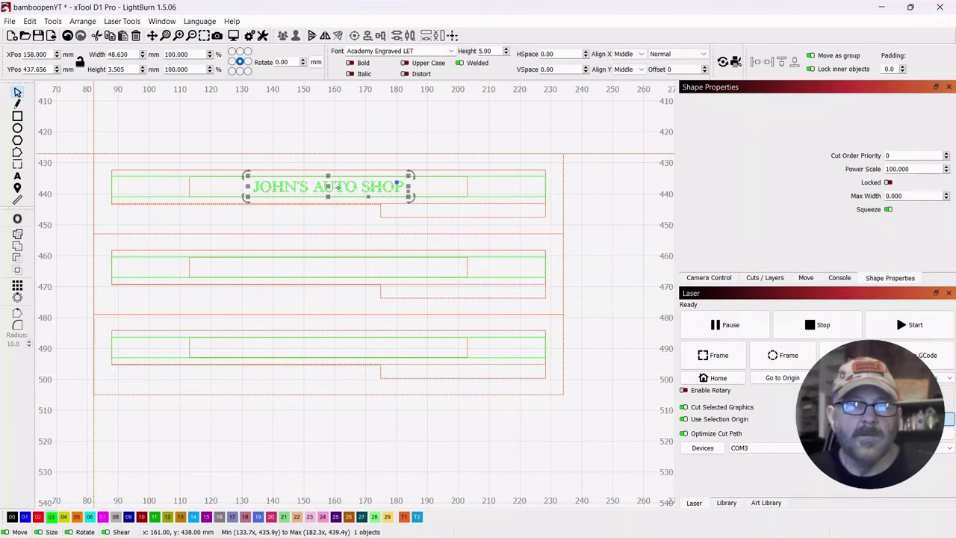
right_click(329, 187)
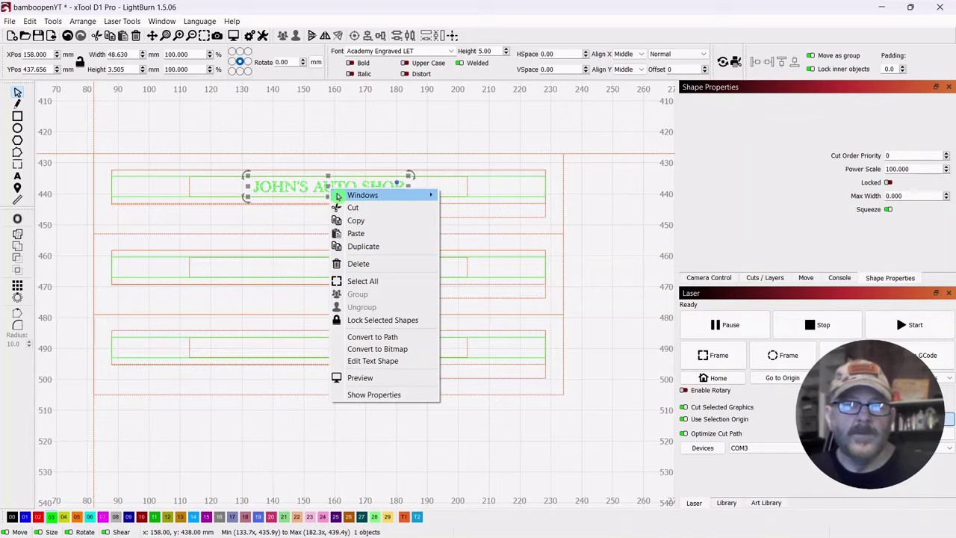
click(348, 246)
right_click(325, 270)
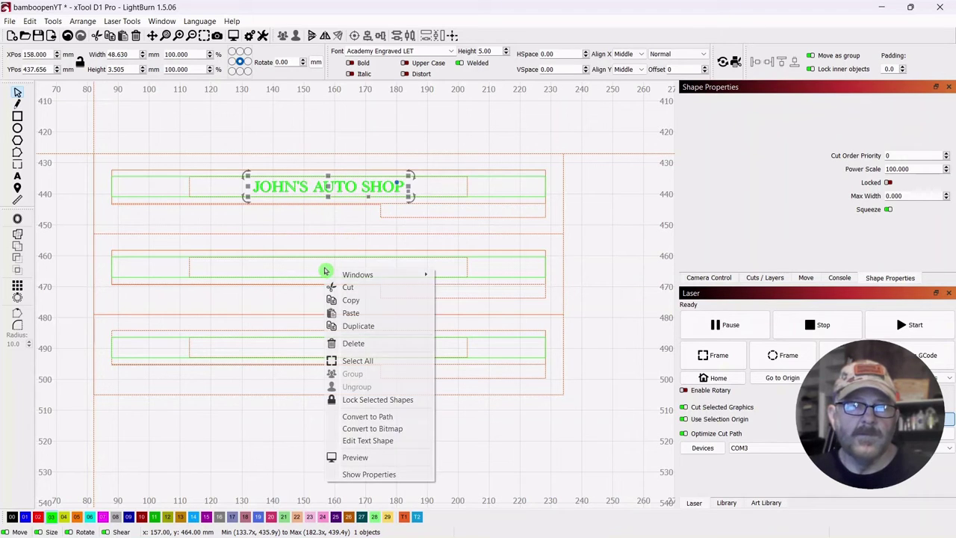
click(351, 313)
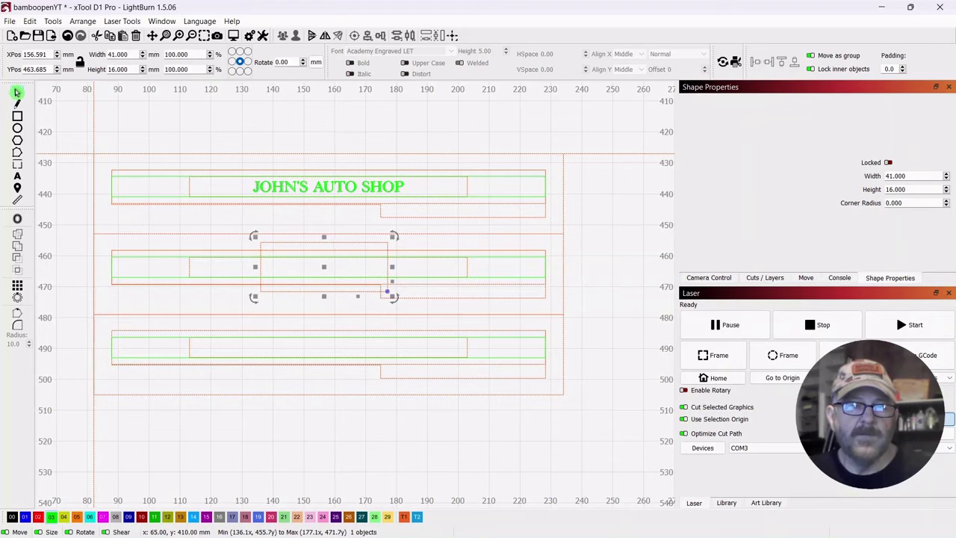
key(ctrl+z)
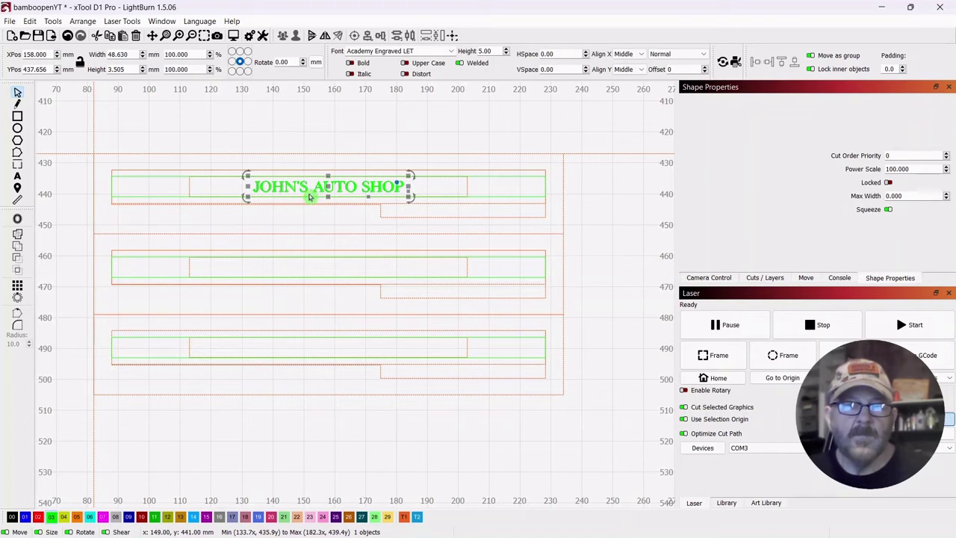
drag(327, 186, 325, 271)
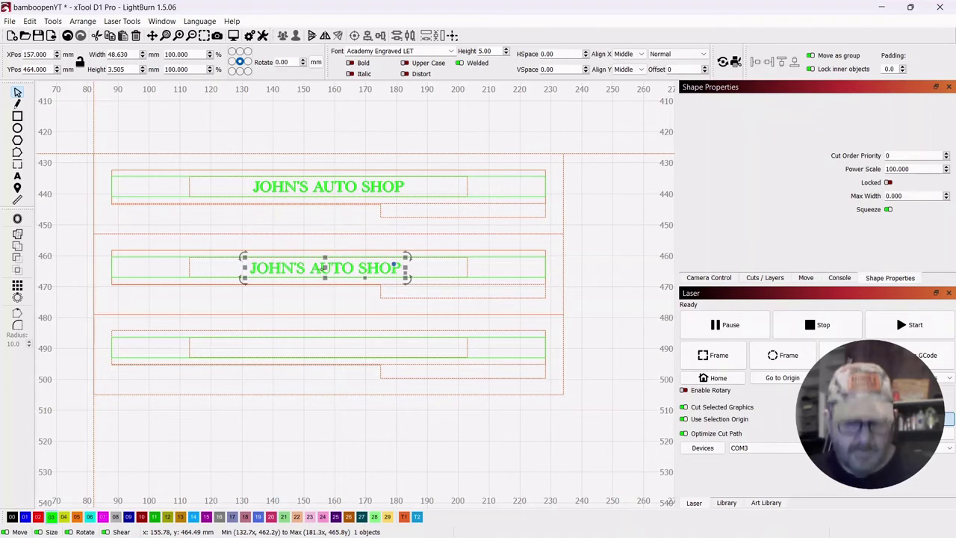
drag(325, 267, 325, 348)
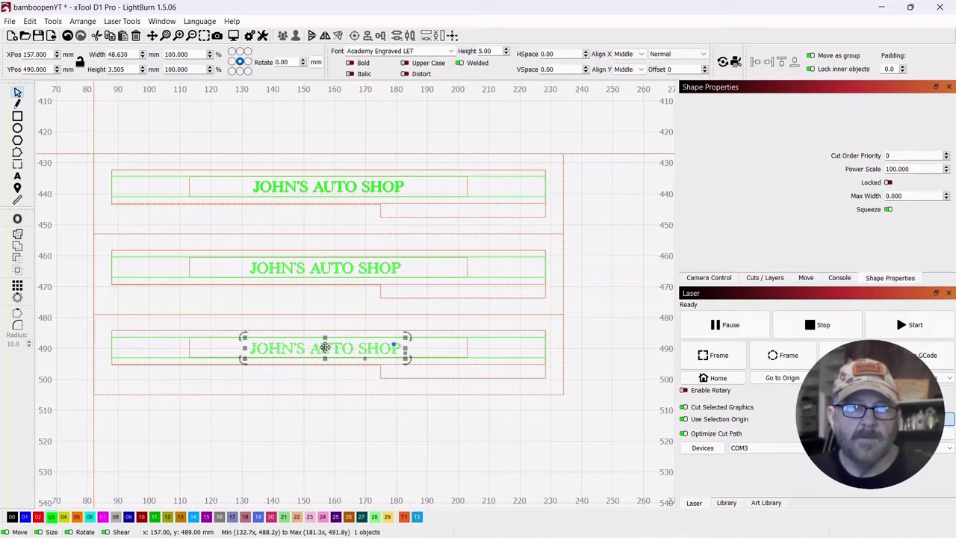
click(590, 232)
Select the middle and bottom texts each with its rectangle, then reselect the top text
click(383, 269)
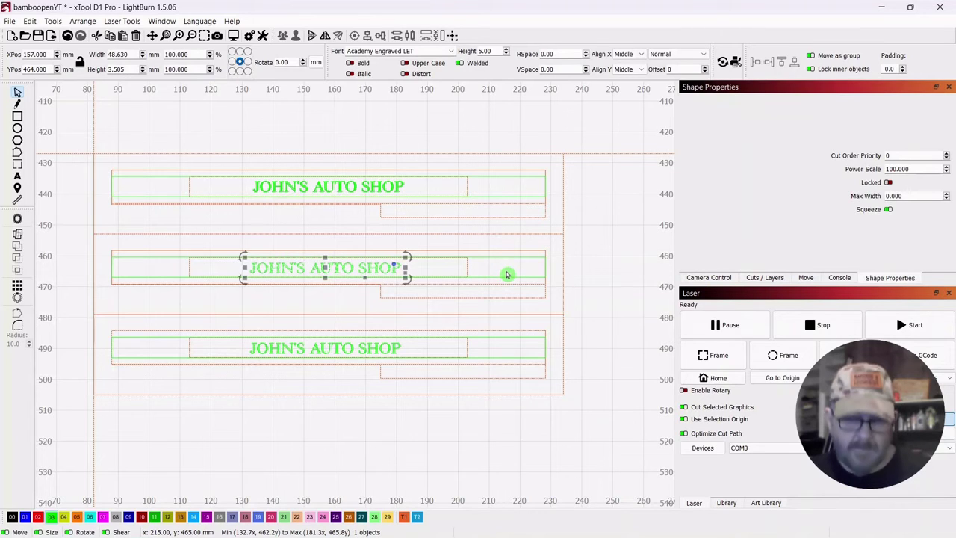
drag(506, 273, 493, 282)
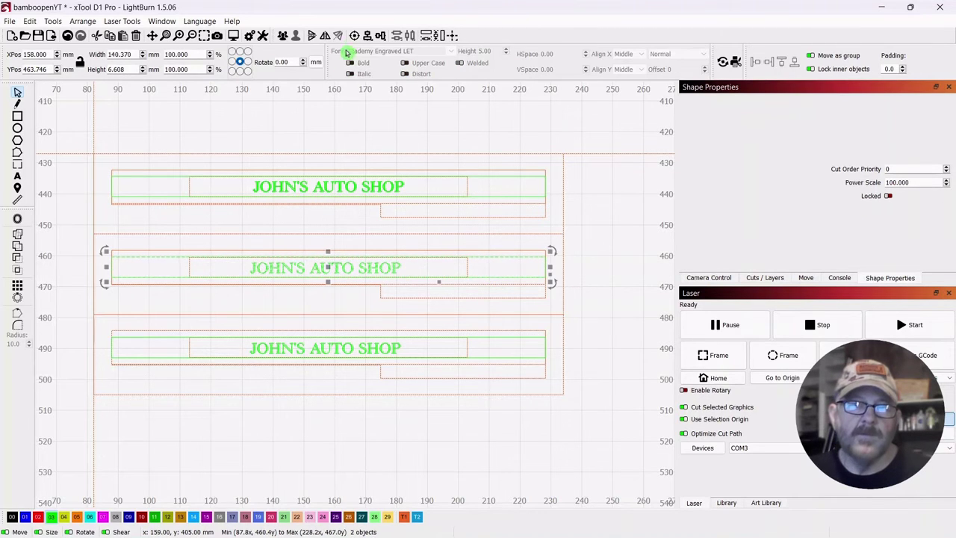
click(351, 351)
drag(499, 353, 490, 365)
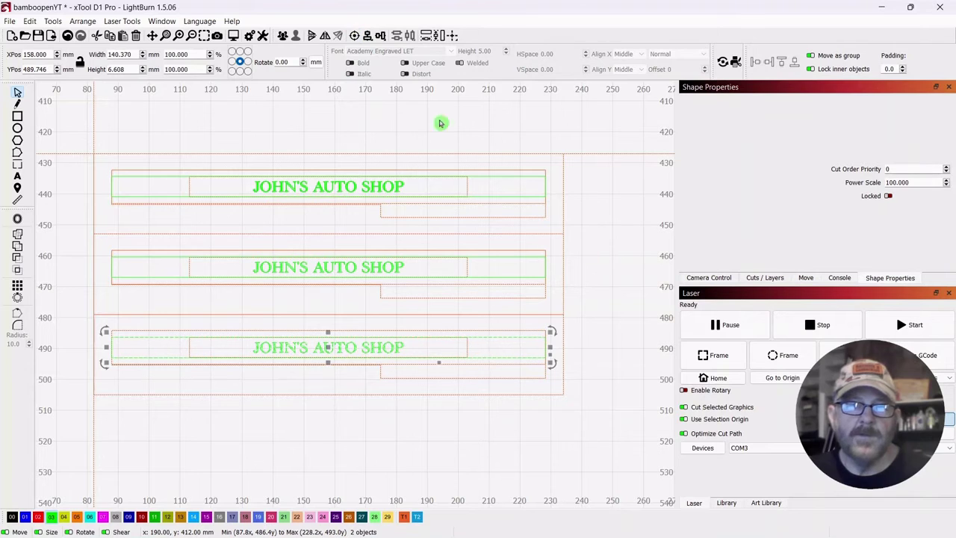
click(611, 289)
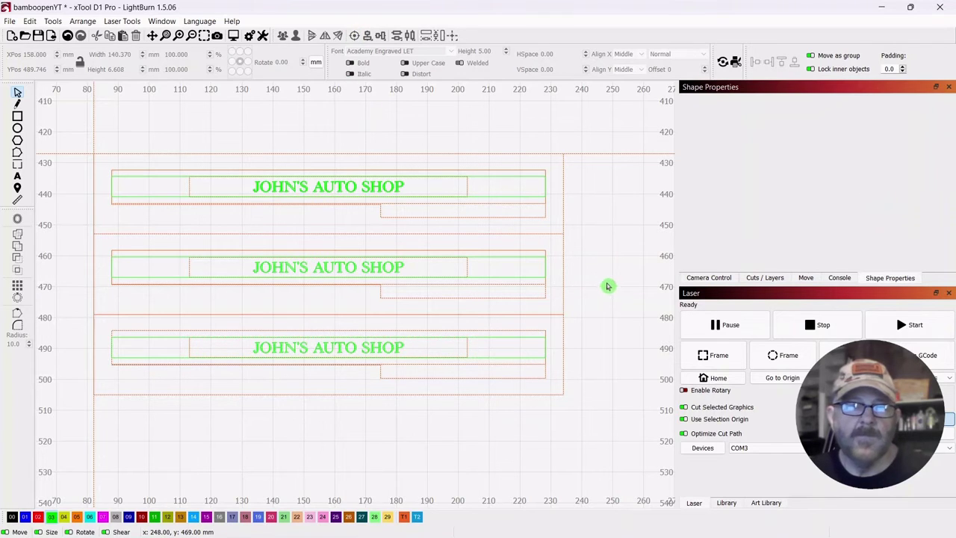
click(340, 187)
drag(330, 187, 430, 114)
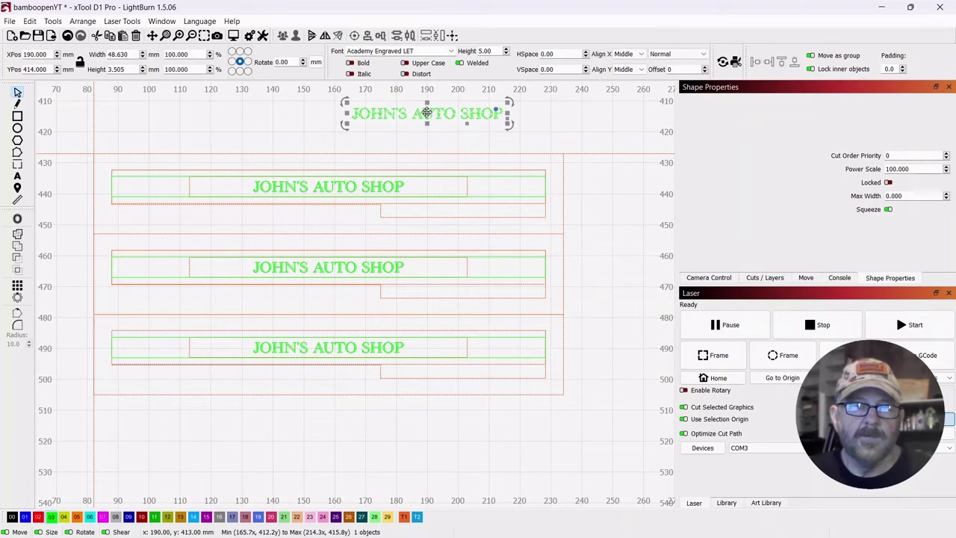
right_click(431, 117)
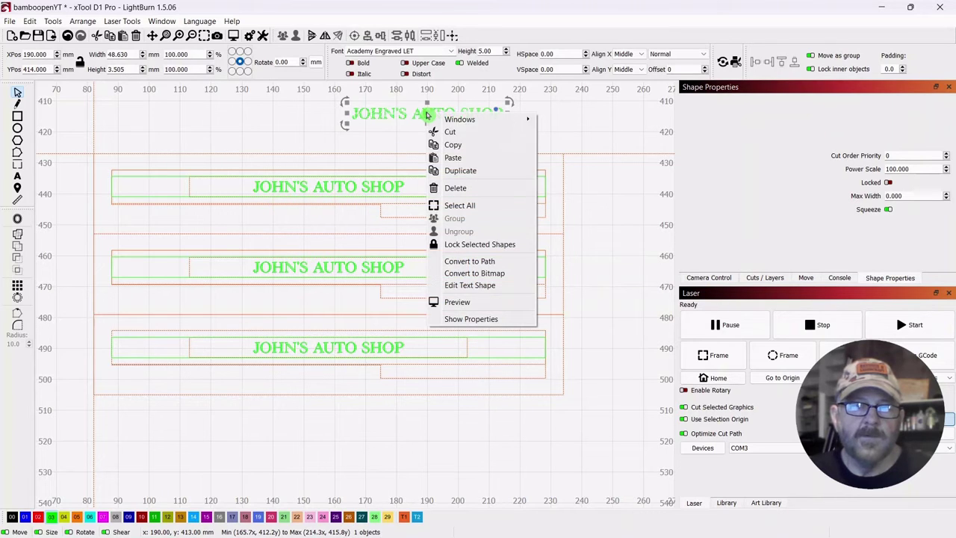
click(451, 190)
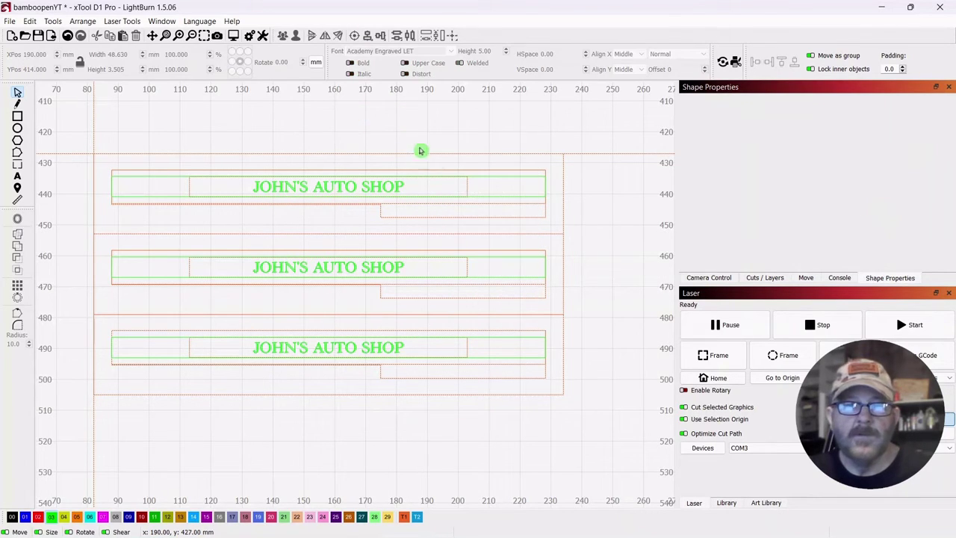
click(340, 186)
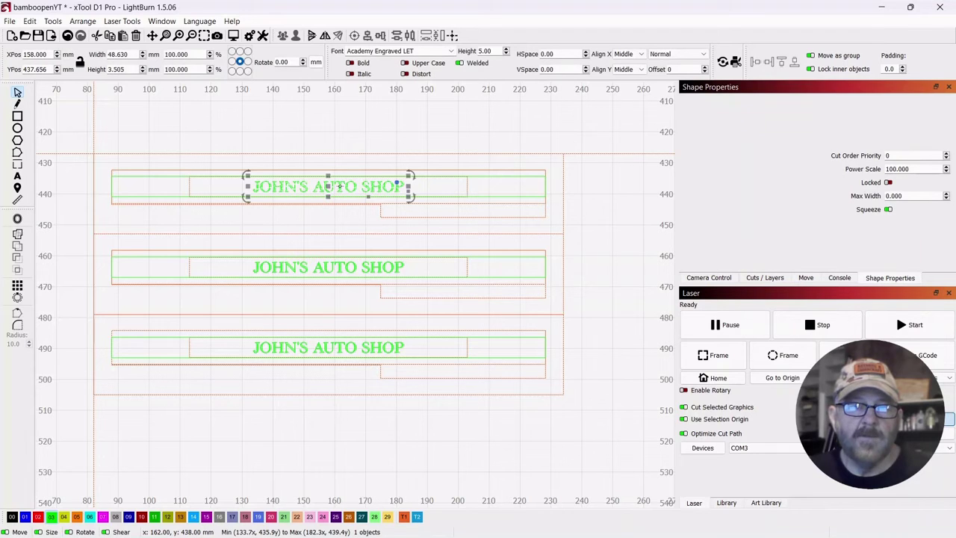
click(338, 267)
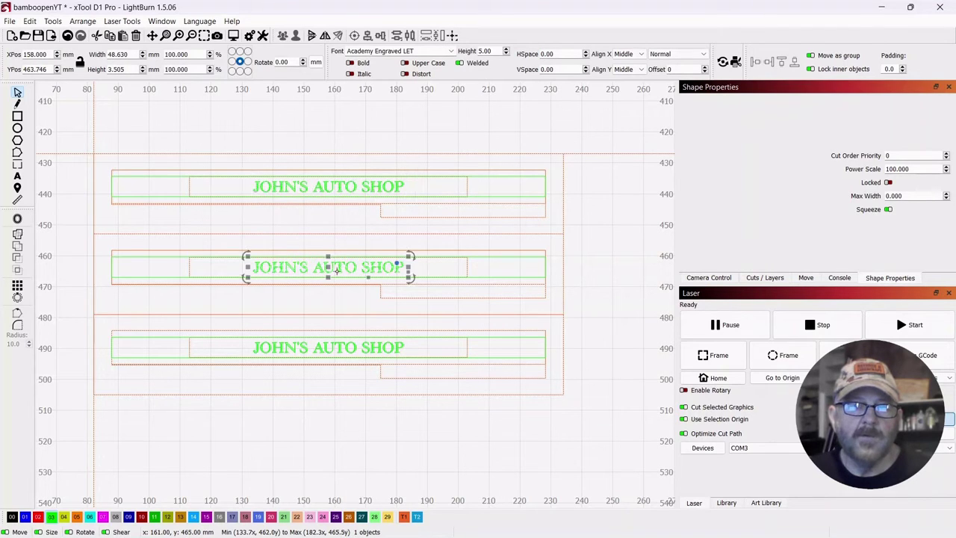
click(340, 349)
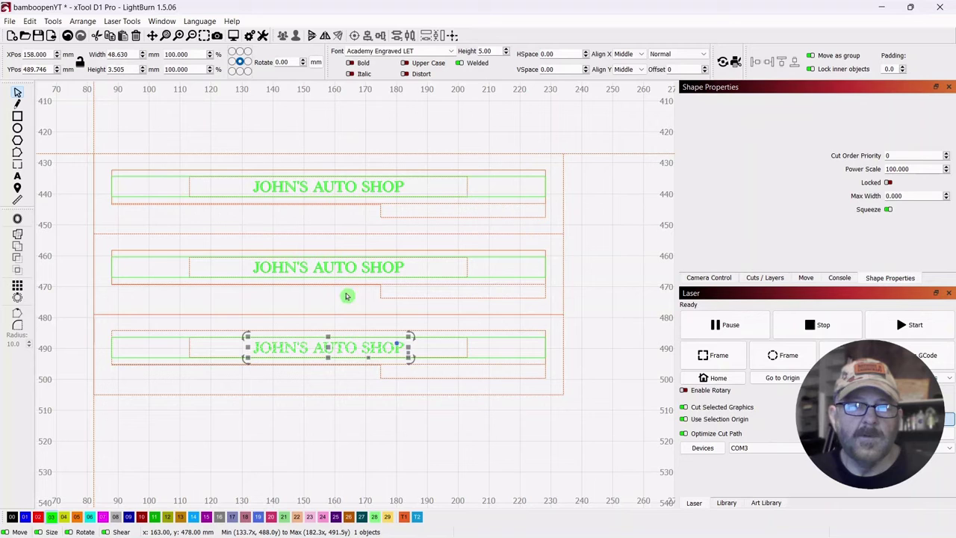
click(379, 109)
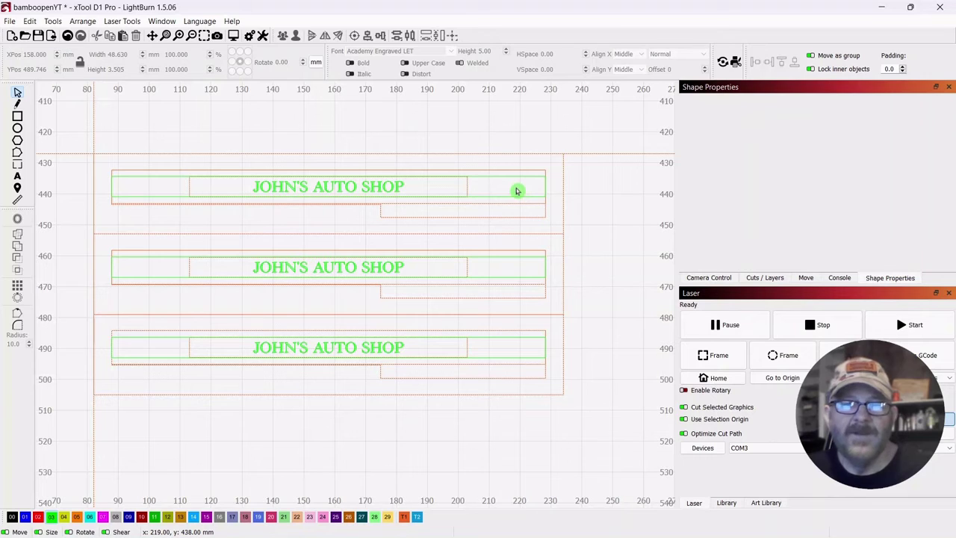
Delete the green rectangles from the top, middle and bottom pens
drag(514, 191, 499, 202)
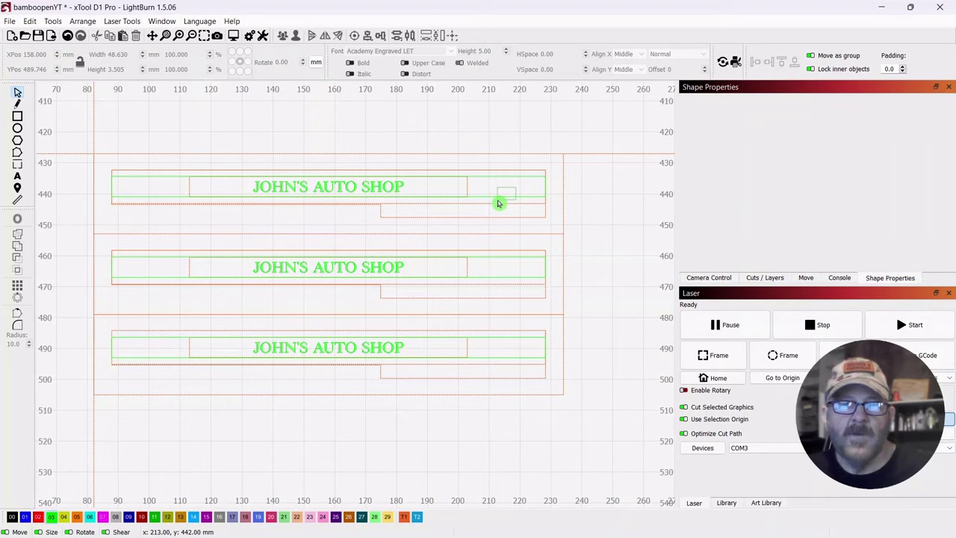
drag(499, 203, 499, 202)
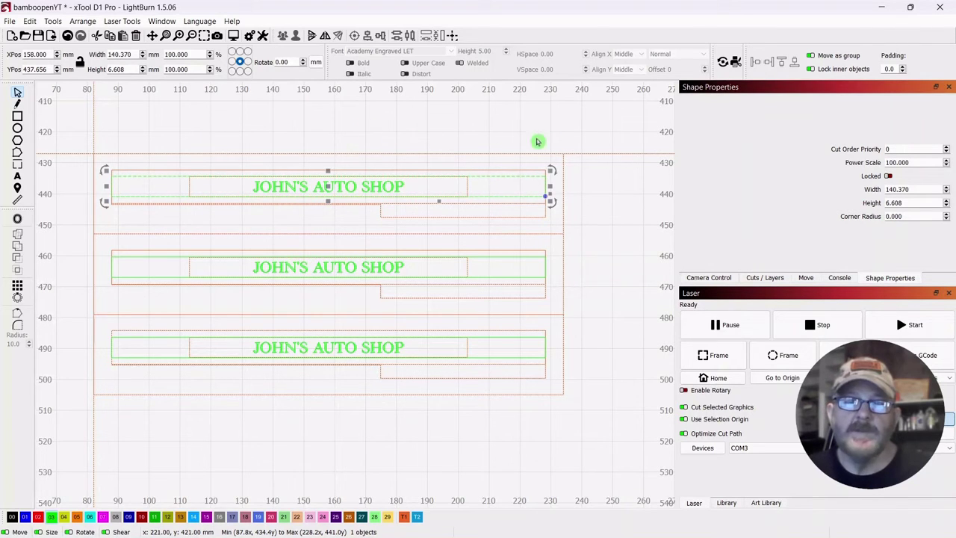
right_click(329, 187)
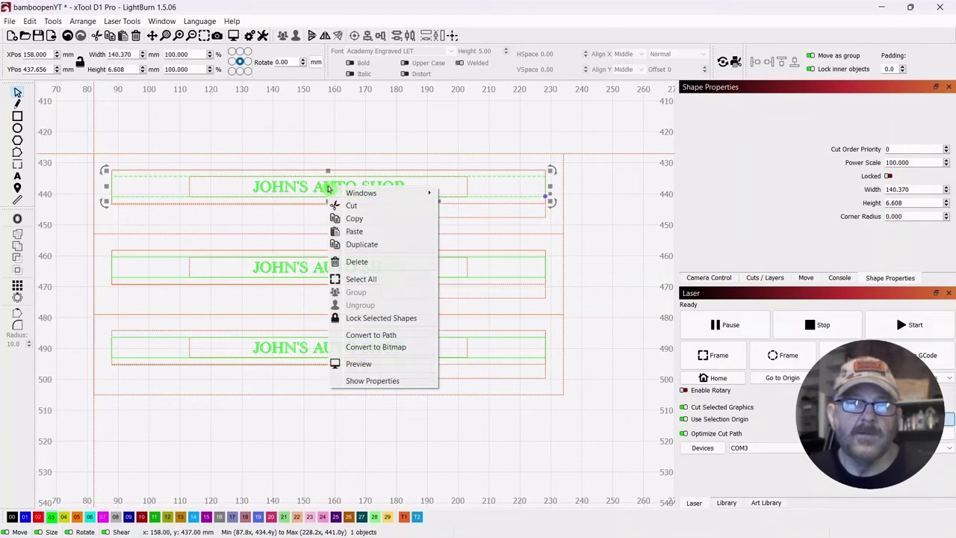
click(356, 261)
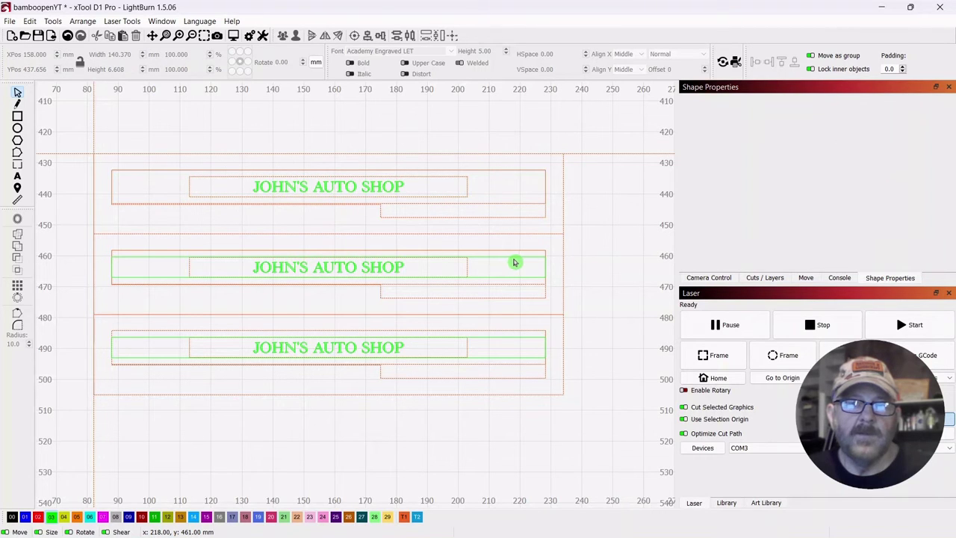
click(513, 262)
right_click(515, 262)
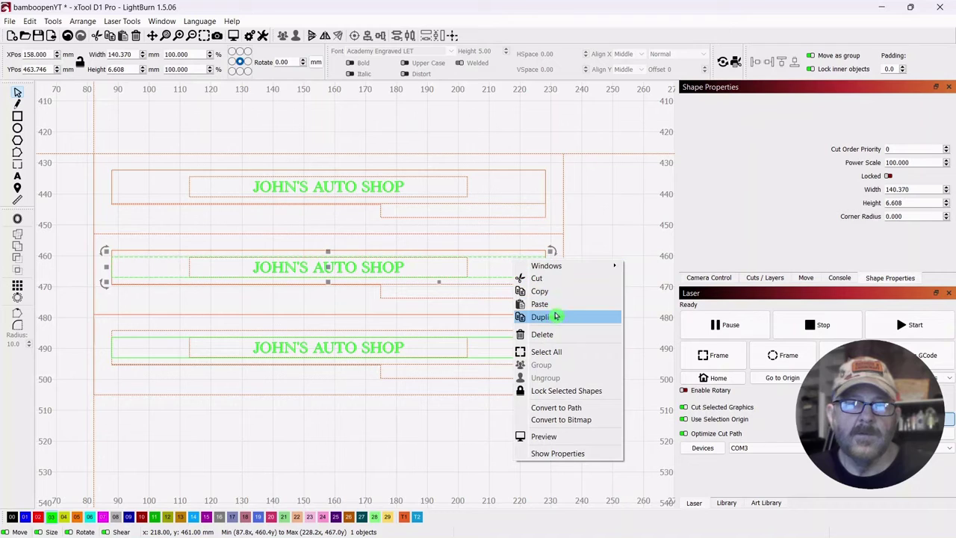
click(543, 335)
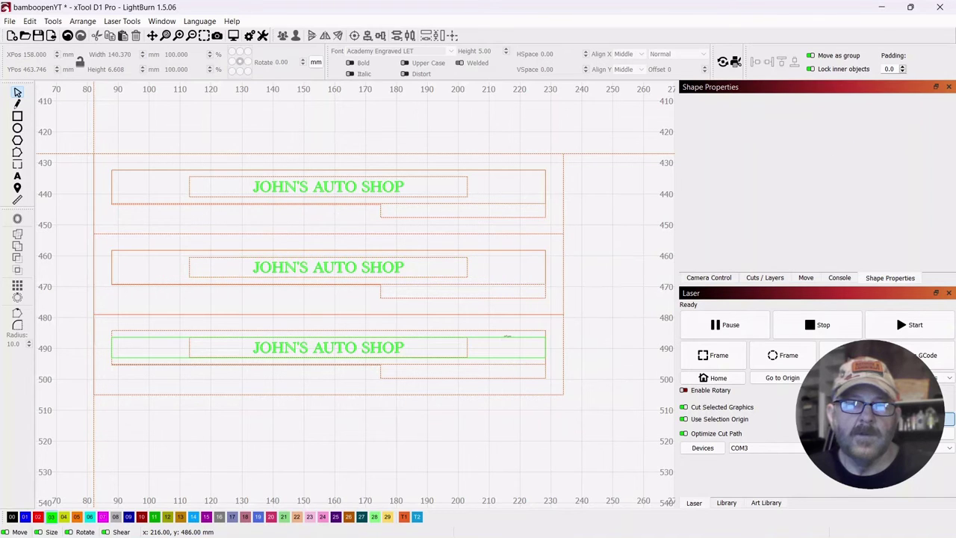
click(503, 337)
right_click(506, 336)
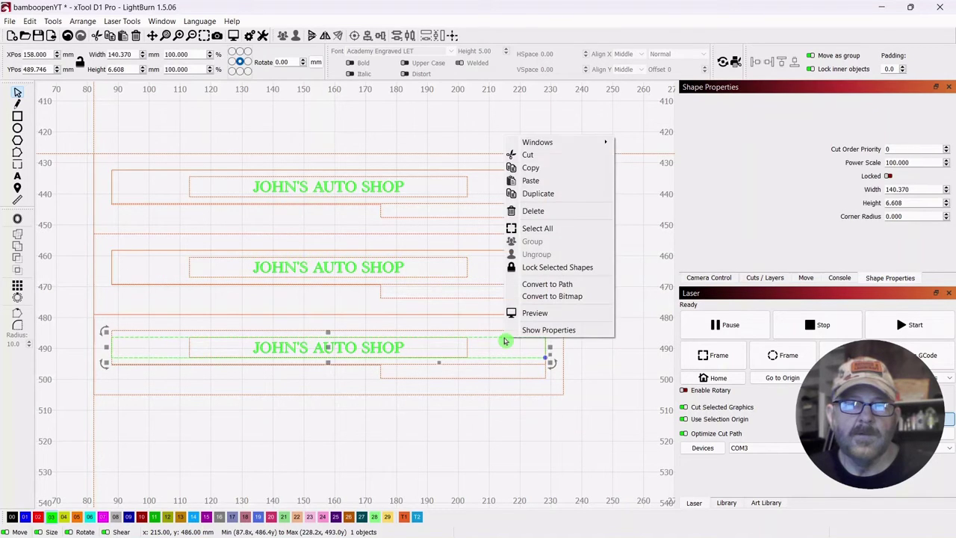
click(527, 213)
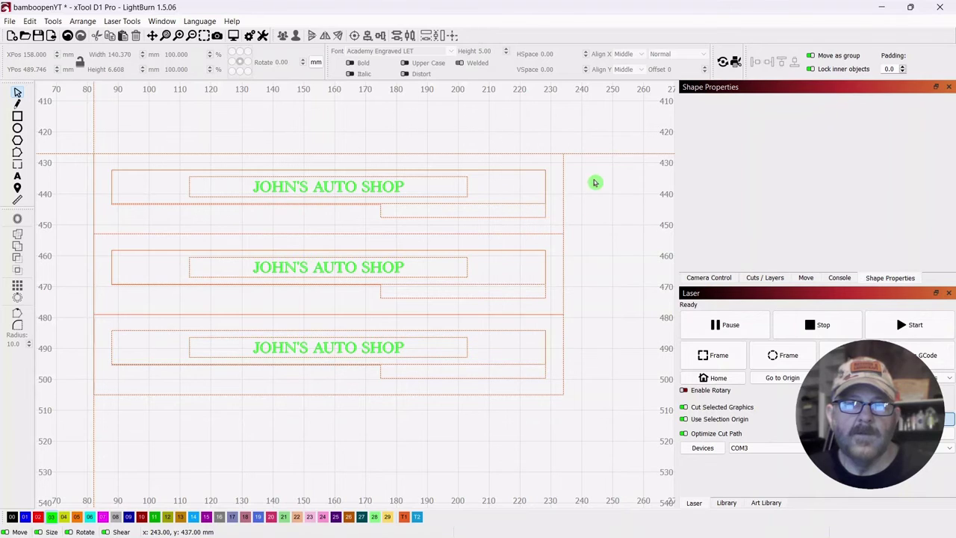
Toggle Locked on all four pen objects and check each text selects on its own
drag(583, 168, 194, 385)
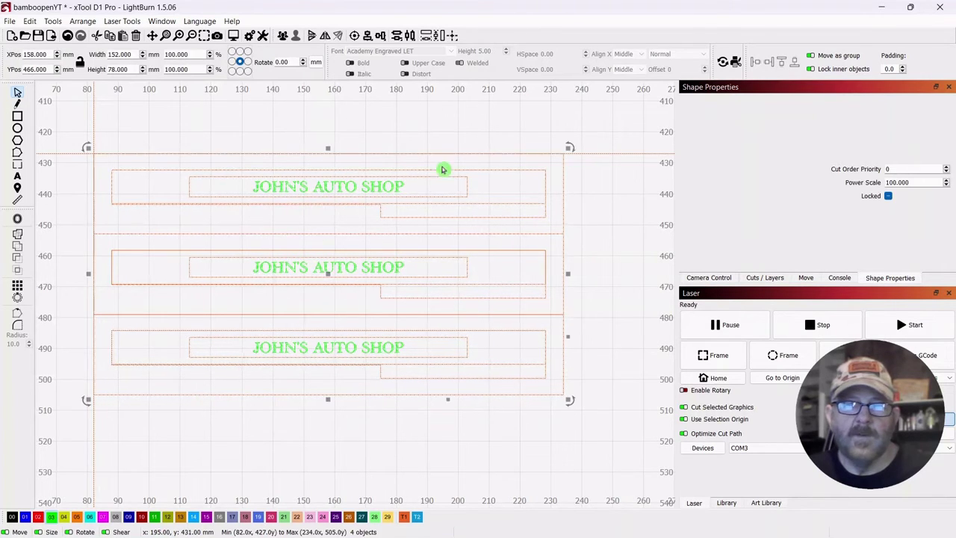
click(888, 197)
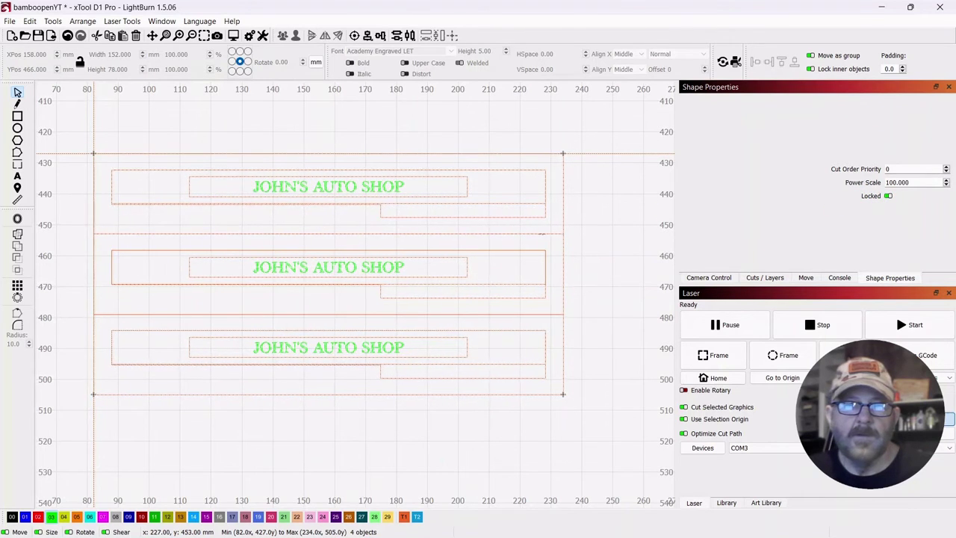
key(Escape)
click(324, 186)
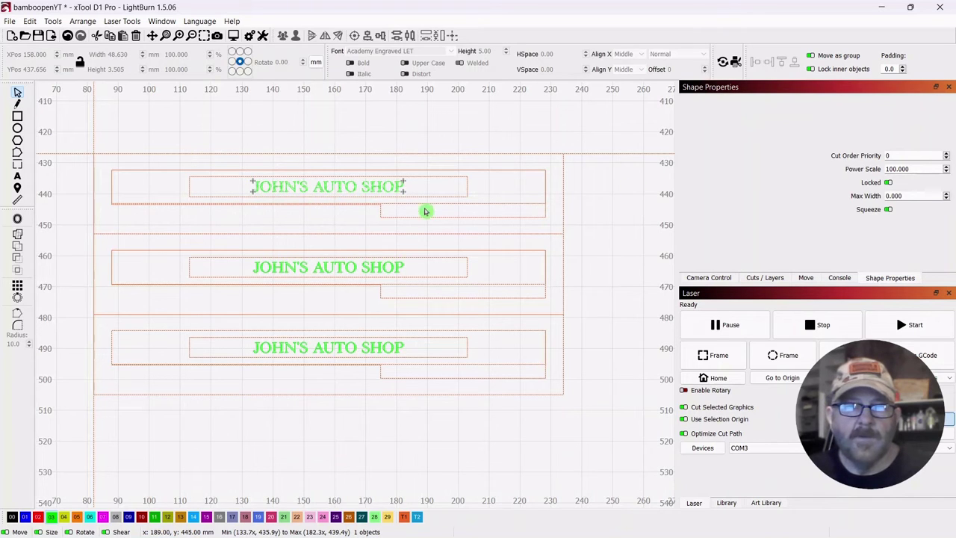
click(404, 188)
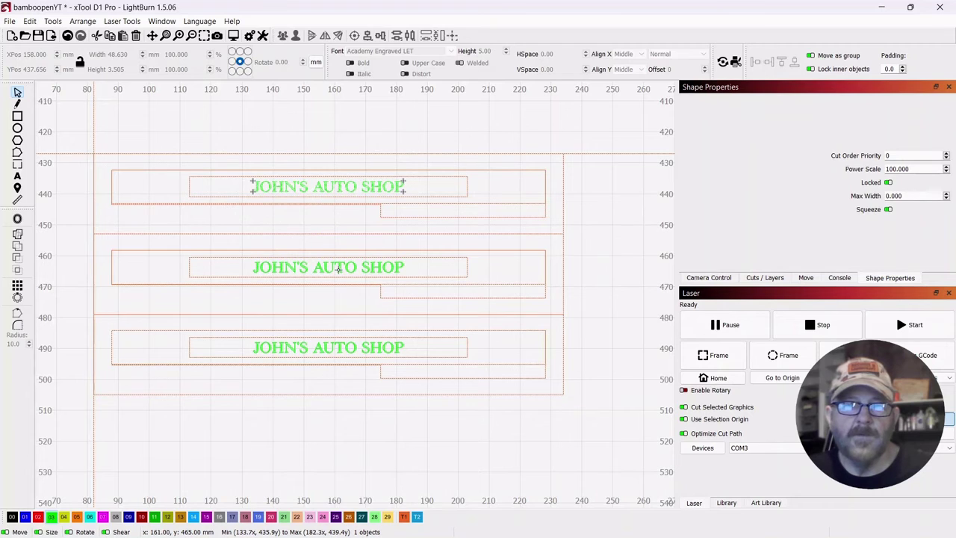
click(337, 271)
click(349, 349)
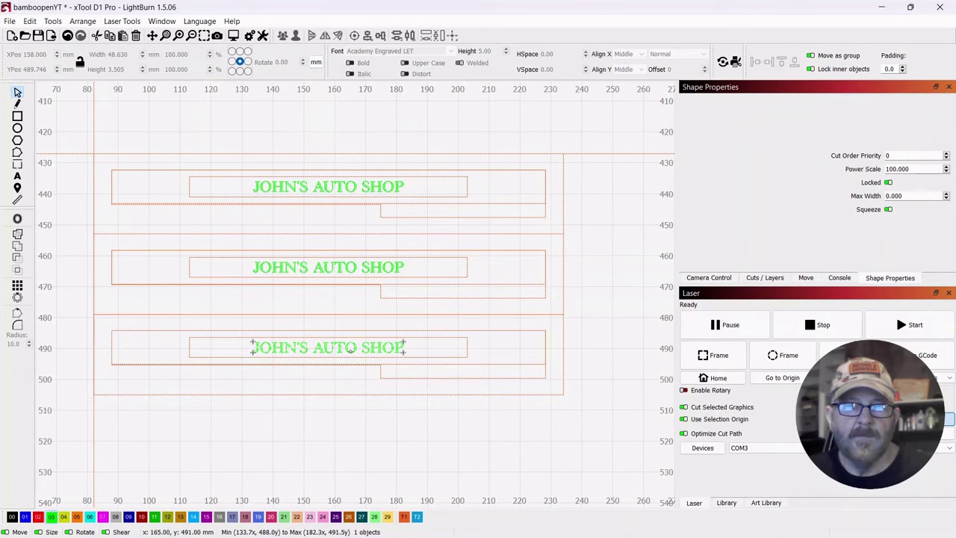
click(613, 221)
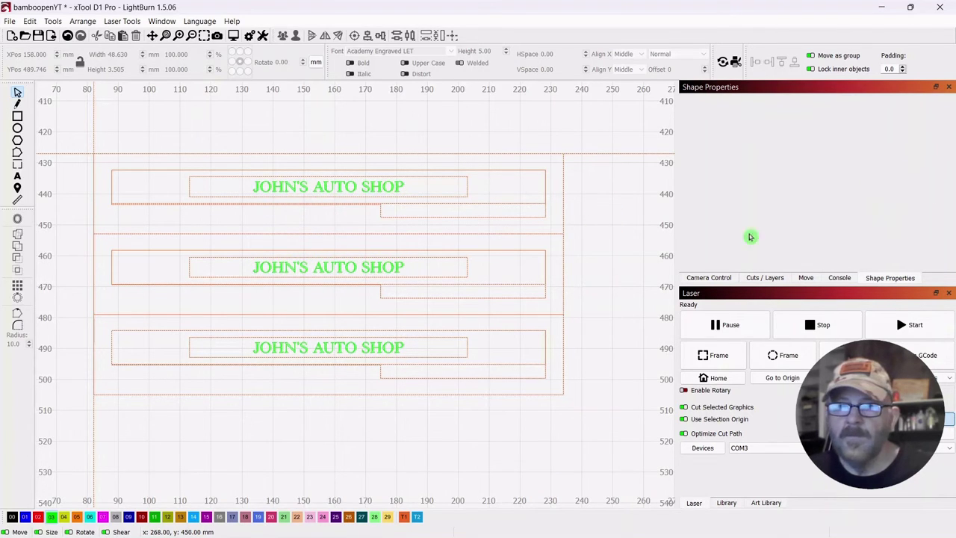
Check the Cuts / Layers list, restore Shape Properties, and select only the top text
click(767, 277)
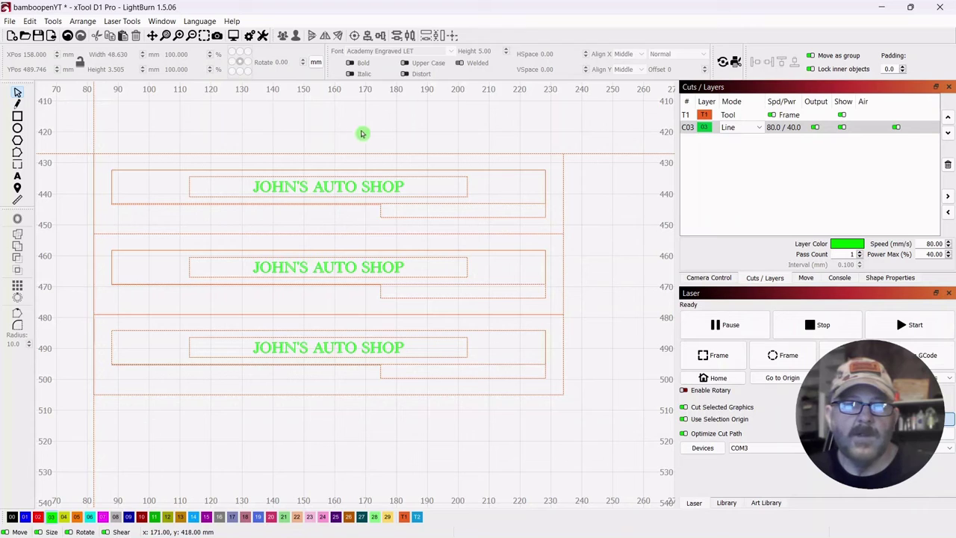
click(337, 185)
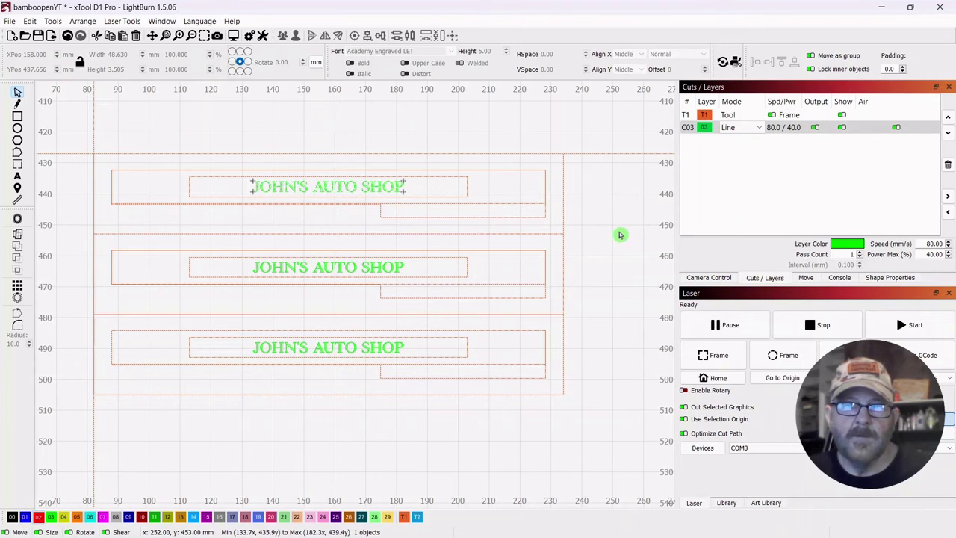
drag(595, 165, 206, 398)
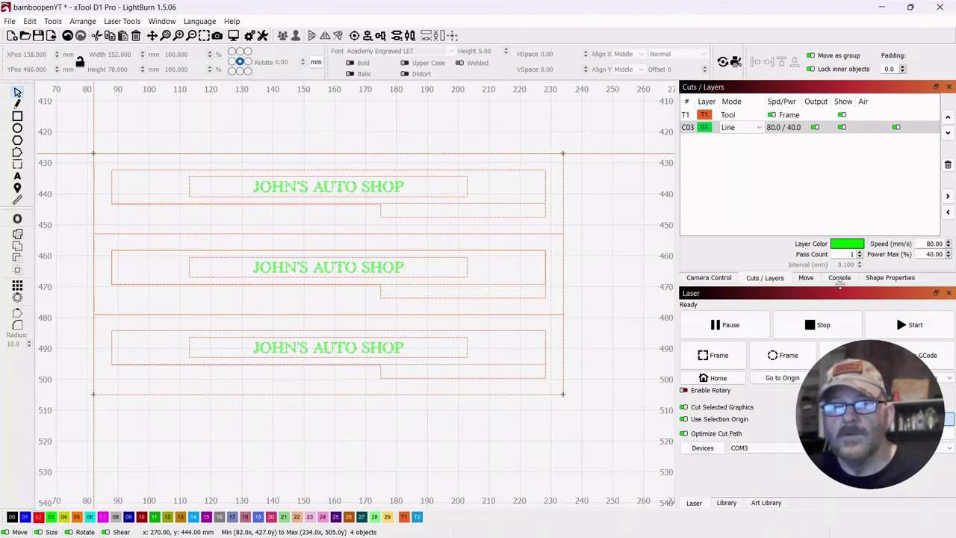
click(890, 277)
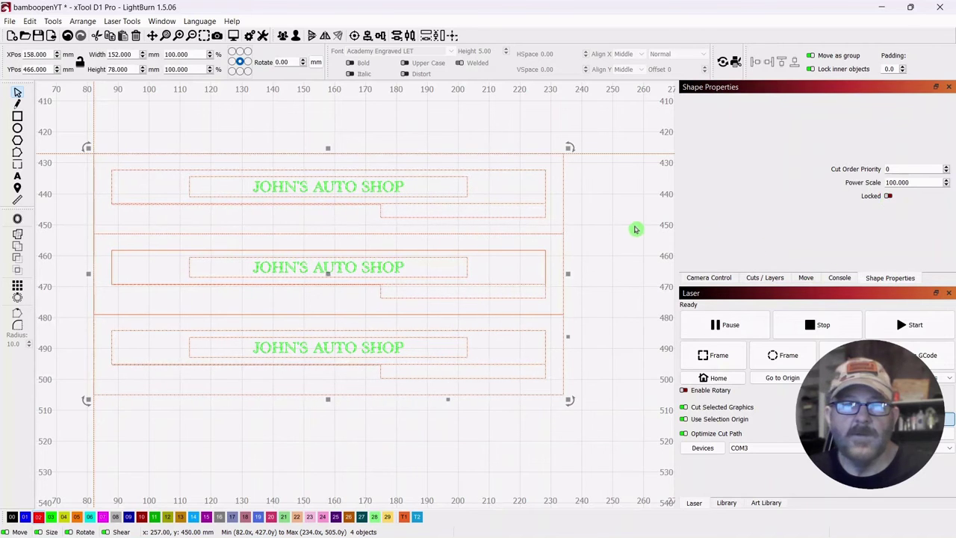
click(631, 229)
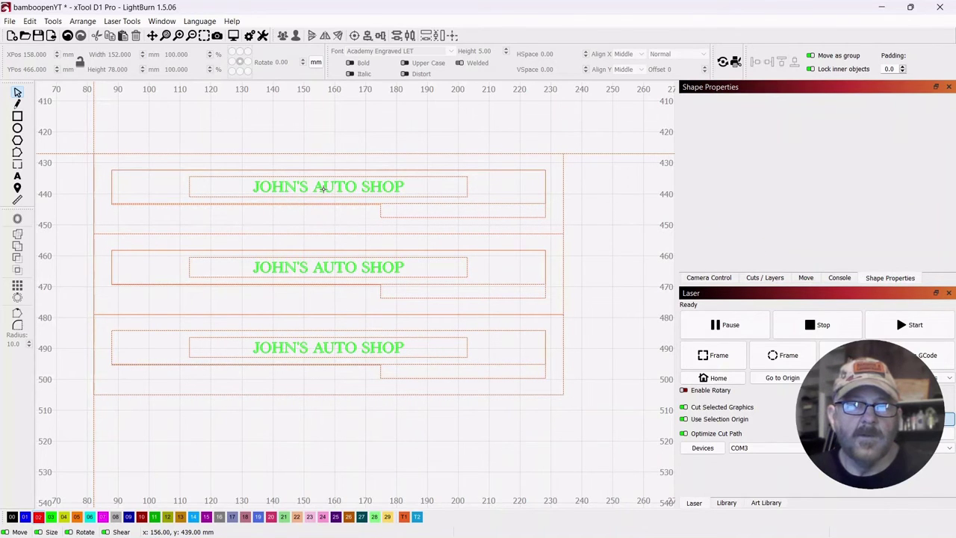
click(323, 188)
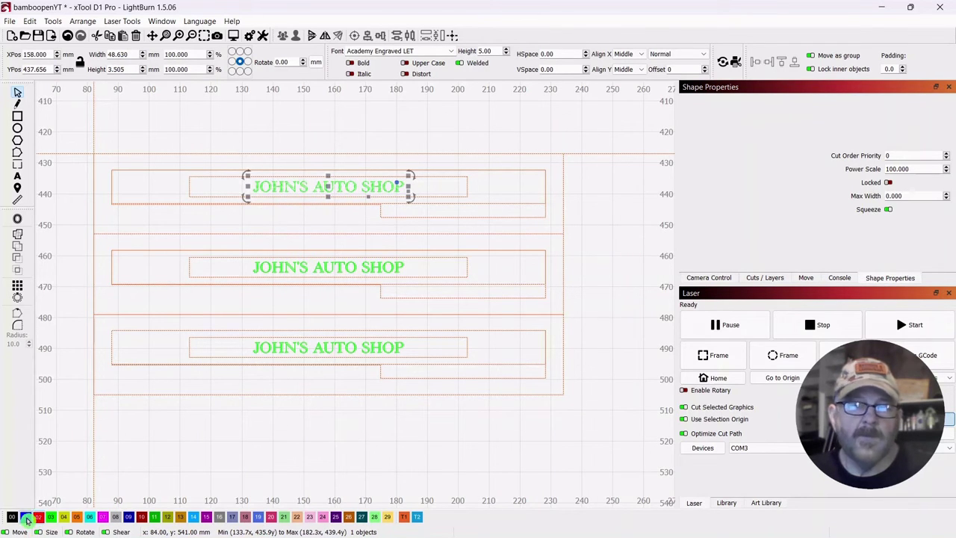
Put the top text on blue layer 01 and set the Engrave layer's Power Max to 30
click(25, 517)
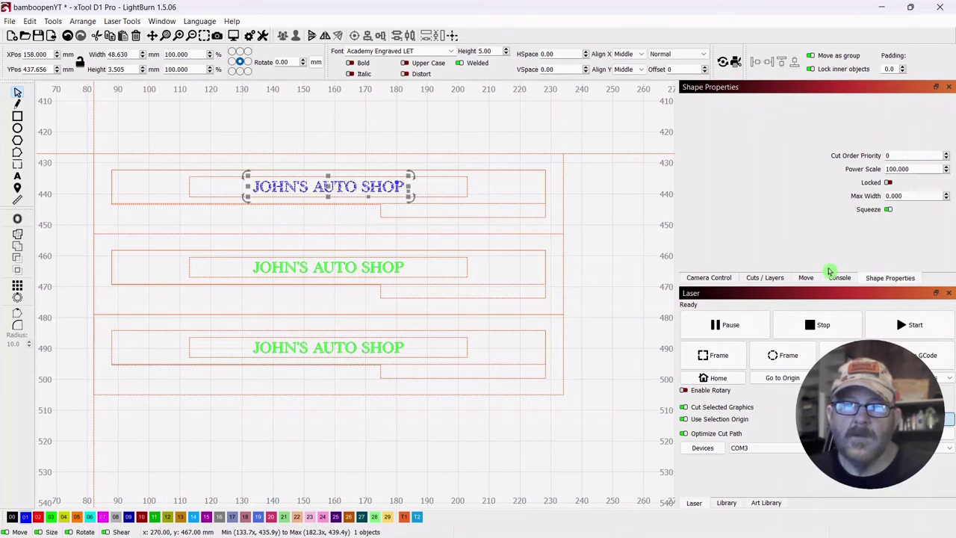
click(755, 278)
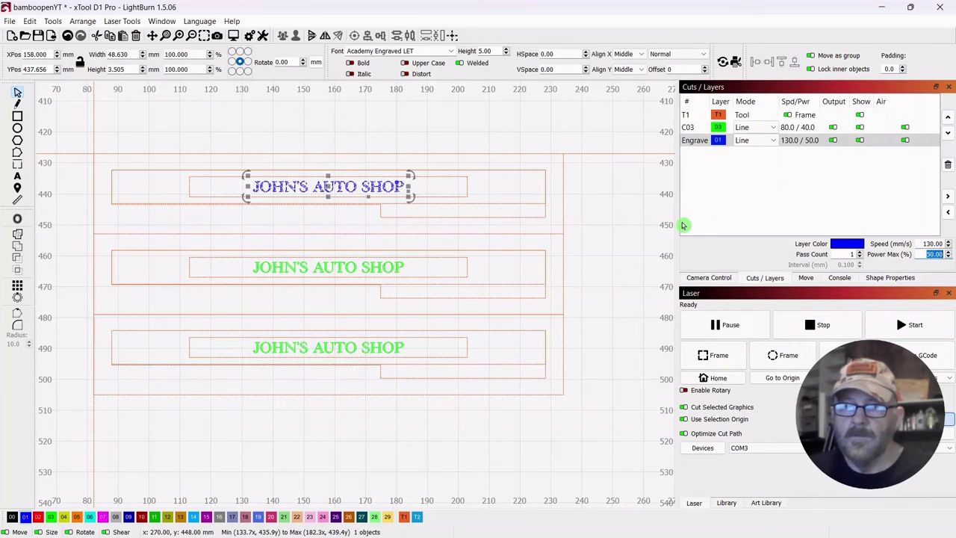
text(40)
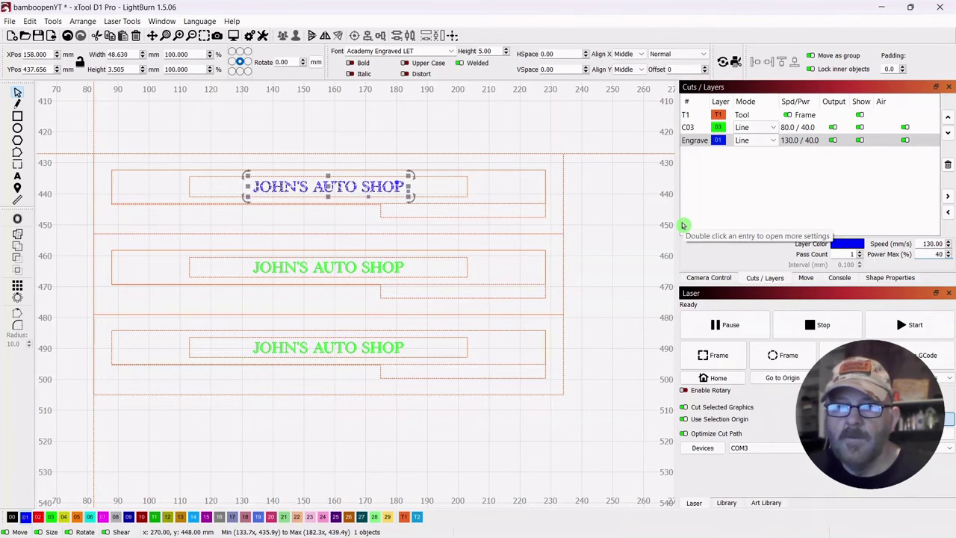
key(BackSpace)
text(3)
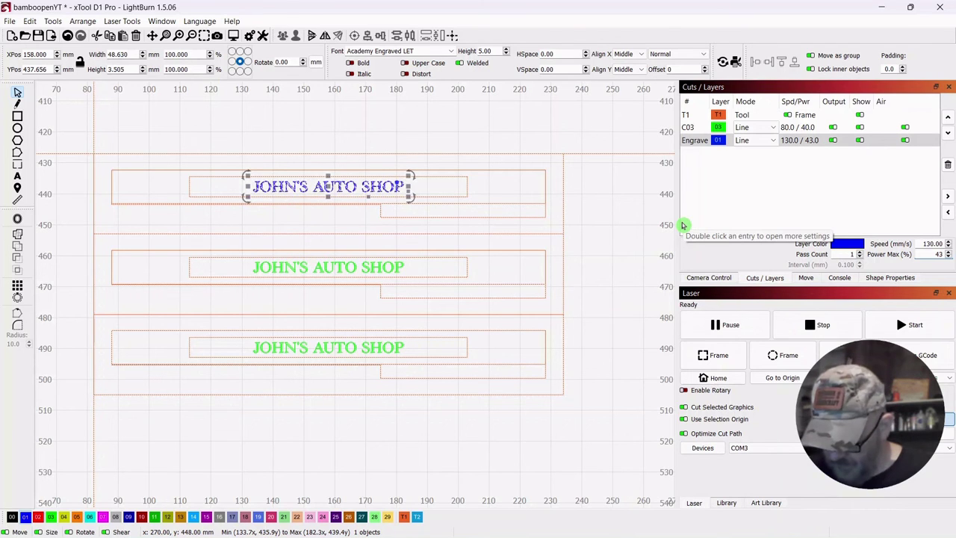
key(BackSpace)
key(BackSpace)
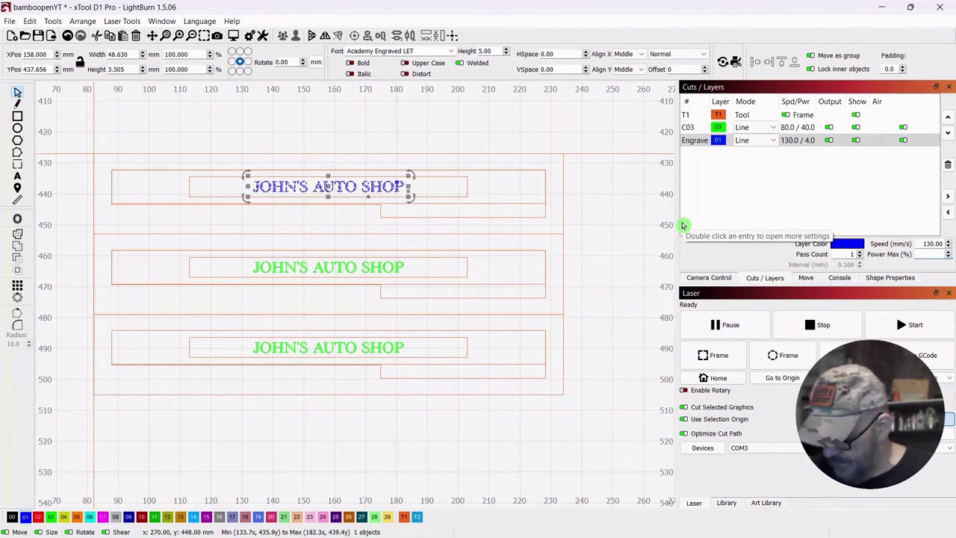
text(30)
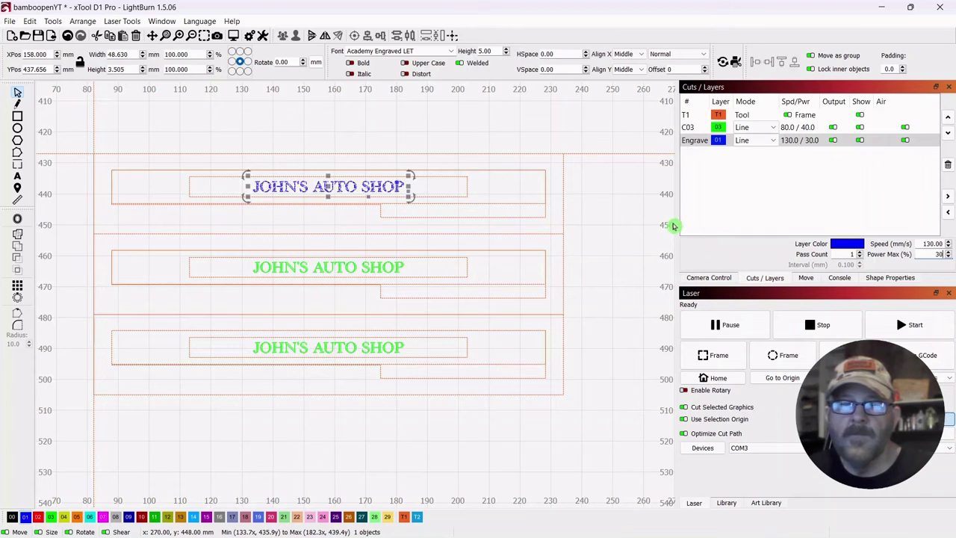
click(635, 250)
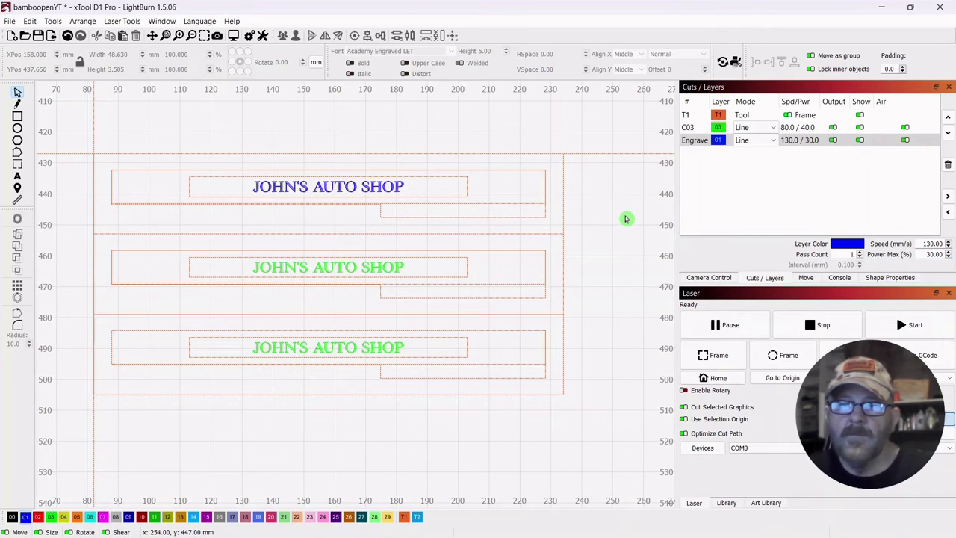
Move the middle and bottom JOHN'S AUTO SHOP texts onto the blue Engrave layer
click(290, 263)
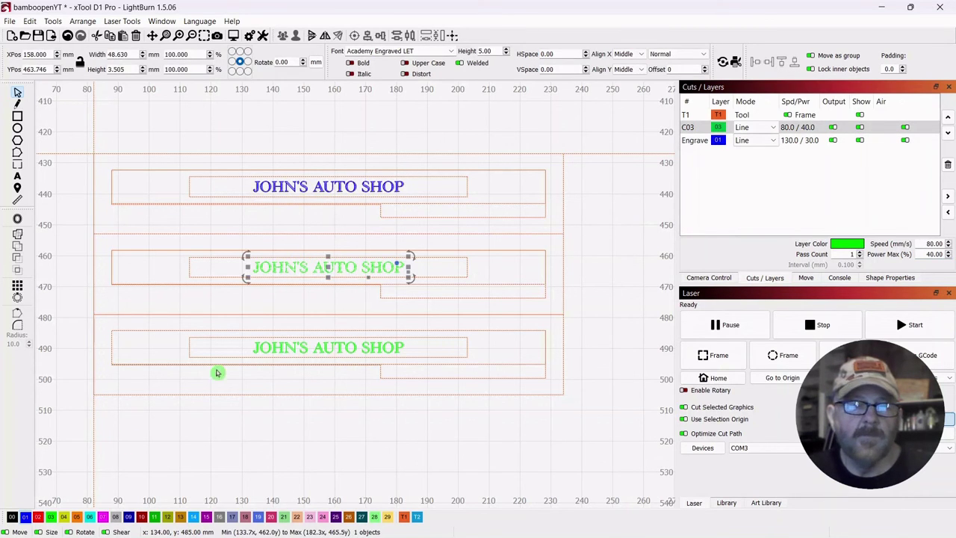
click(25, 516)
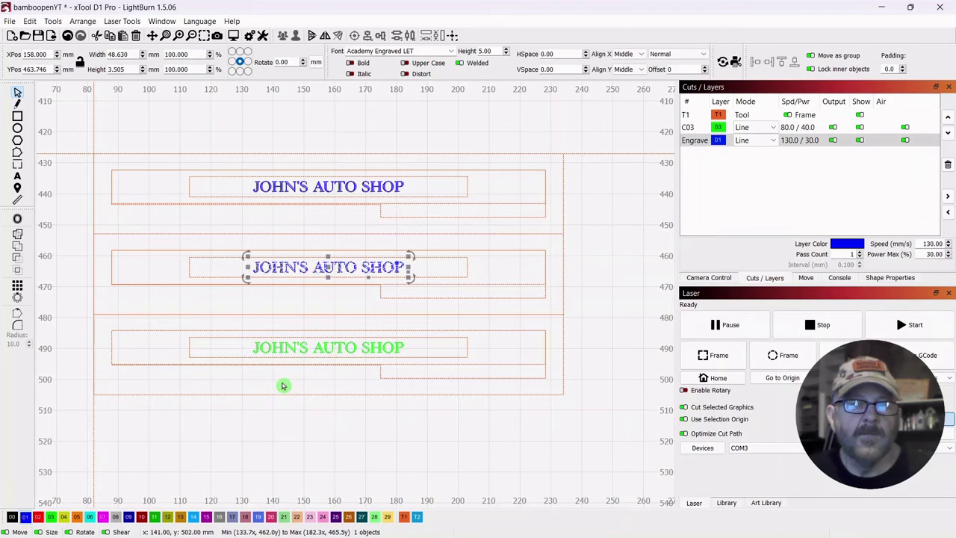
click(289, 347)
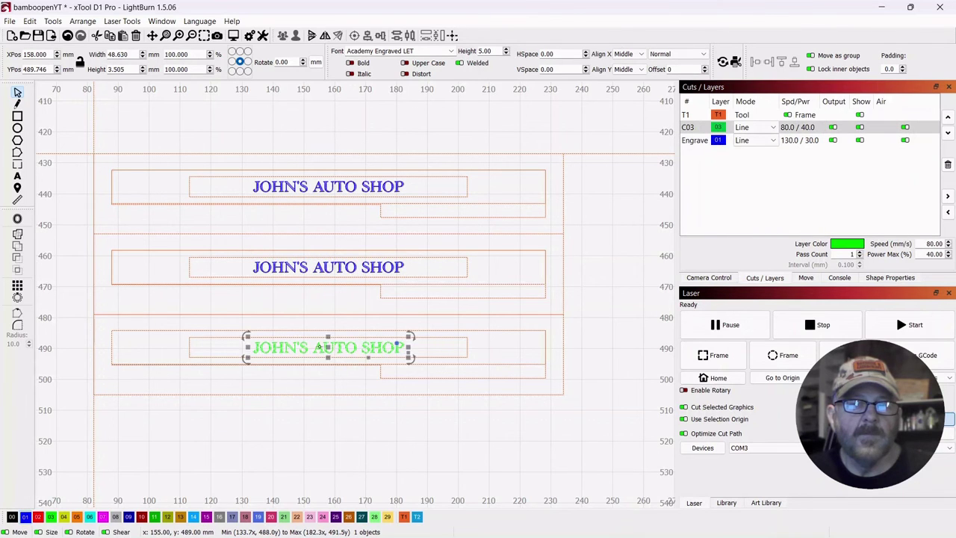
click(24, 516)
click(599, 256)
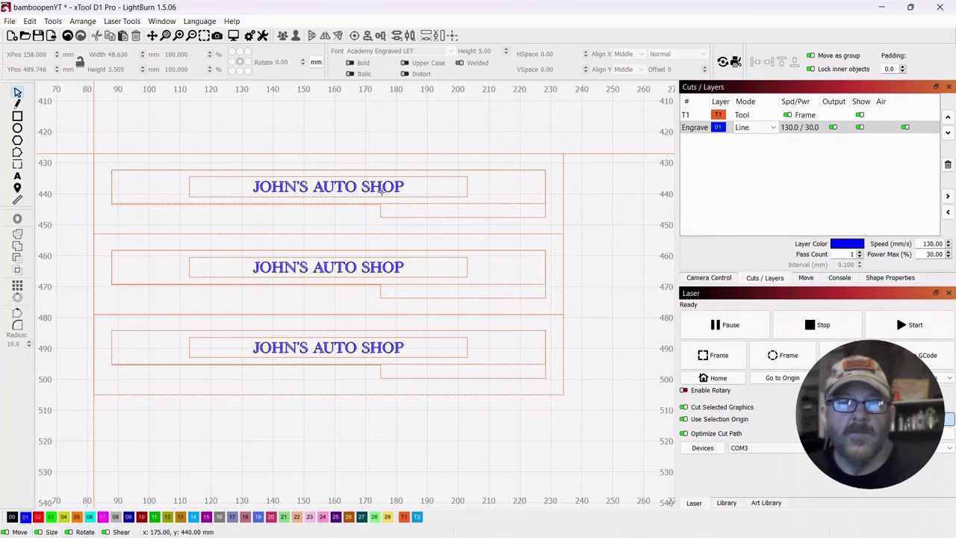
Select only the top, middle and bottom 'JOHN'S AUTO SHOP' texts, leaving the three pen outlines unselected
click(397, 188)
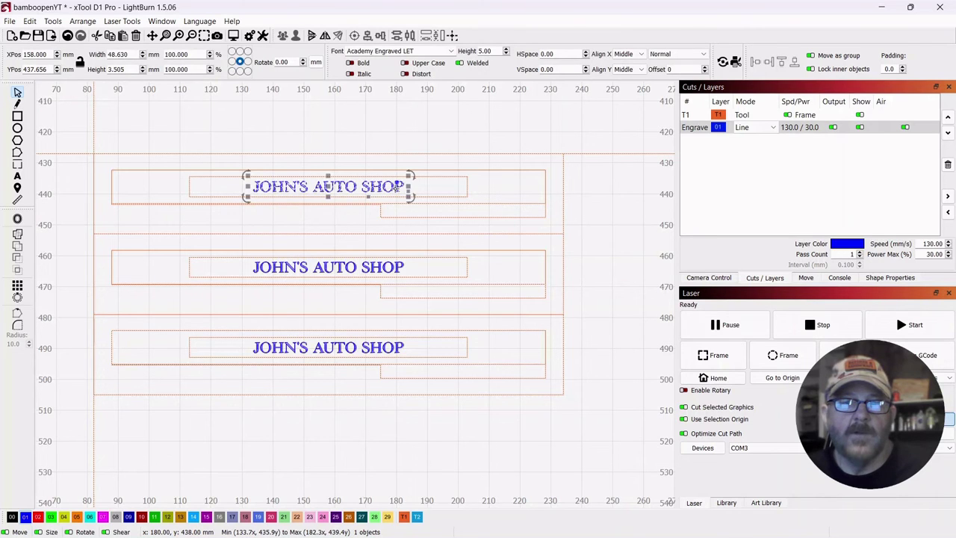
click(462, 152)
drag(457, 160, 233, 419)
key(Escape)
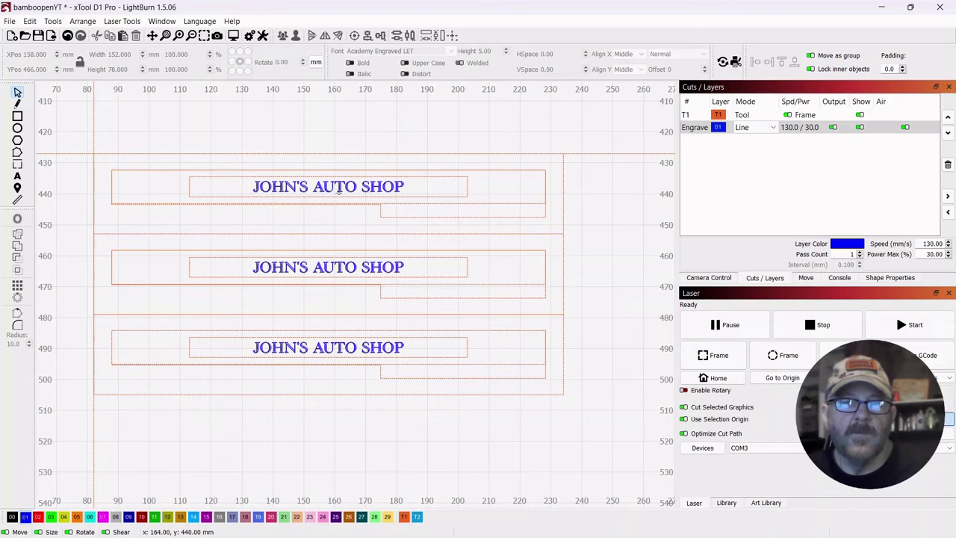
click(327, 187)
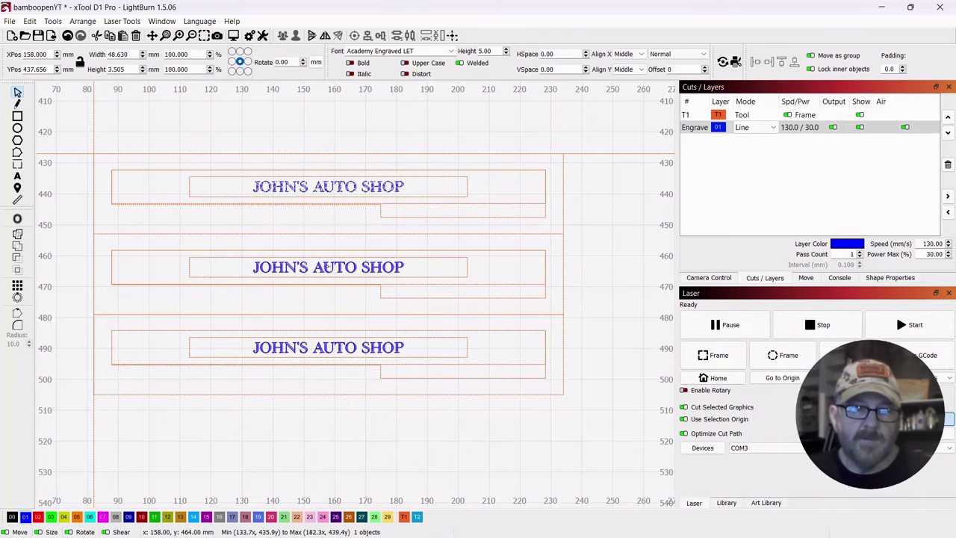
shift+click(326, 266)
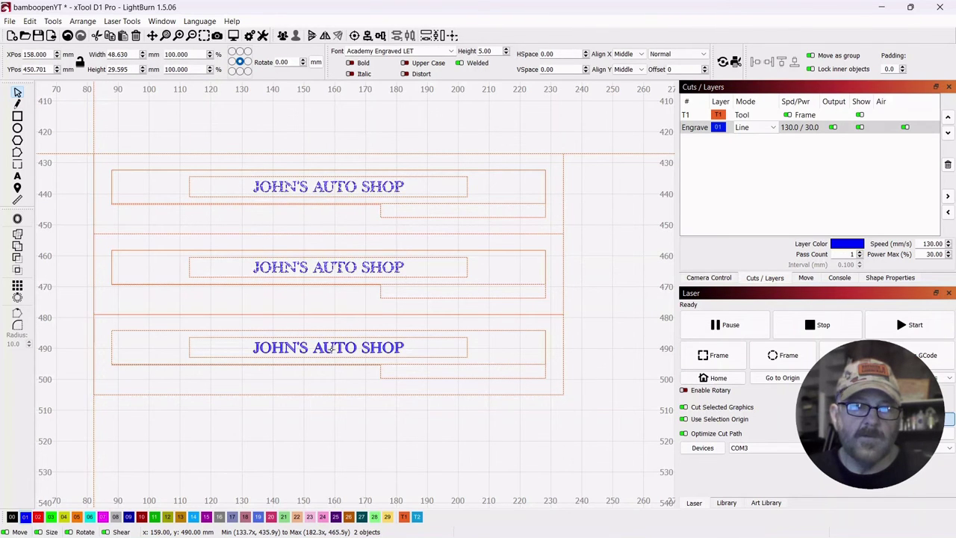
shift+click(331, 348)
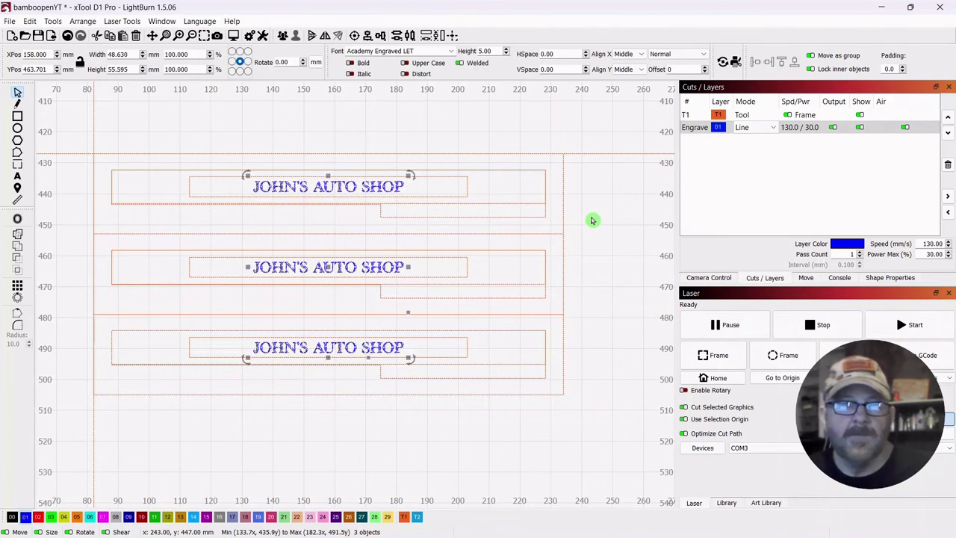